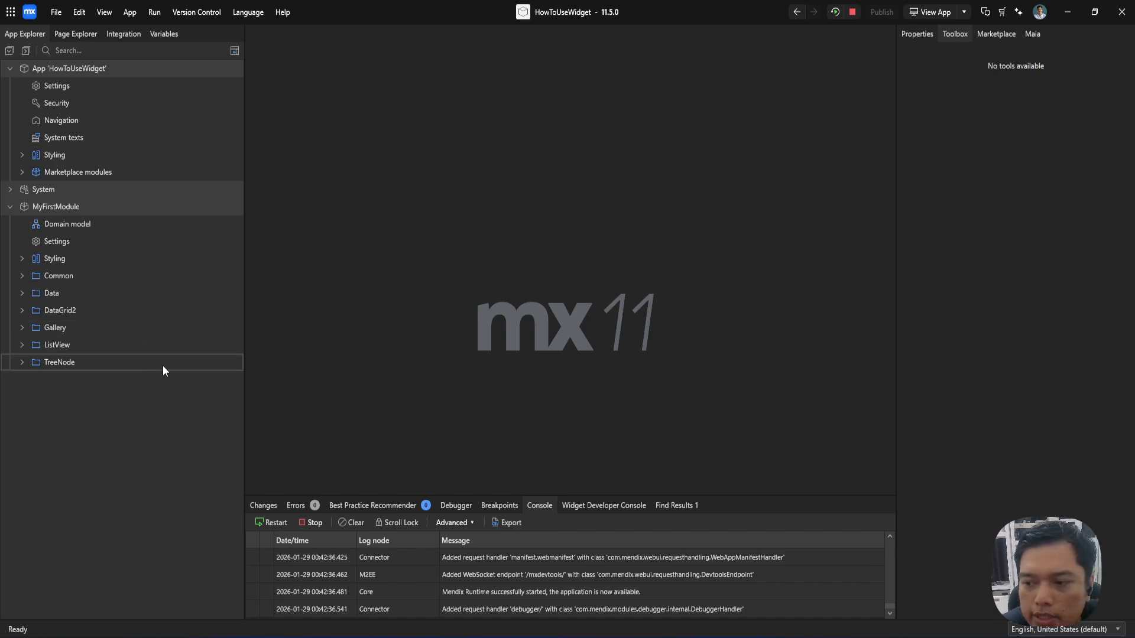
Step: Add a folder named Text to MyFirstModule
right_click(73, 400)
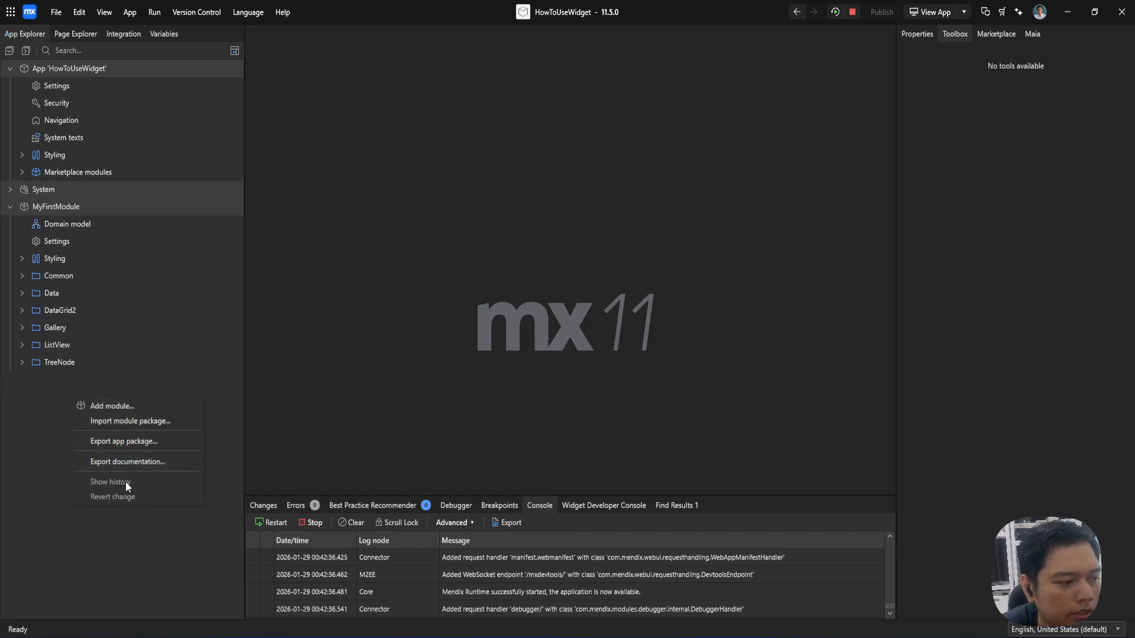
right_click(48, 206)
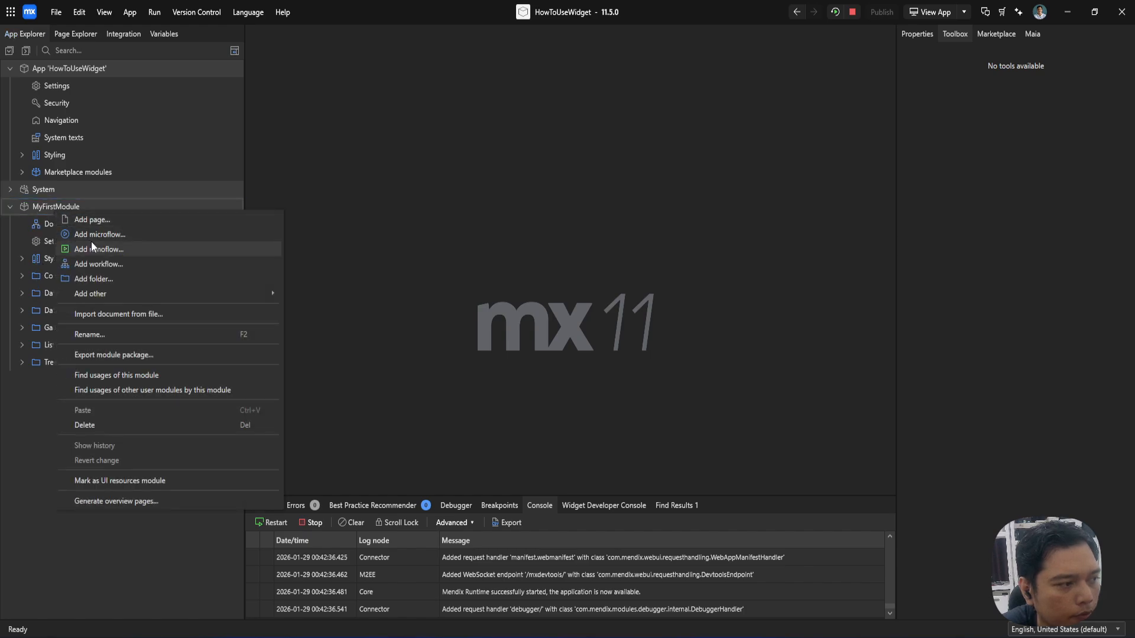
left_click(104, 279)
type("Text")
key("Return")
Step: Create a responsive web page named Text_Web in the Text folder from the Blank page template
right_click(80, 363)
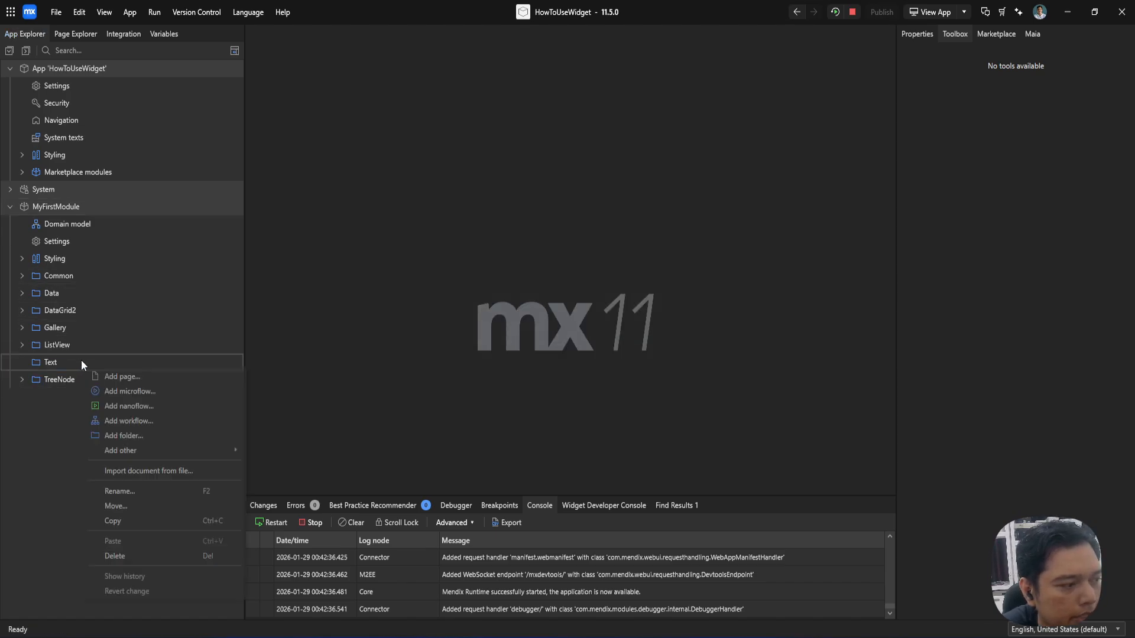
left_click(125, 373)
type("Text_we")
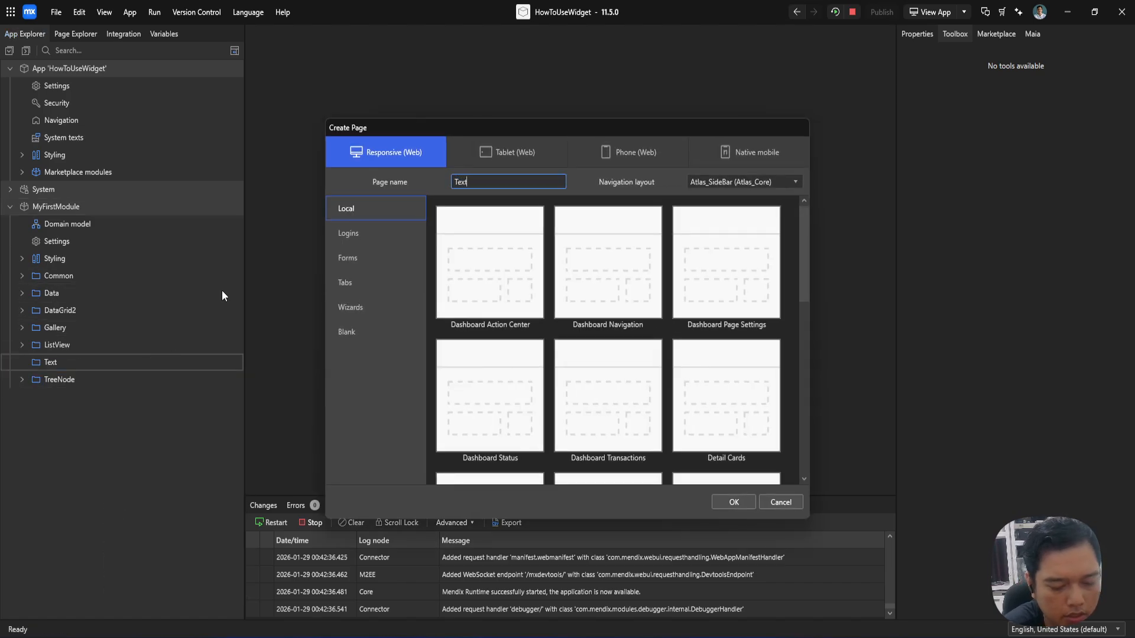
key("BackSpace")
key("BackSpace")
type("Web")
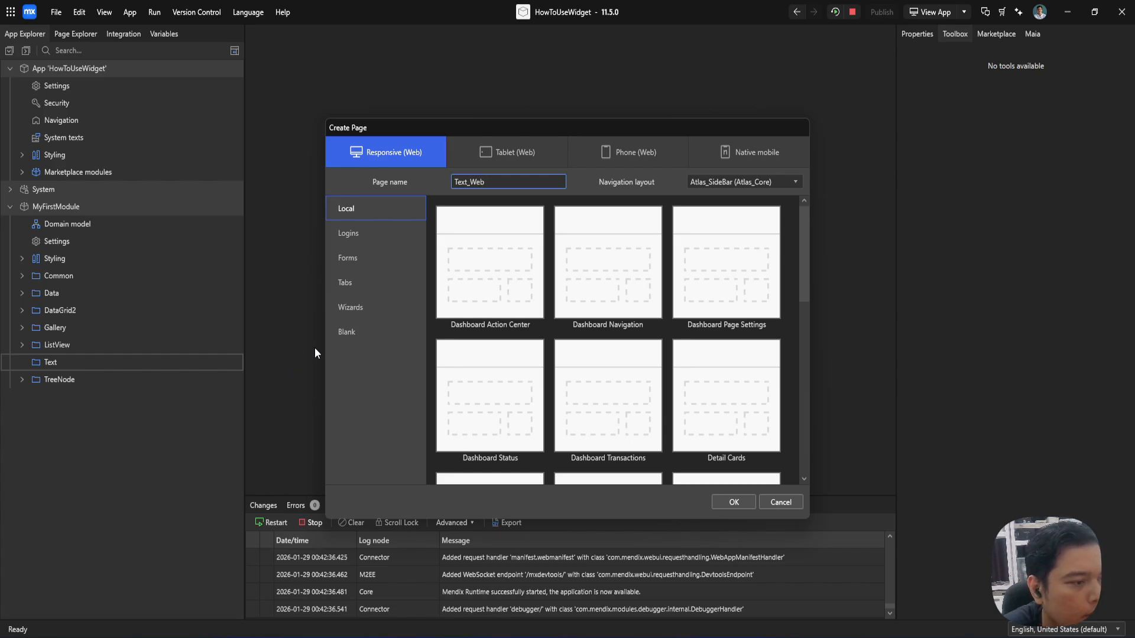
left_click(349, 332)
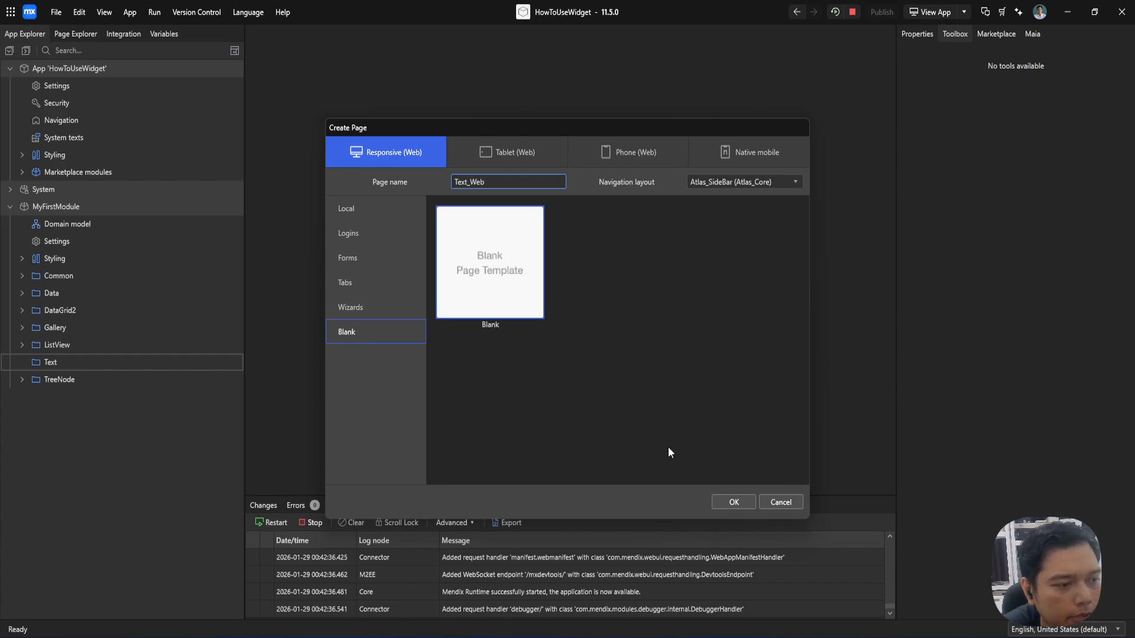
left_click(738, 502)
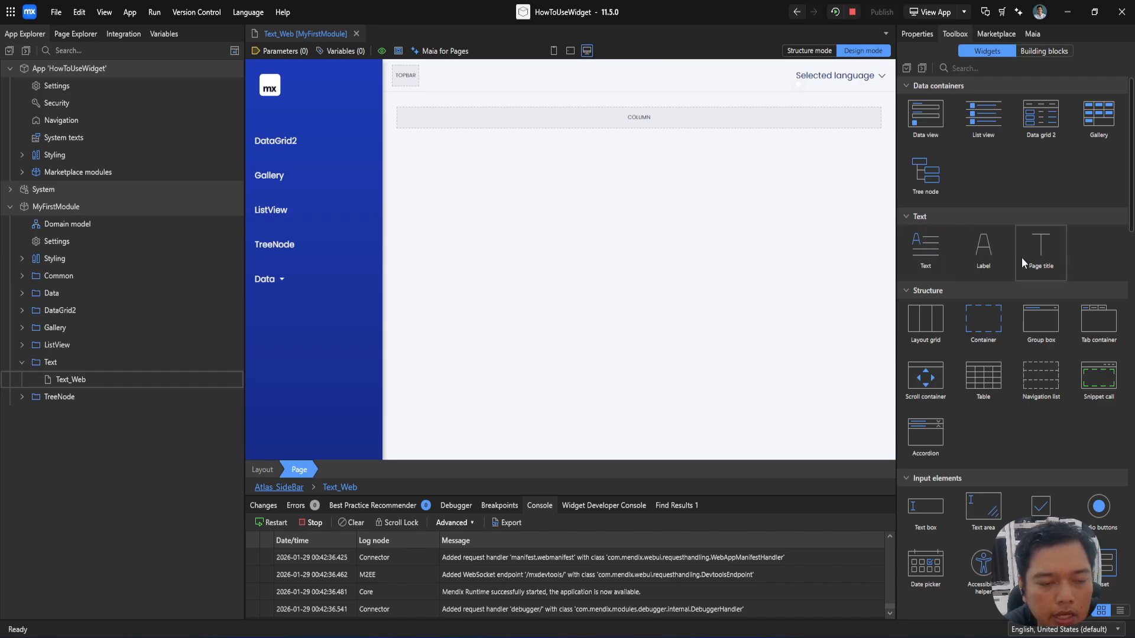
Step: Place two Text widgets in the page's column and set the second one's caption and render mode to Paragraph
left_click_drag(926, 248, 598, 127)
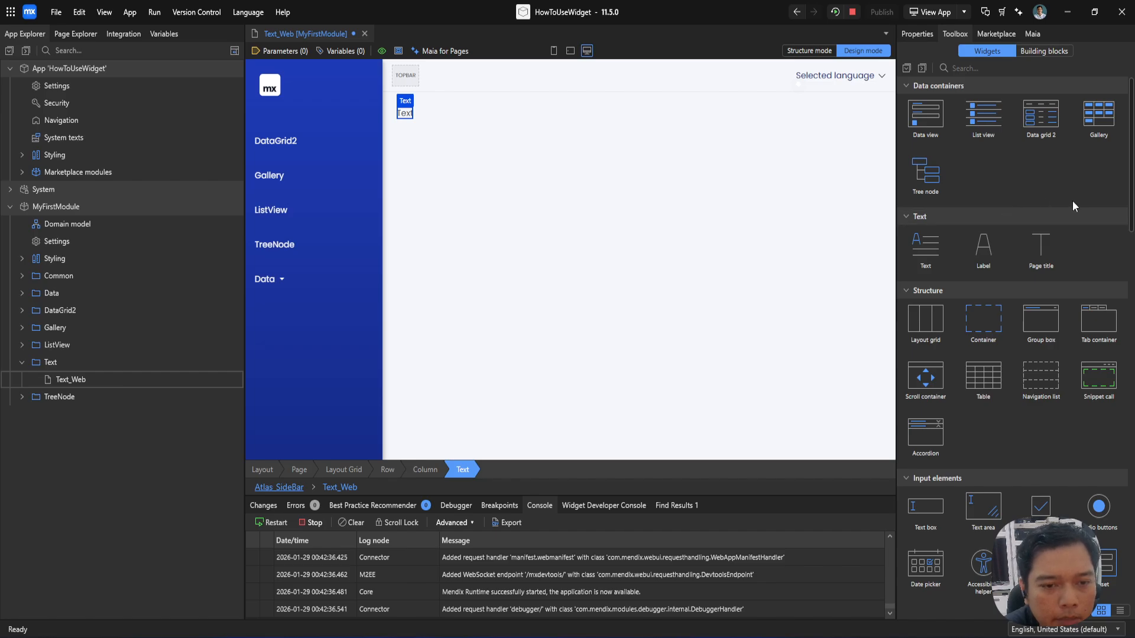
left_click_drag(929, 249, 549, 206)
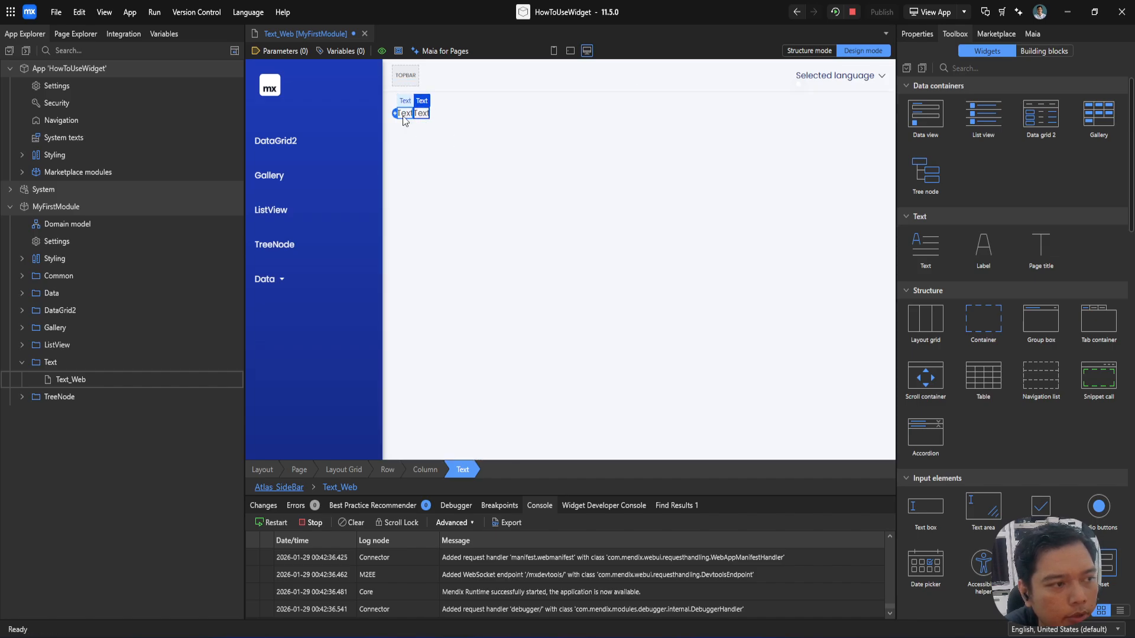
double_click(424, 114)
left_click(495, 212)
left_click(474, 235)
type("Paragraph")
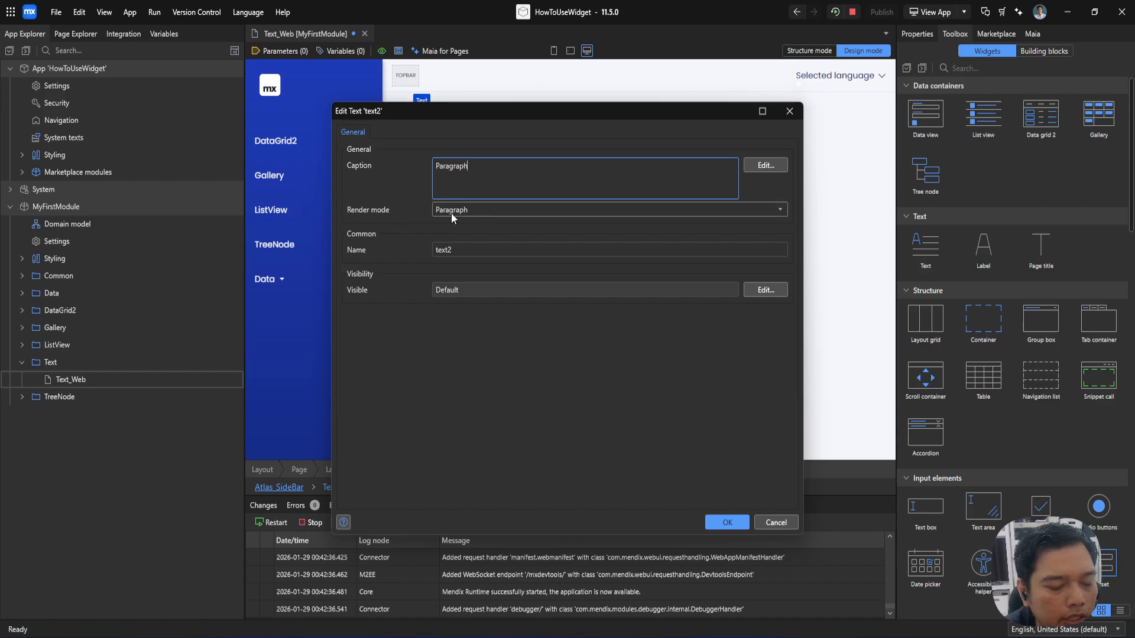
Step: Review the render mode options and the caption's template, parameter and fallback text settings, and accept the Paragraph text's properties
left_click(476, 211)
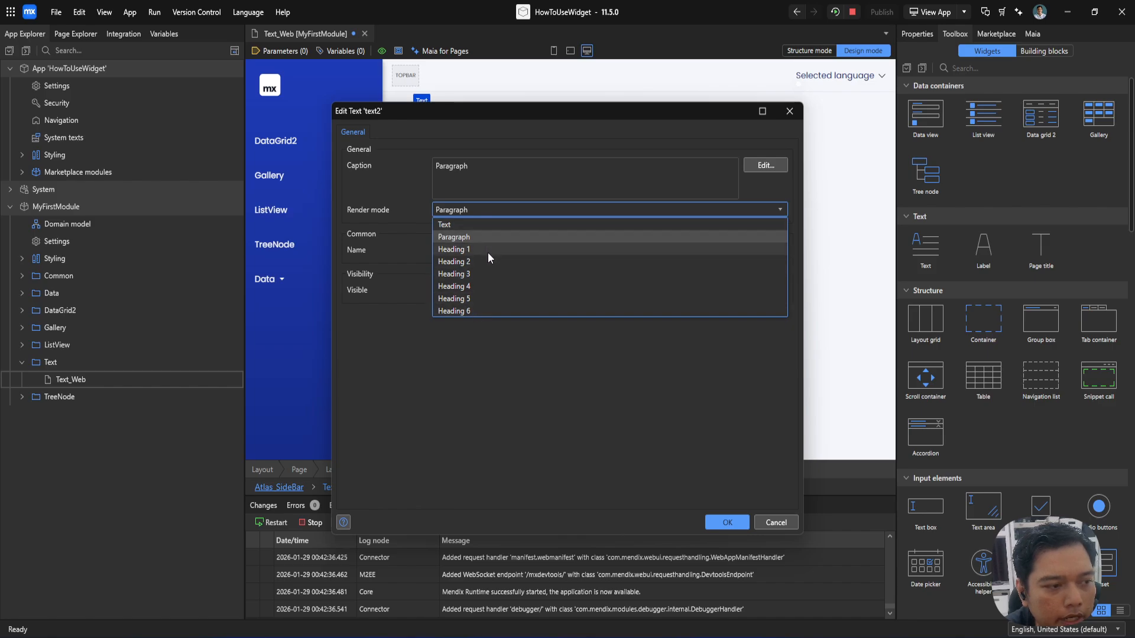
left_click(473, 175)
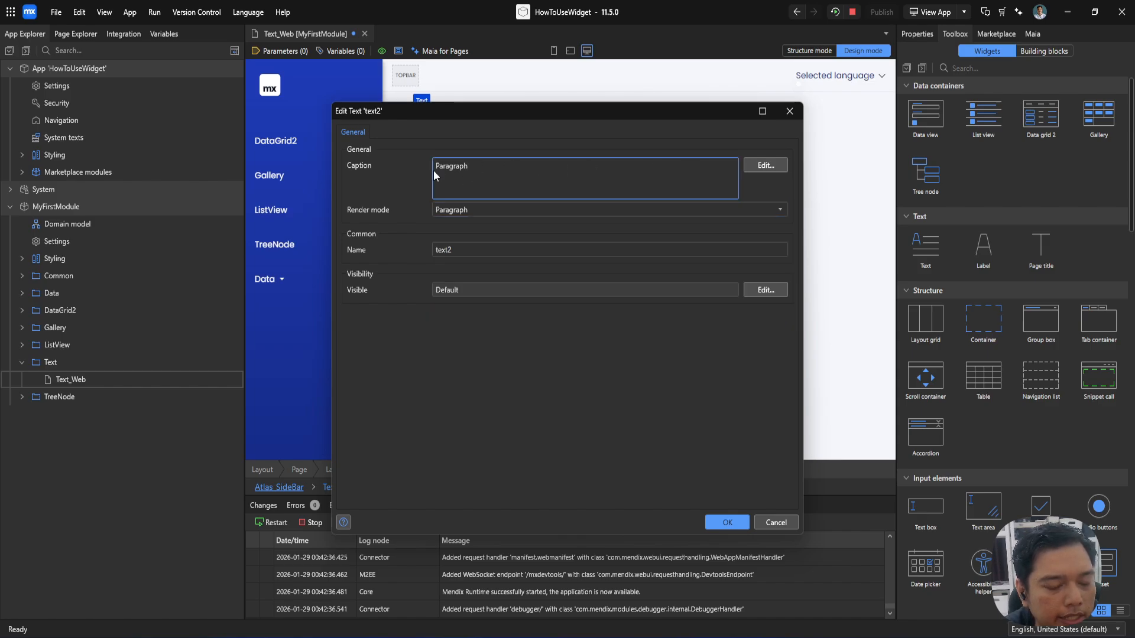
left_click(749, 167)
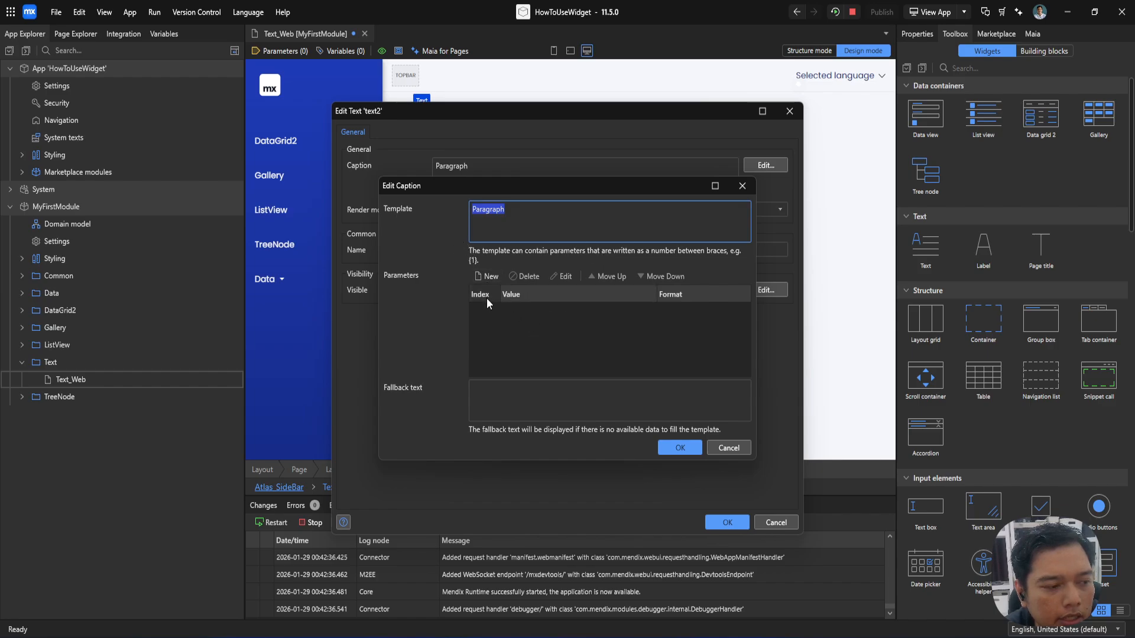
left_click(512, 402)
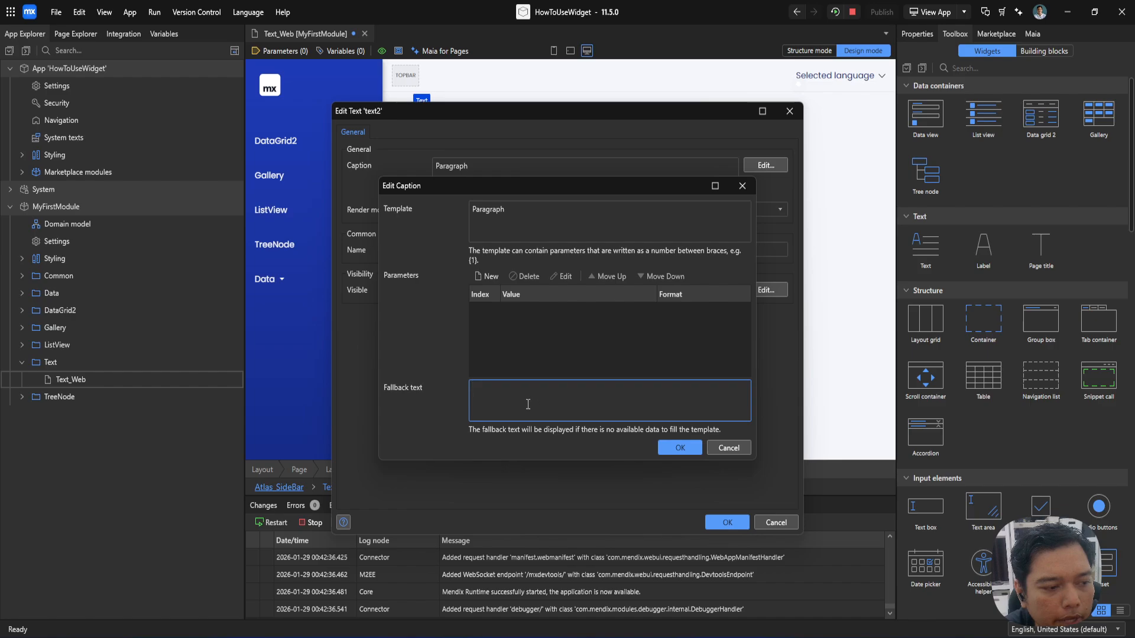
left_click(739, 186)
left_click(454, 175)
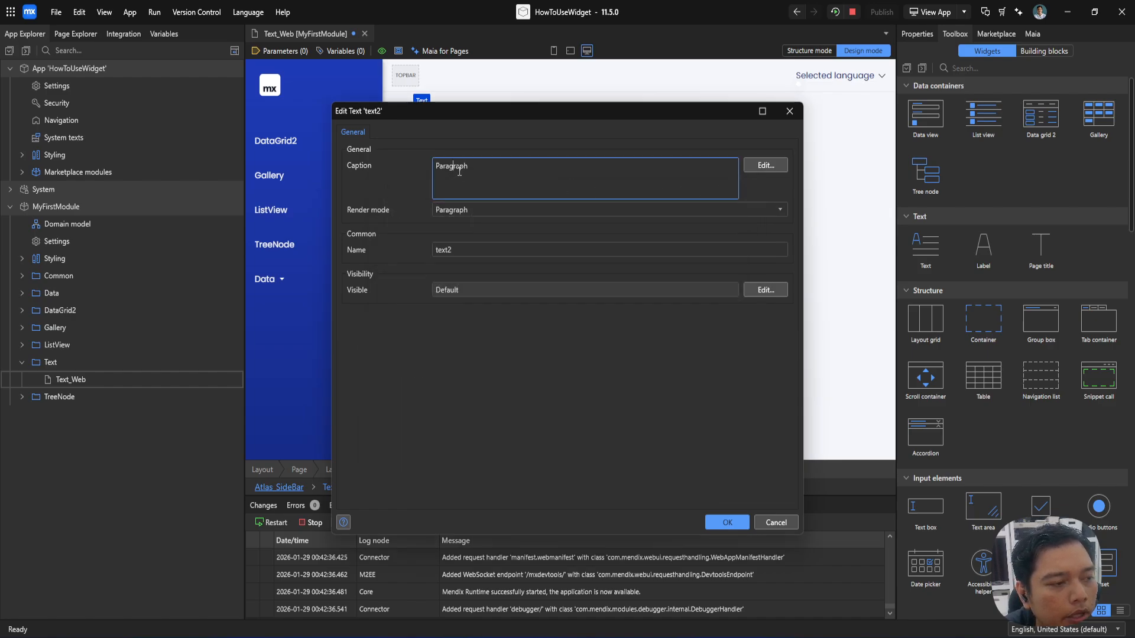
left_click(727, 522)
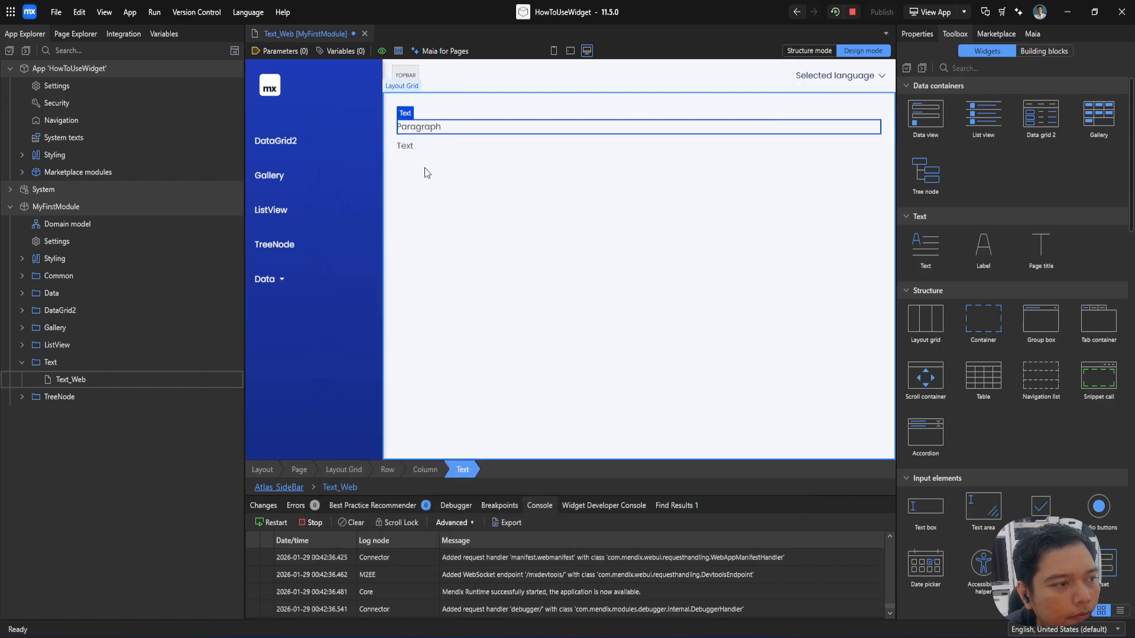
Step: Set the caption and render mode of the text below Paragraph to Heading 1
double_click(413, 145)
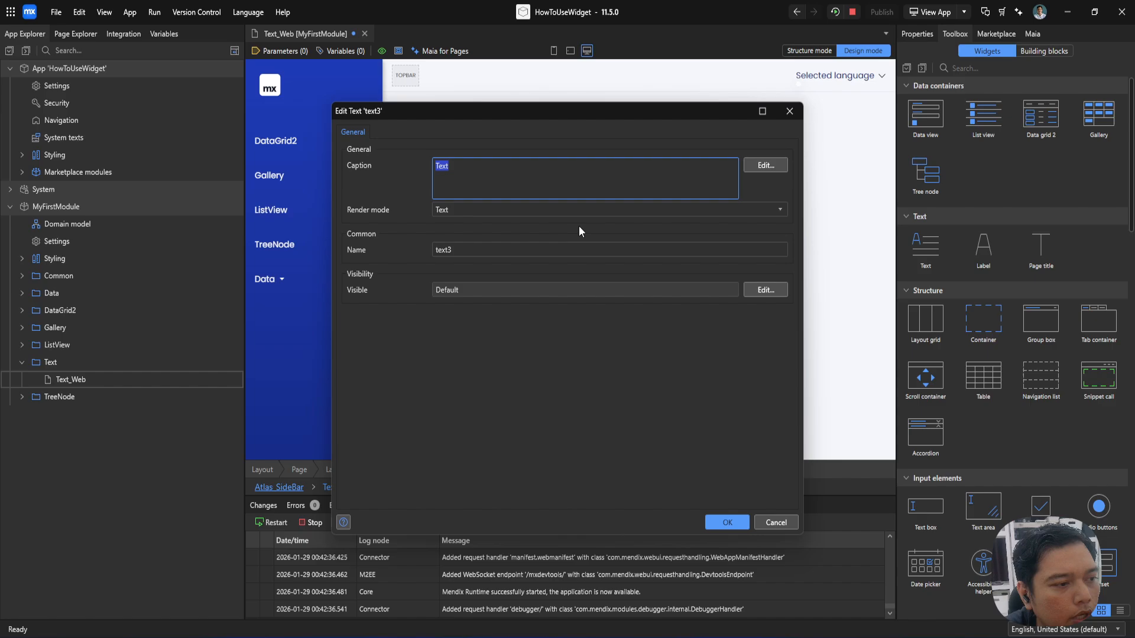
left_click(556, 210)
left_click(481, 237)
type("Heading 1")
key("Return")
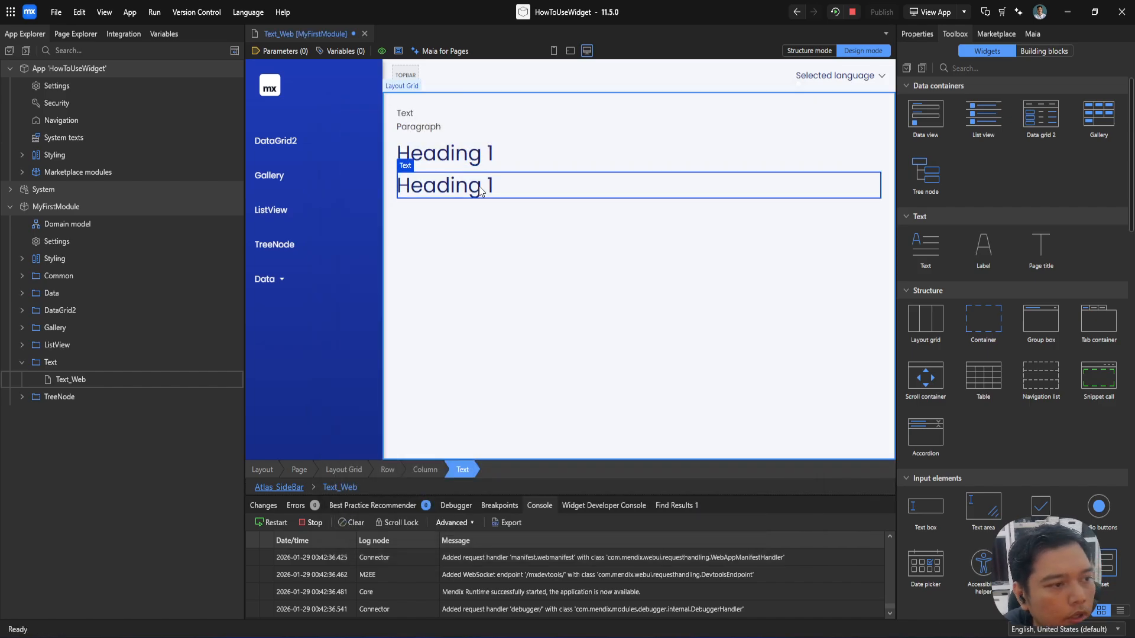
Step: Copy the Heading 1 text and paste five duplicates below it in the same column
key("ctrl+c")
key("ctrl+v")
key("ctrl+v")
key("ctrl+v")
key("ctrl+v")
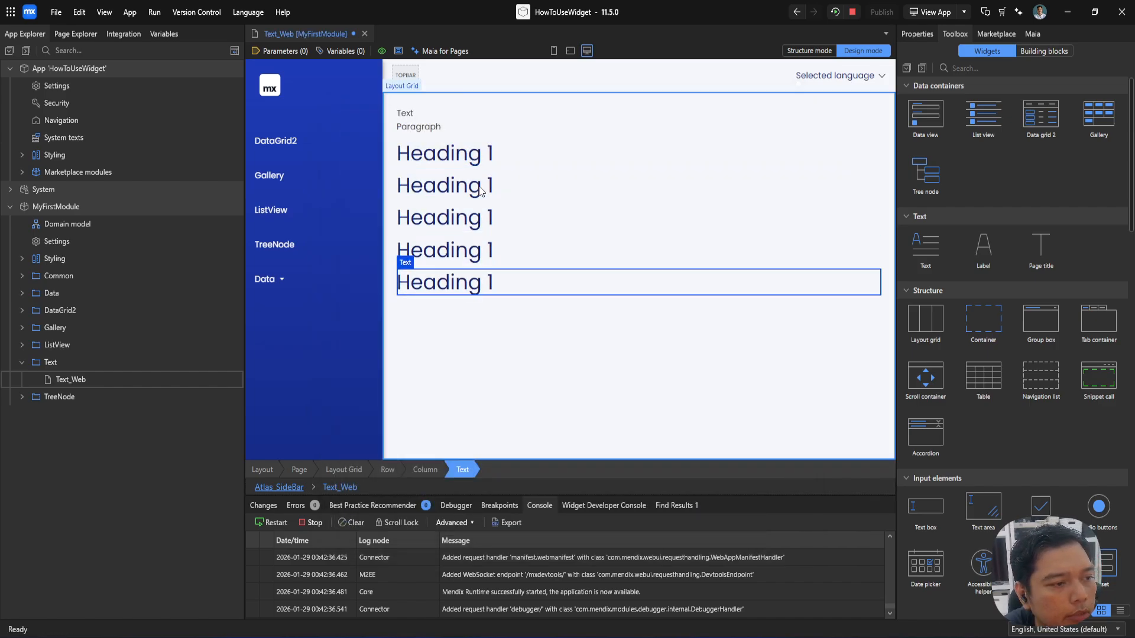
Step: Change the captions of the second and third heading texts to Heading 2 and Heading 3
double_click(503, 195)
type("Heading 2")
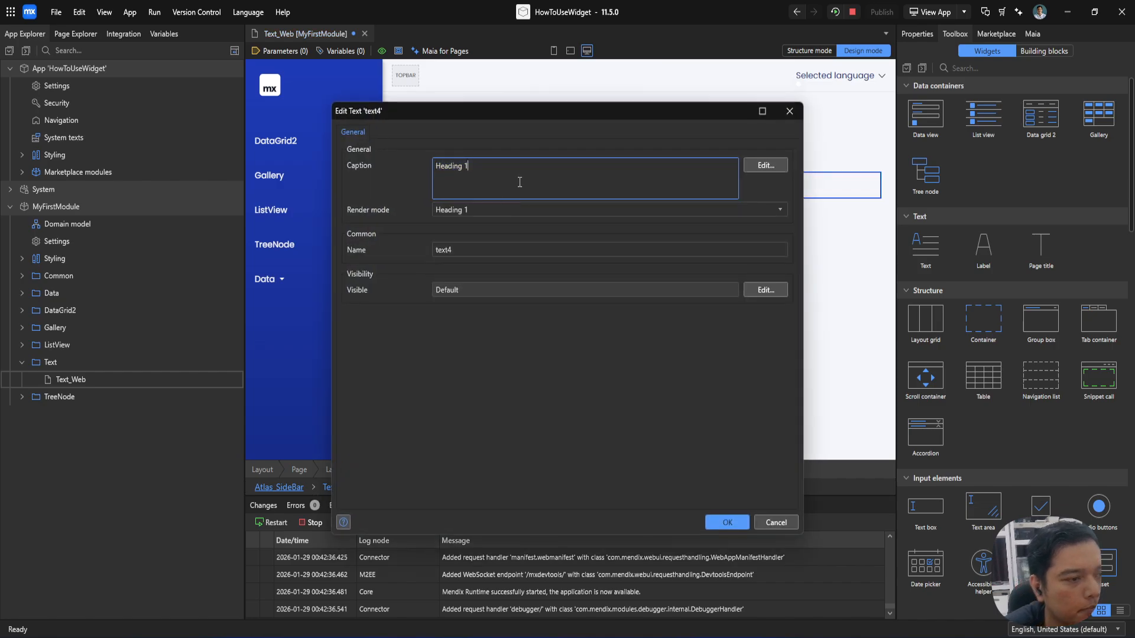
key("Return")
double_click(507, 218)
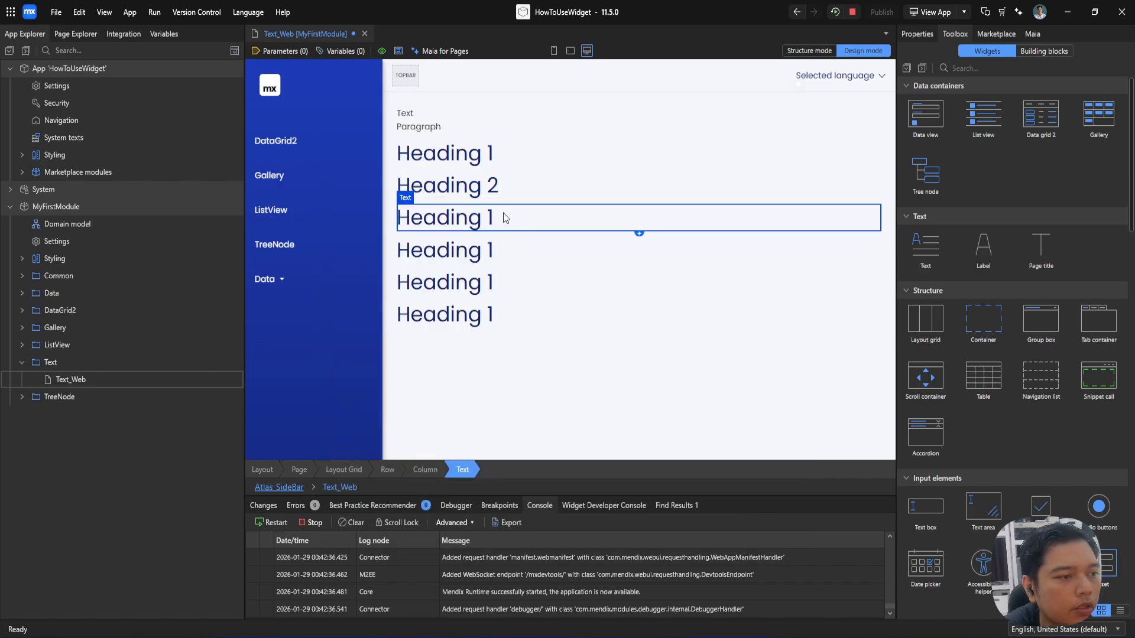
key("BackSpace")
type("3")
key("Return")
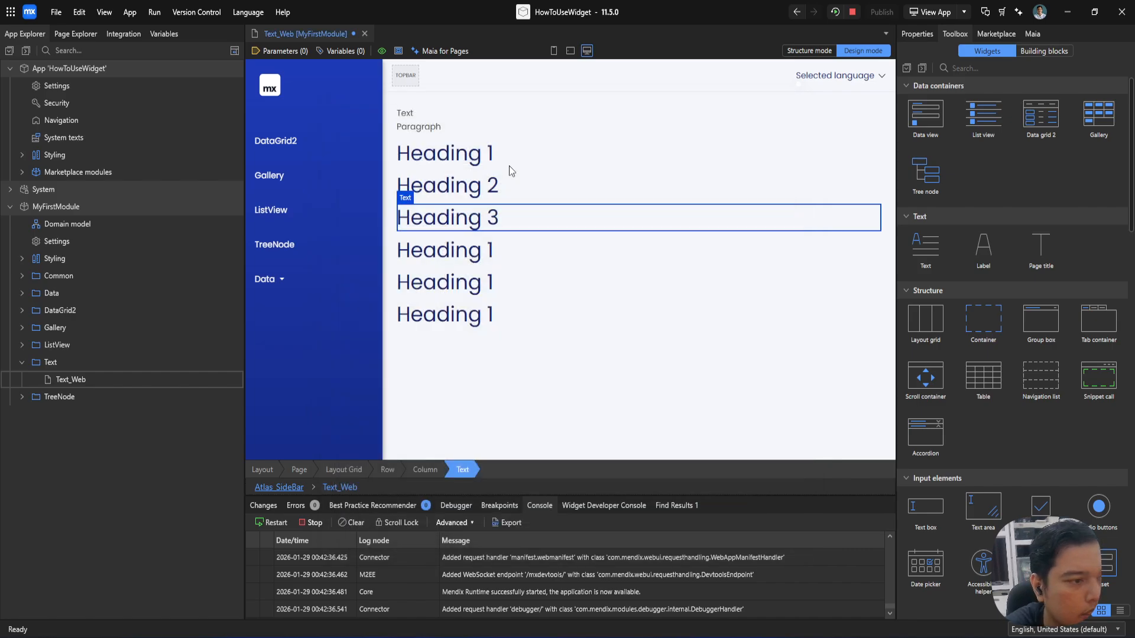
Step: Change the captions of the fourth and fifth heading texts to Heading 4 and Heading 5
left_click(470, 248)
double_click(469, 247)
key("BackSpace")
type("4")
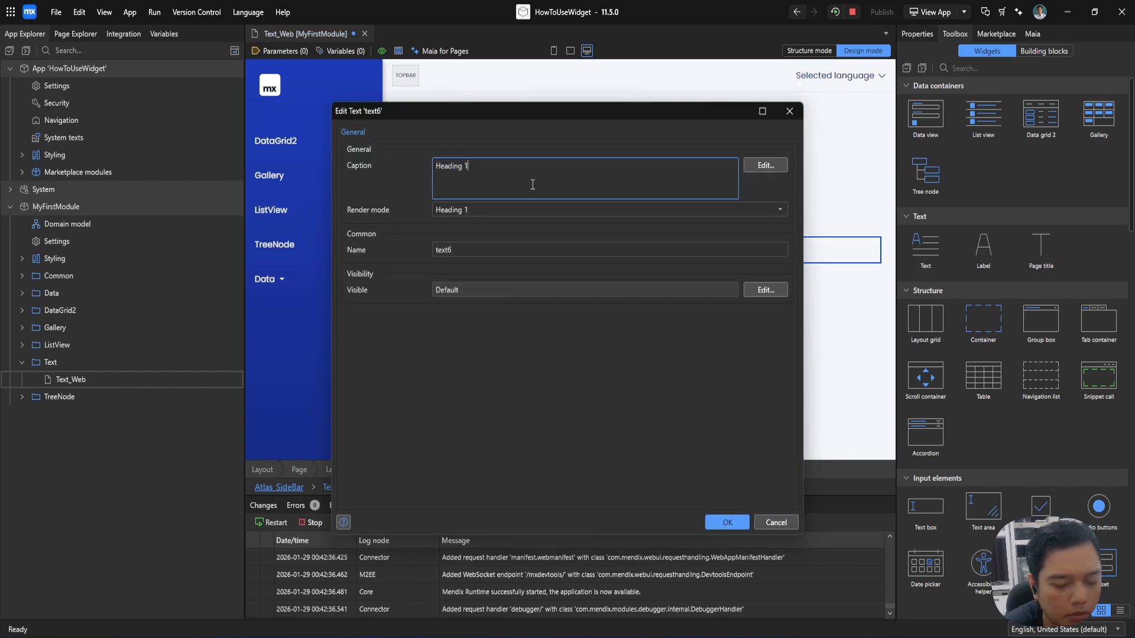
key("Return")
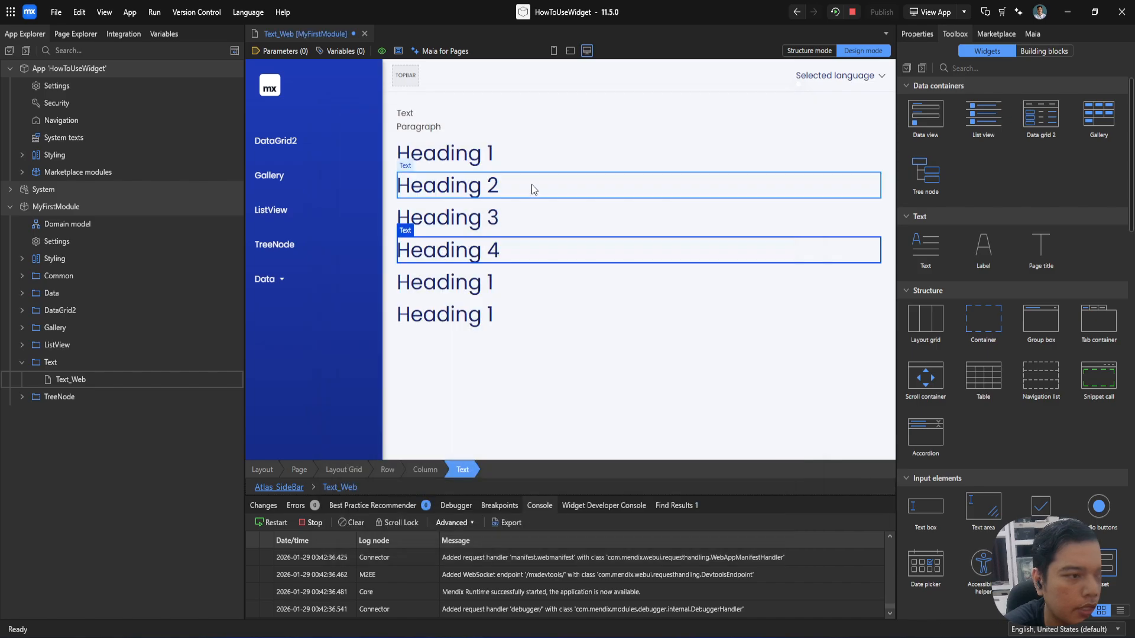
double_click(497, 282)
key("BackSpace")
type("5")
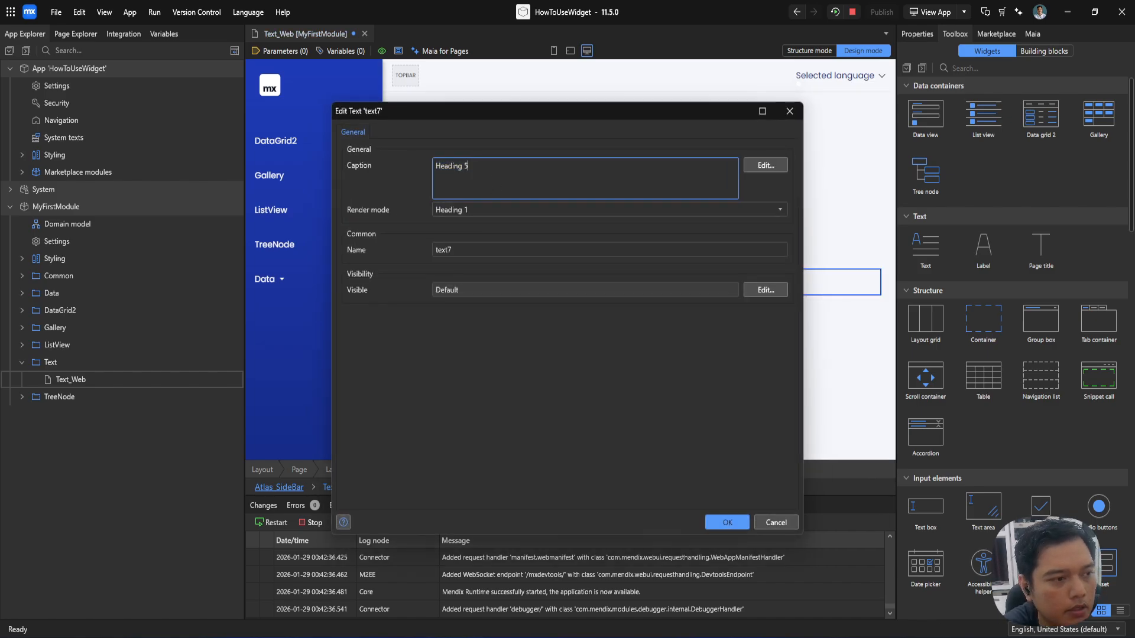
key("Return")
Step: Set both the caption and the render mode of the last heading text to Heading 6
double_click(499, 312)
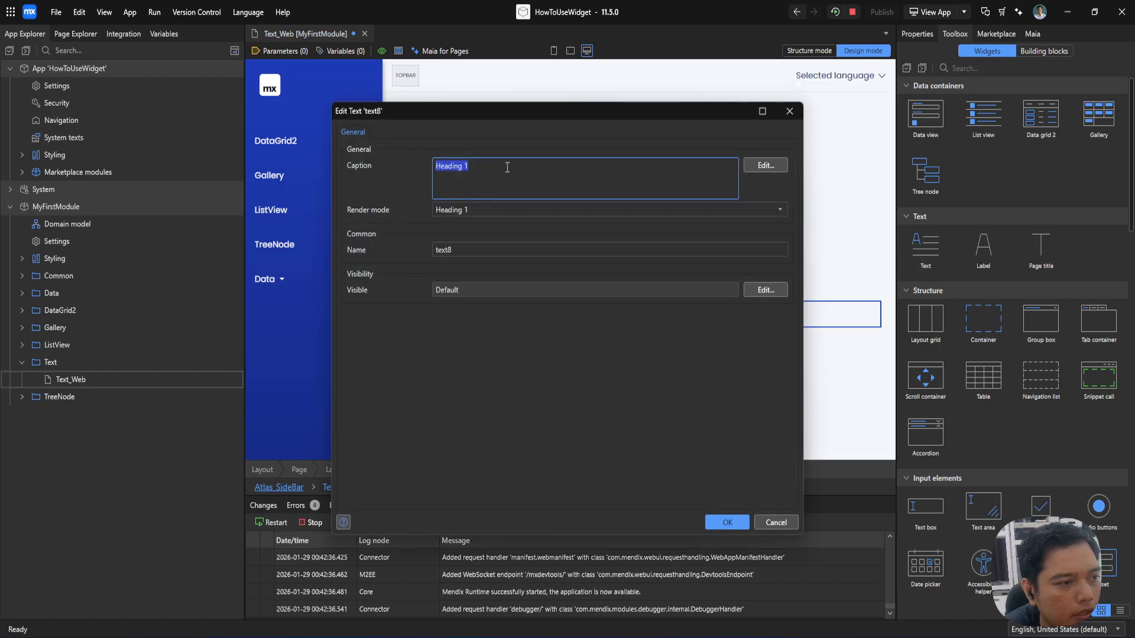
key("BackSpace")
type("6")
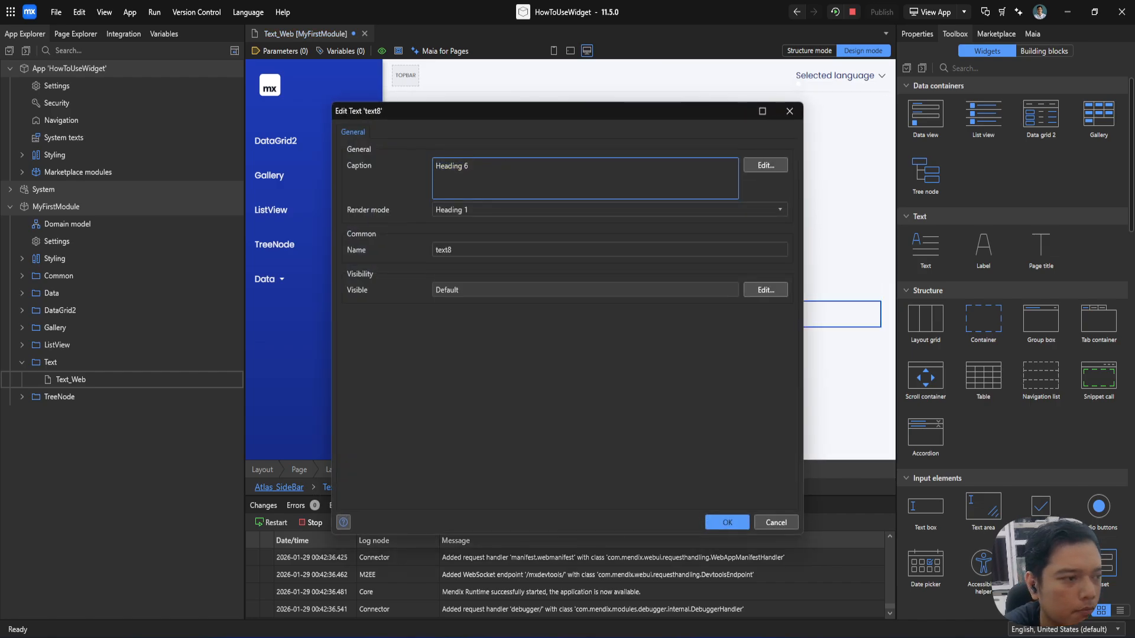
left_click(506, 207)
left_click(459, 313)
key("Return")
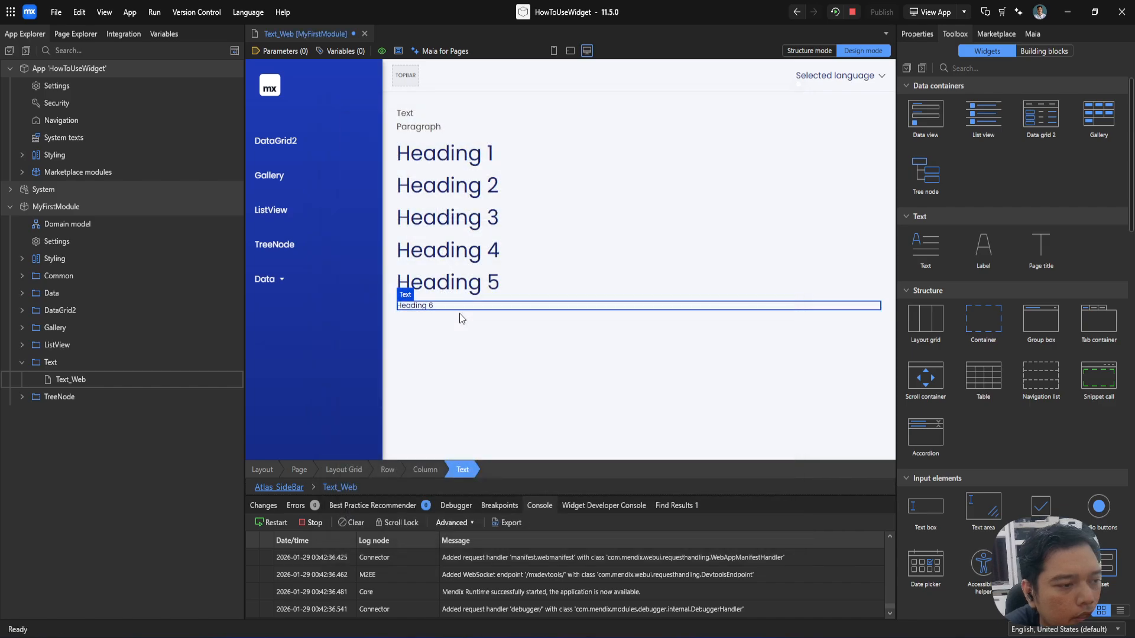
Step: Set the render modes of the Heading 5 and Heading 4 texts to match their captions
double_click(638, 292)
left_click(465, 210)
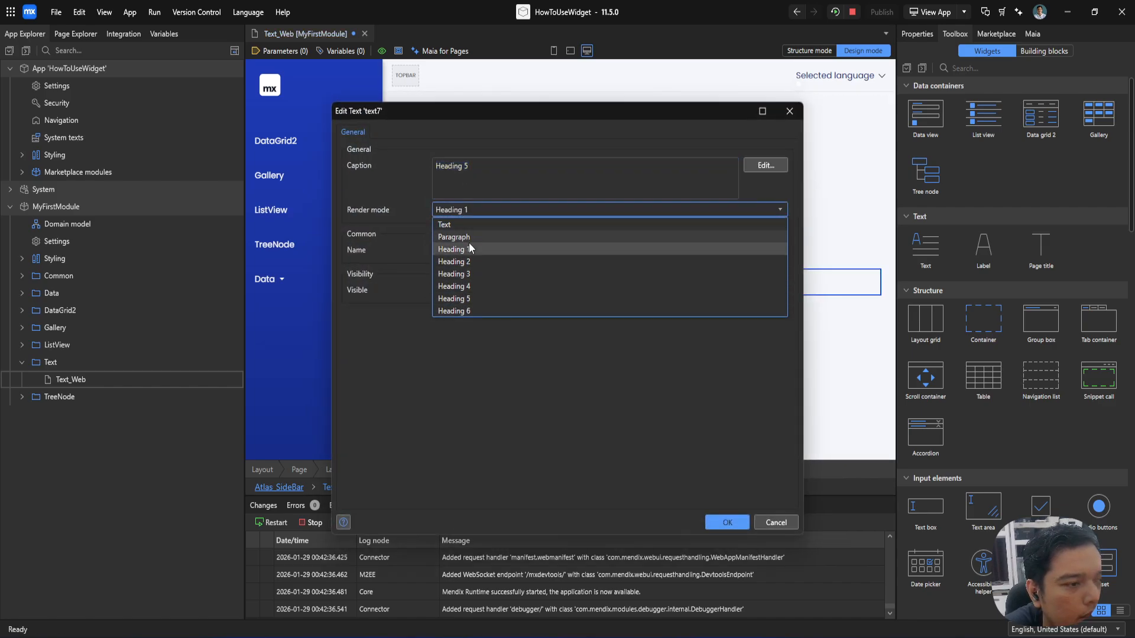
left_click(466, 299)
key("Return")
double_click(490, 249)
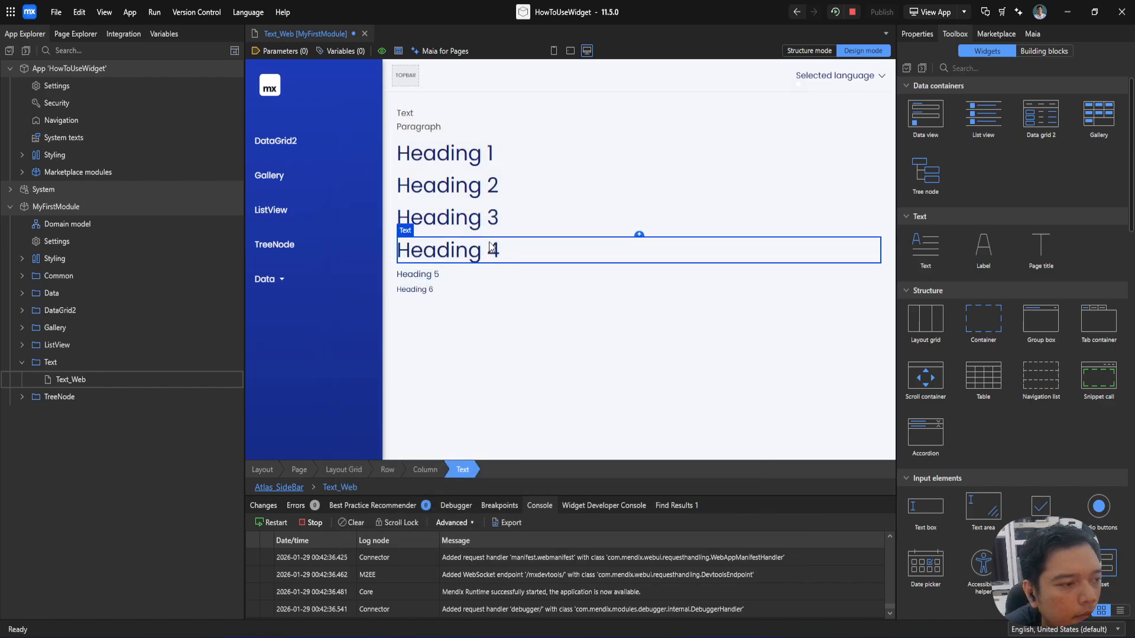
left_click(487, 213)
left_click(477, 298)
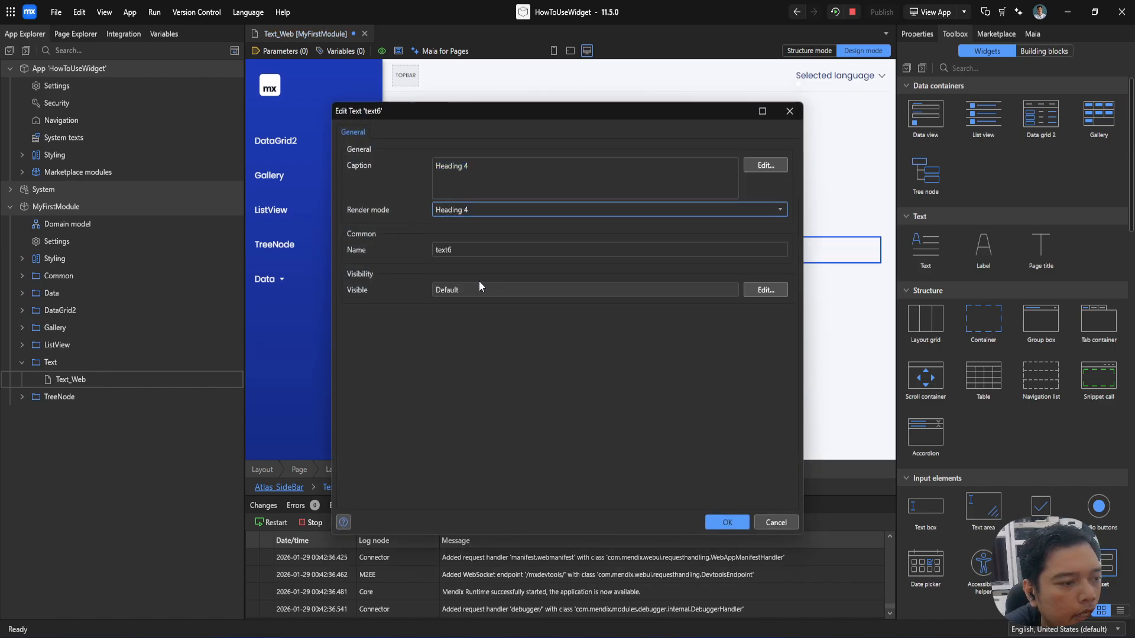
key("Return")
Step: Set the render modes of the Heading 3 and Heading 2 texts to match their captions
double_click(492, 218)
left_click(494, 216)
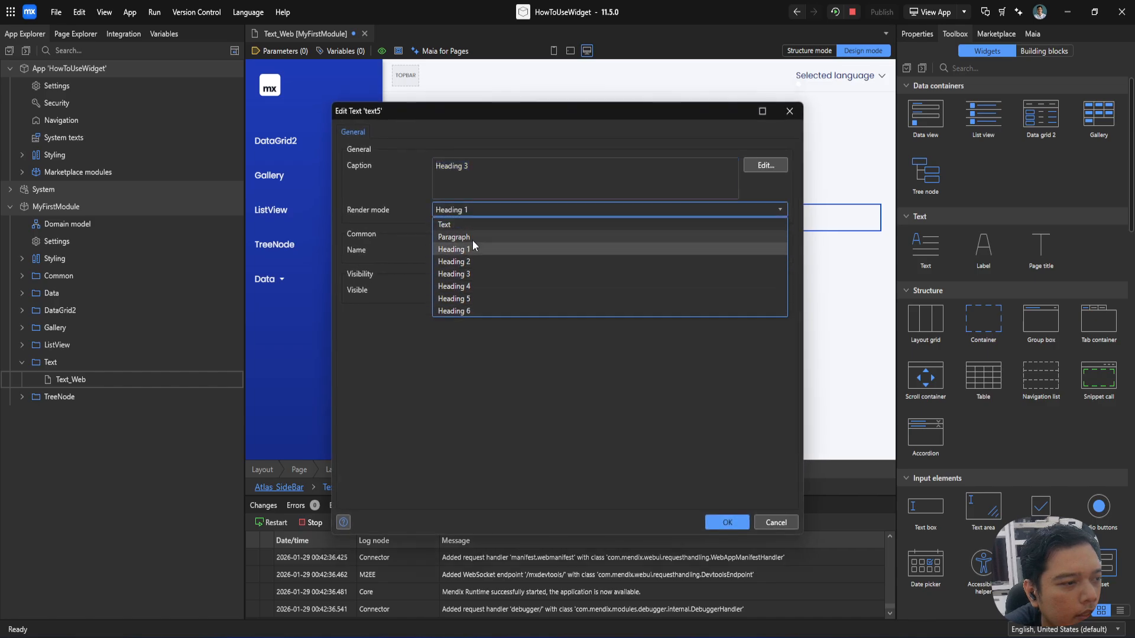
left_click(466, 274)
key("Return")
double_click(488, 195)
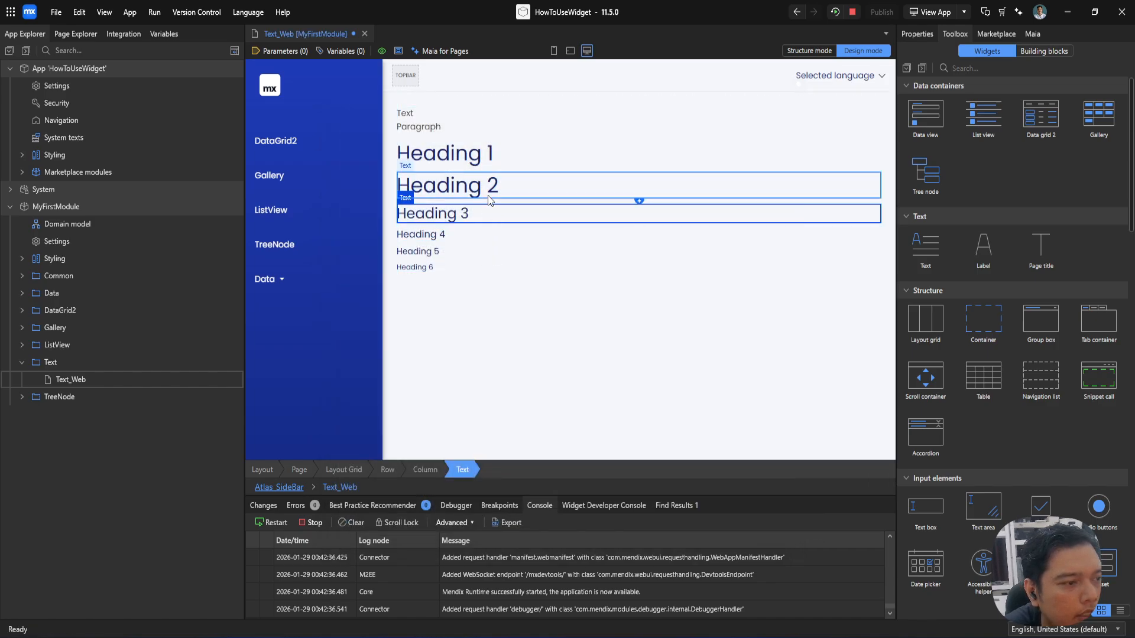
left_click(484, 212)
left_click(481, 261)
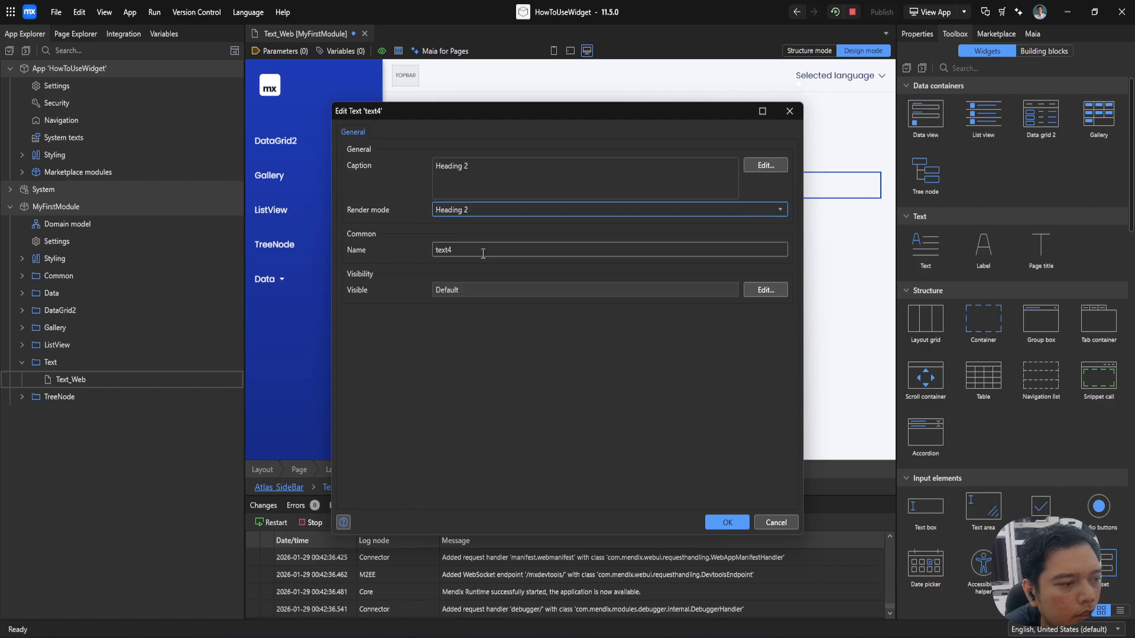
key("Return")
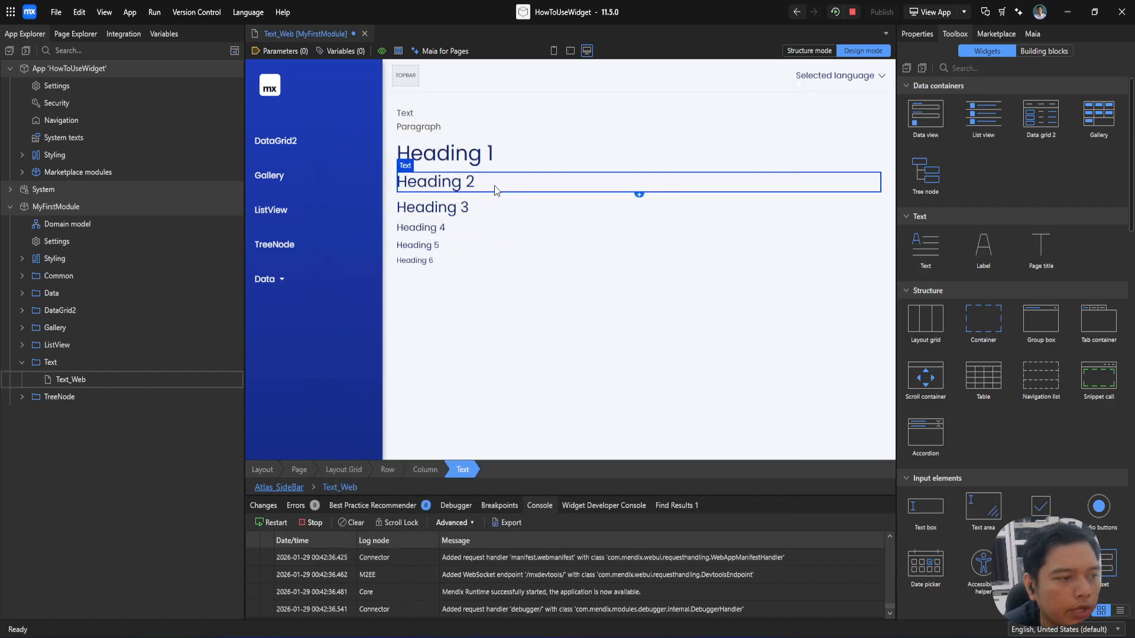
Step: Save Text_Web, close the TreeNode_Web page, and add a Label and a Page title widget below the Heading 6 text
key("ctrl+s")
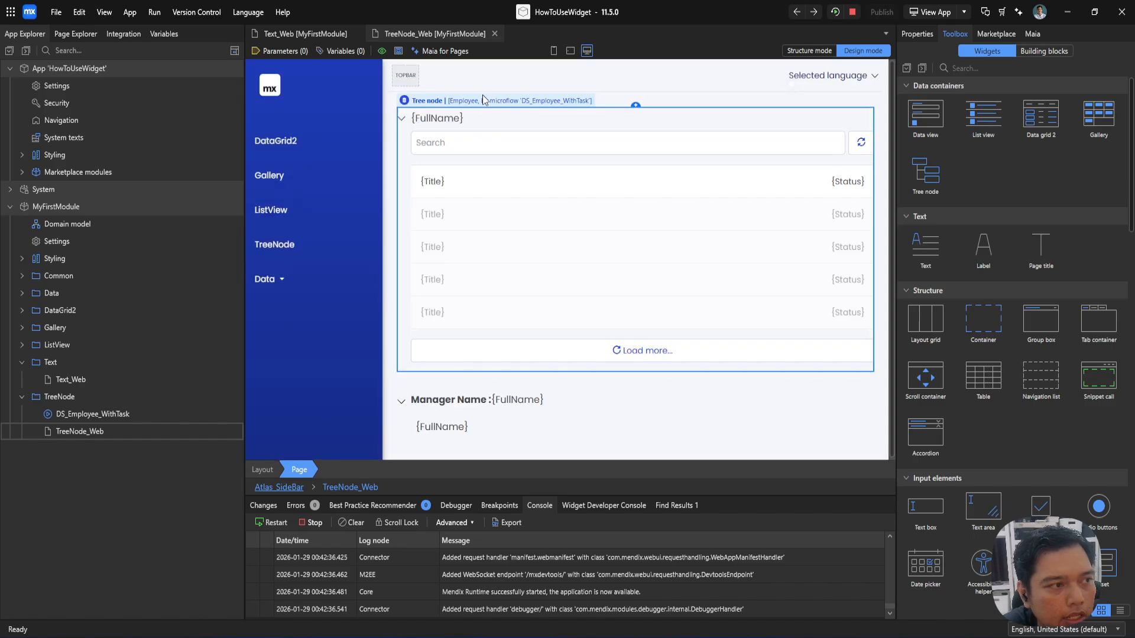
left_click(494, 34)
left_click_drag(945, 267, 515, 299)
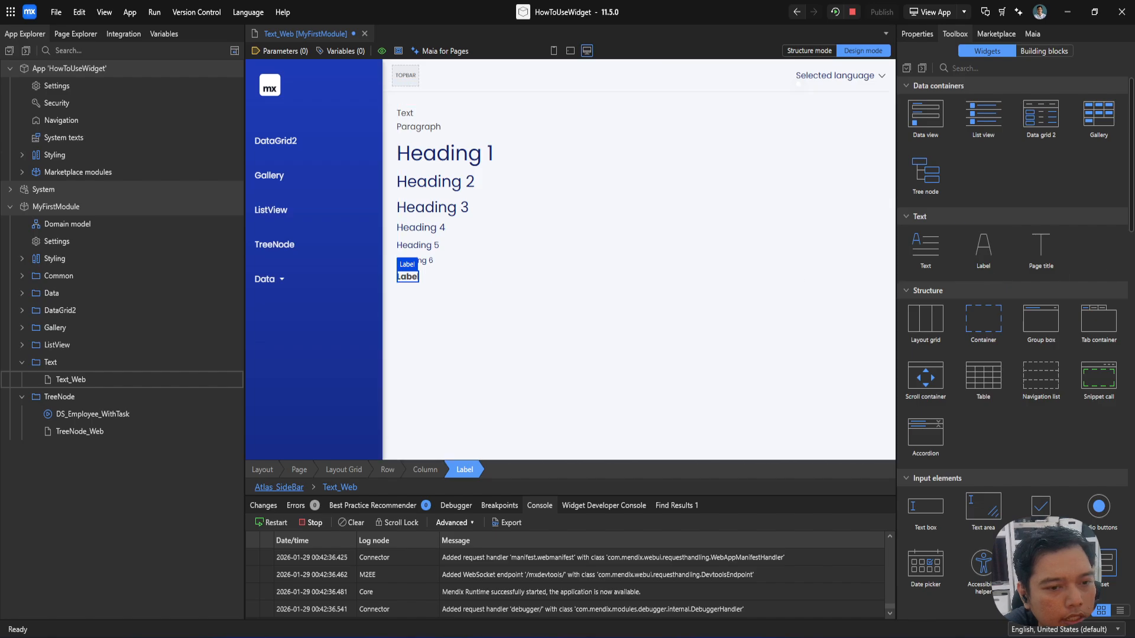
left_click_drag(1040, 251, 461, 284)
left_click(383, 275)
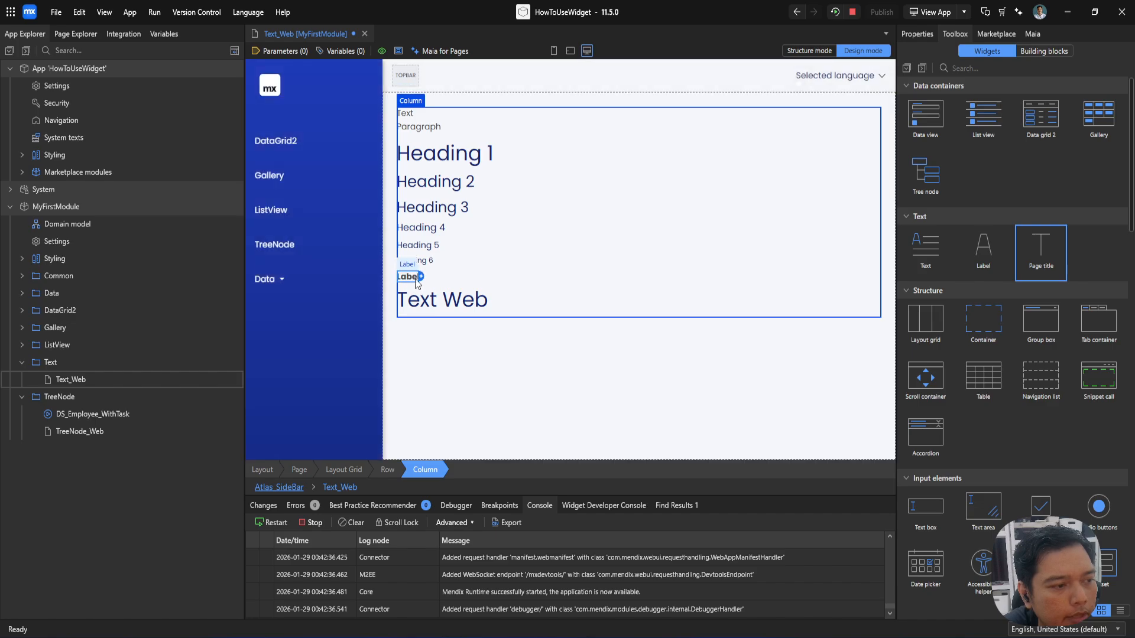
Step: Examine the properties of the new Label and of the Page title widget without changing them
double_click(408, 276)
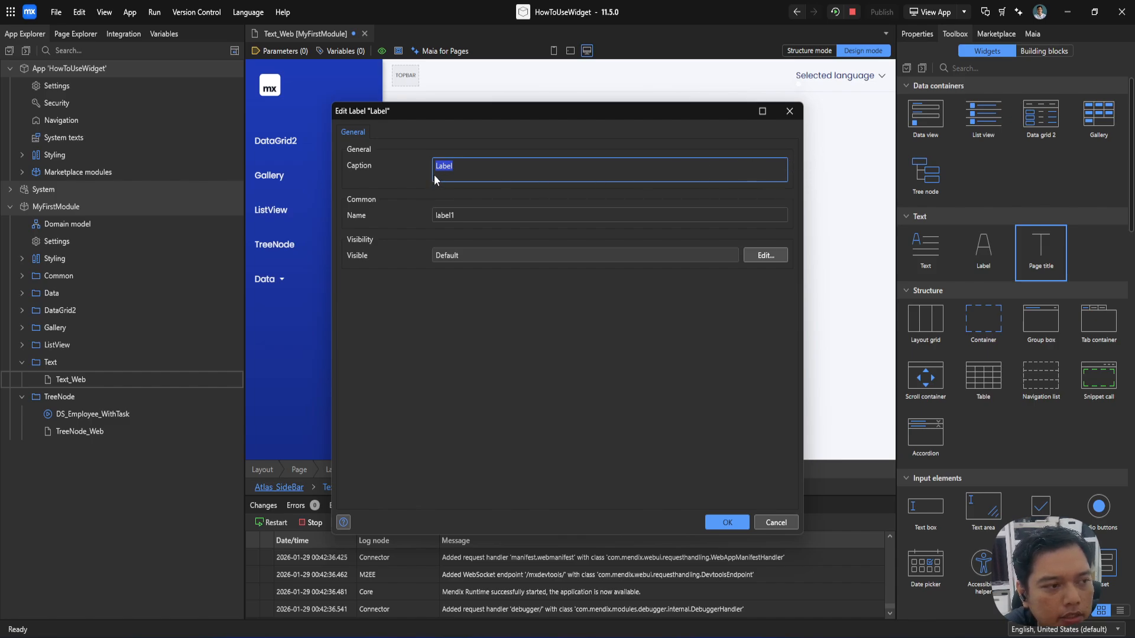
left_click(789, 111)
double_click(412, 305)
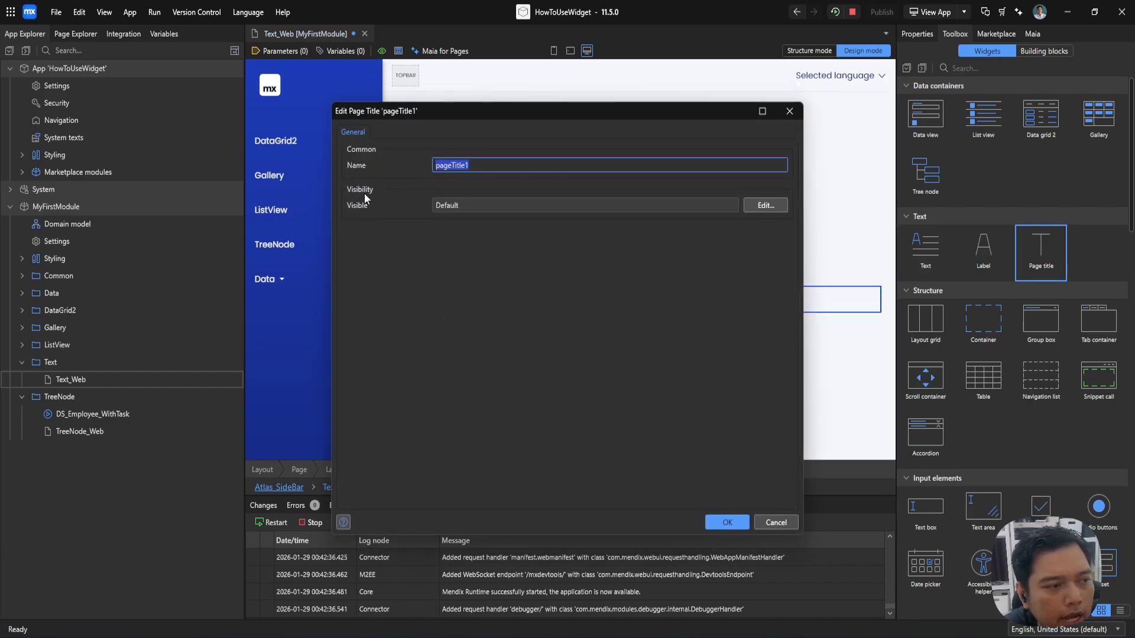
left_click(789, 112)
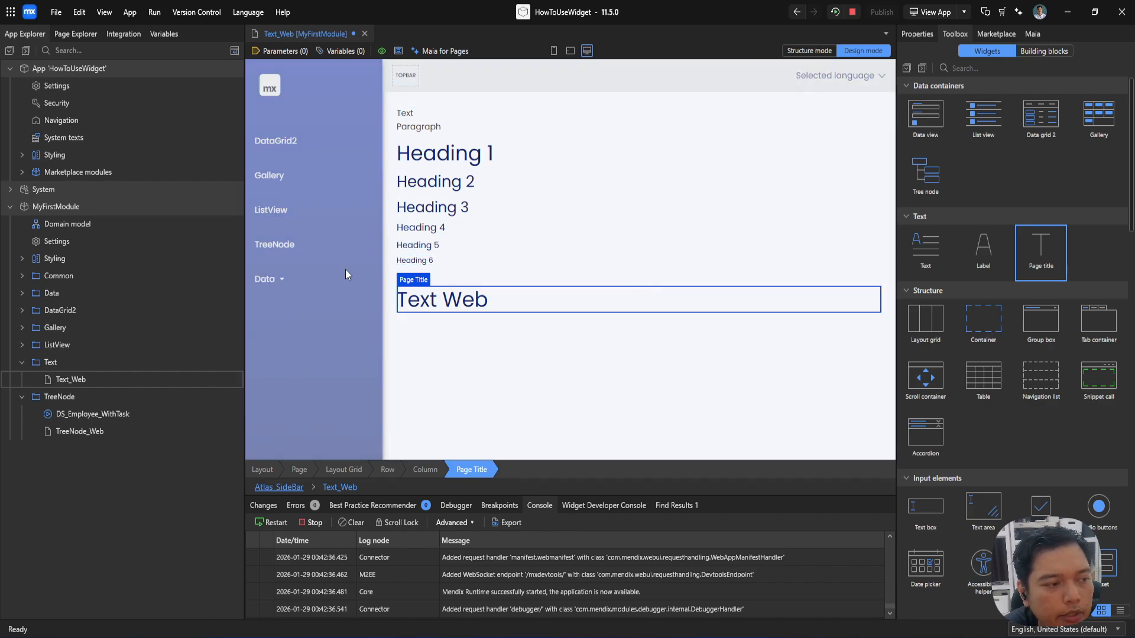
Step: Change the title of the Text_Web page to "Text Page" in the page properties
left_click(345, 270)
double_click(343, 269)
left_click(491, 220)
double_click(491, 220)
triple_click(491, 220)
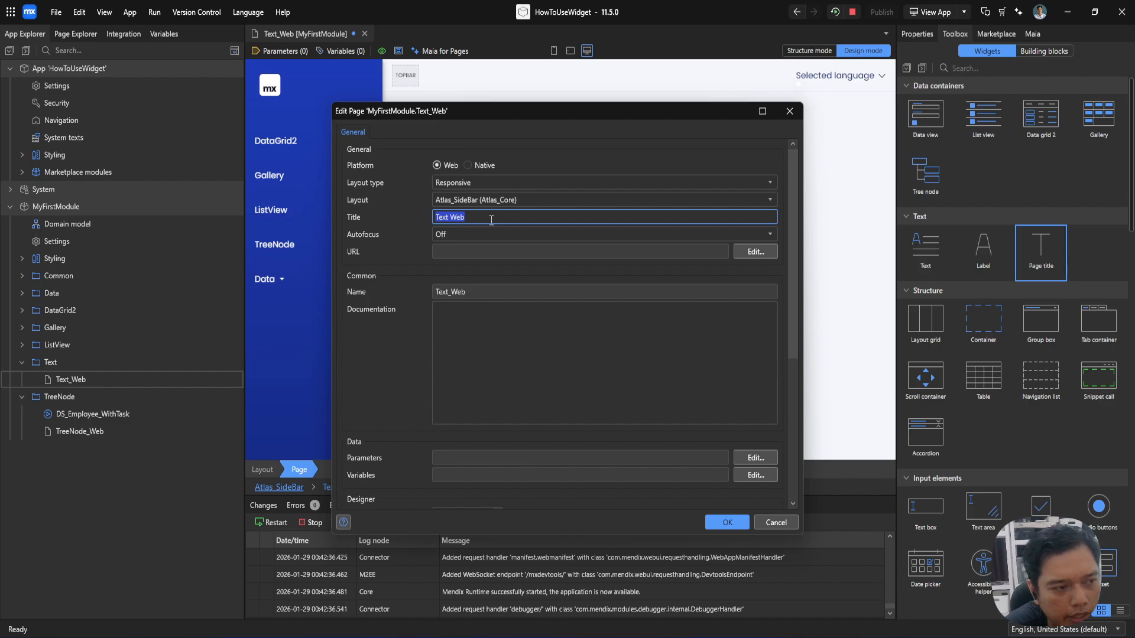
double_click(491, 220)
type("Page")
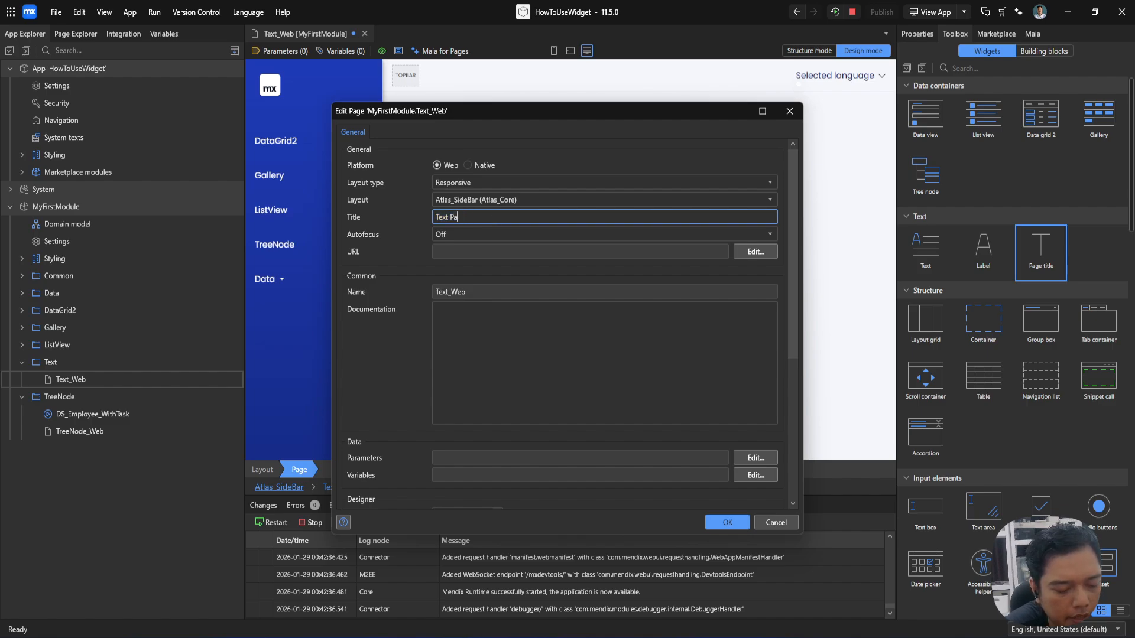
key("Return")
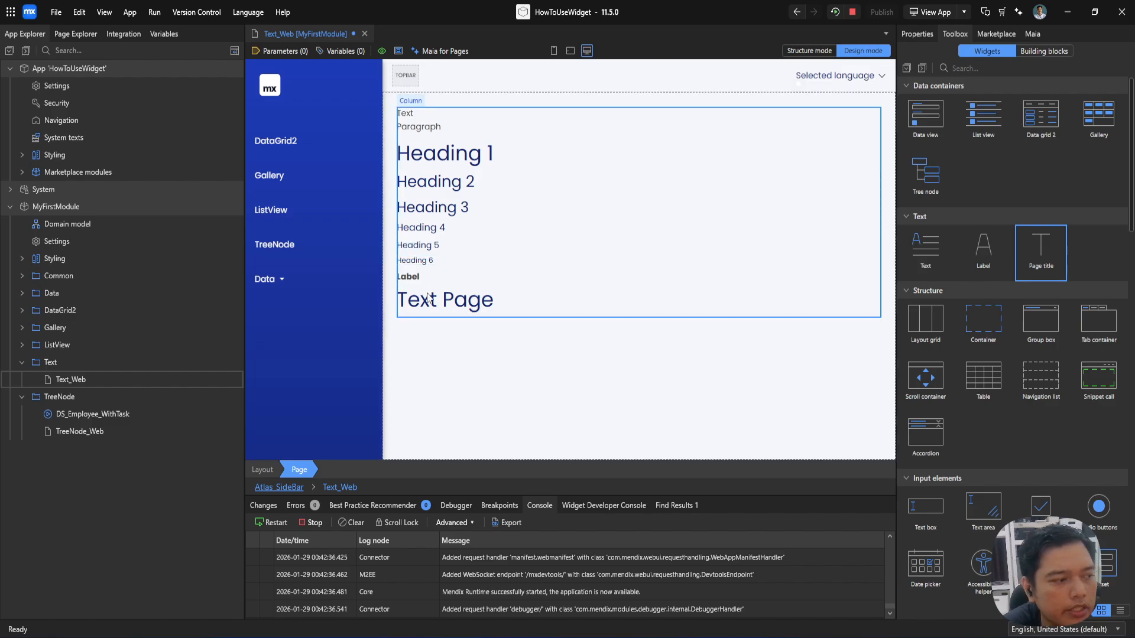
Step: Compare the Page title widget with the Heading 1 text on the page
left_click(403, 303)
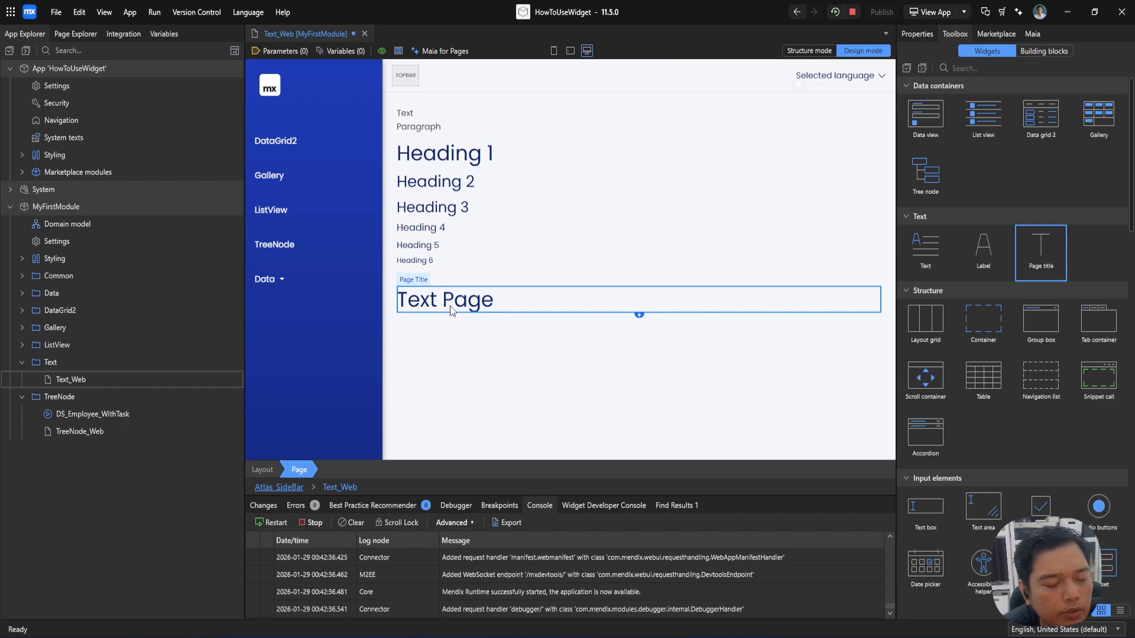
left_click(303, 306)
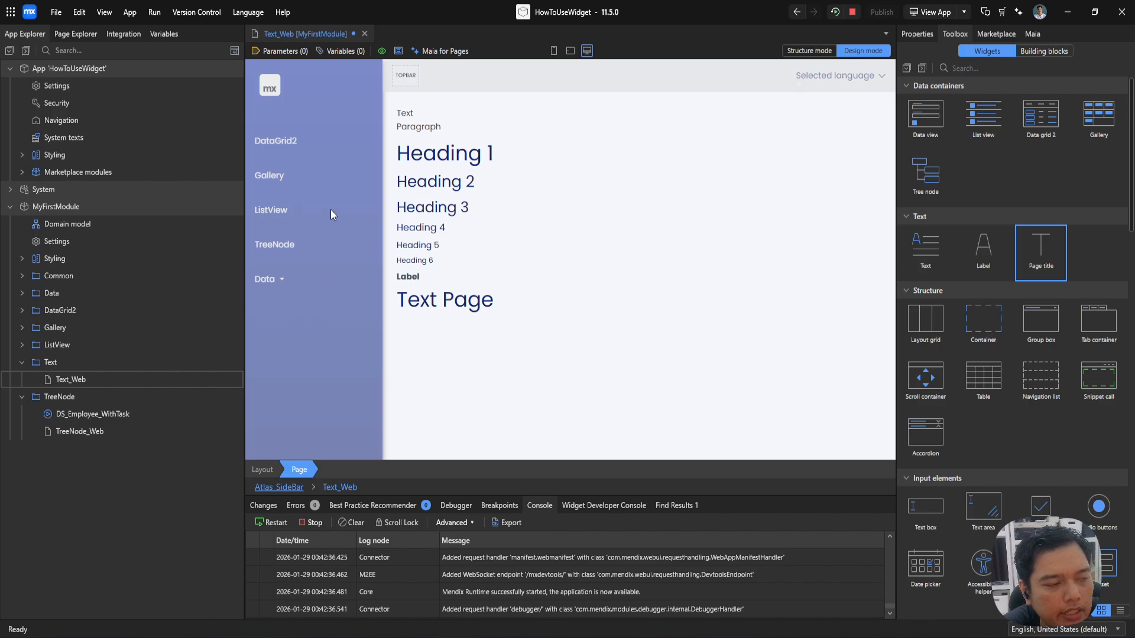
left_click(454, 160)
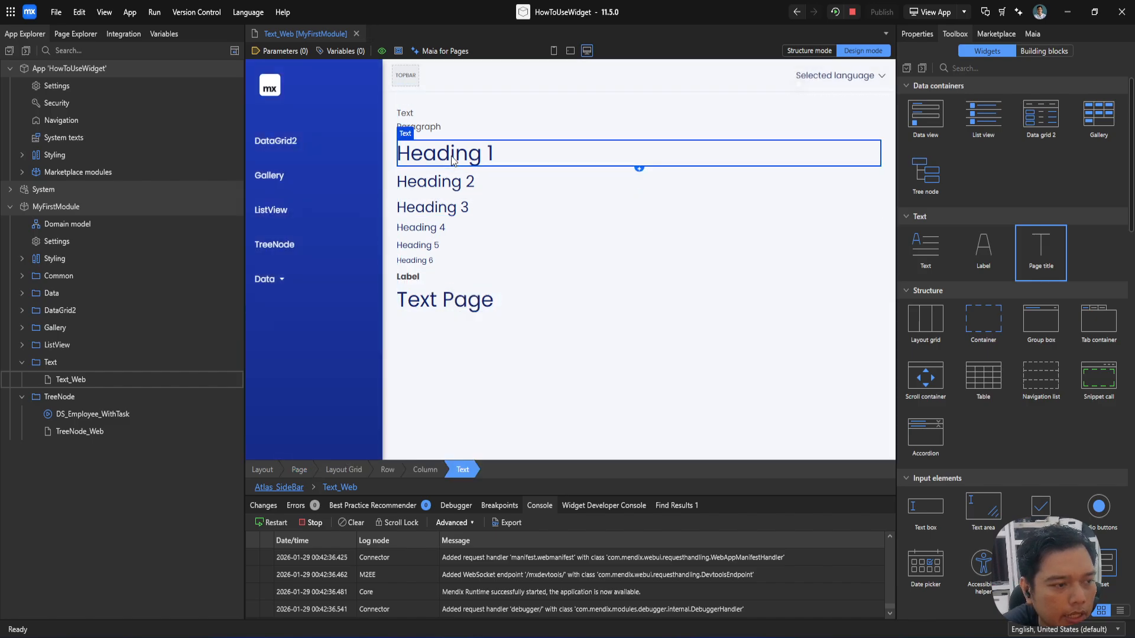
left_click(458, 303)
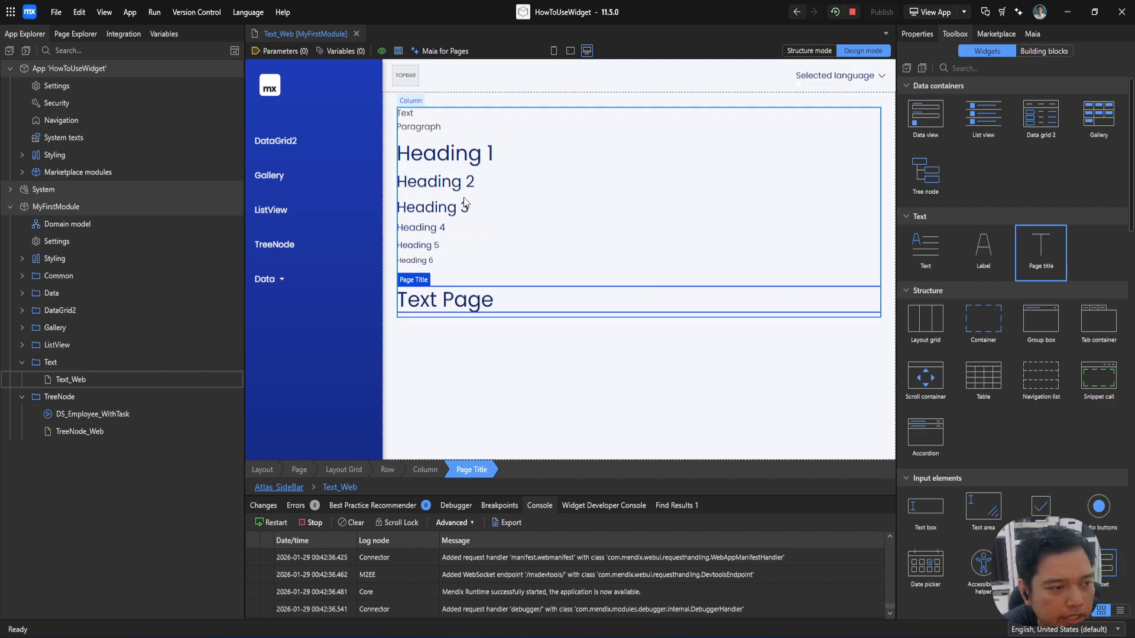
left_click(467, 153)
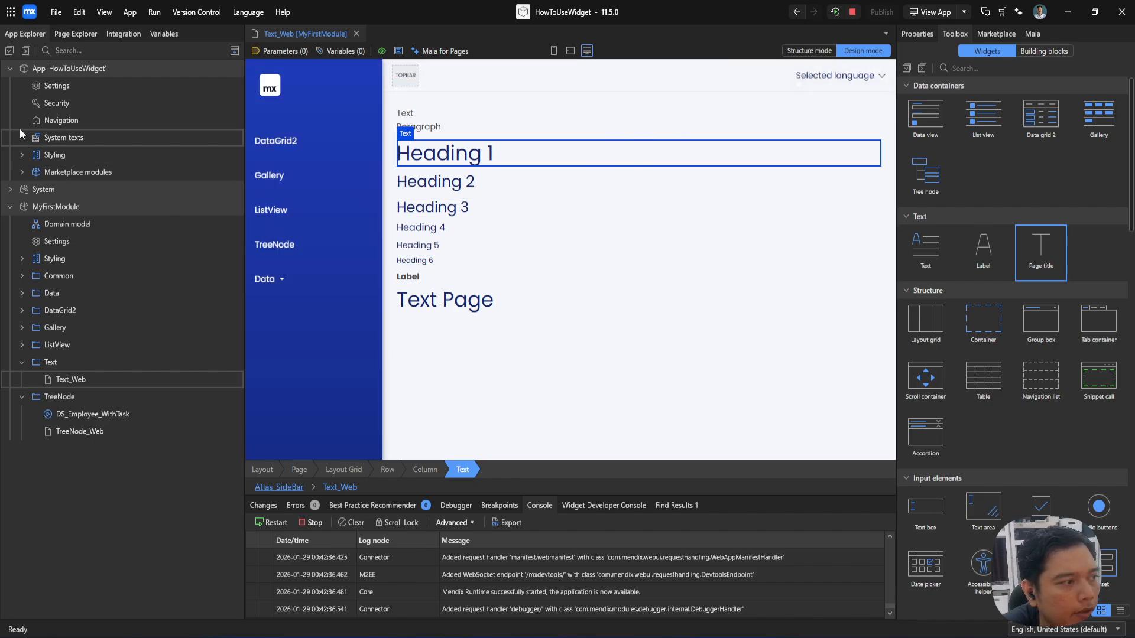
Step: Add a navigation menu item captioned Text that shows the page Text_Web from MyFirstModule's Text folder
double_click(41, 121)
scroll(366, 413, "down", 2)
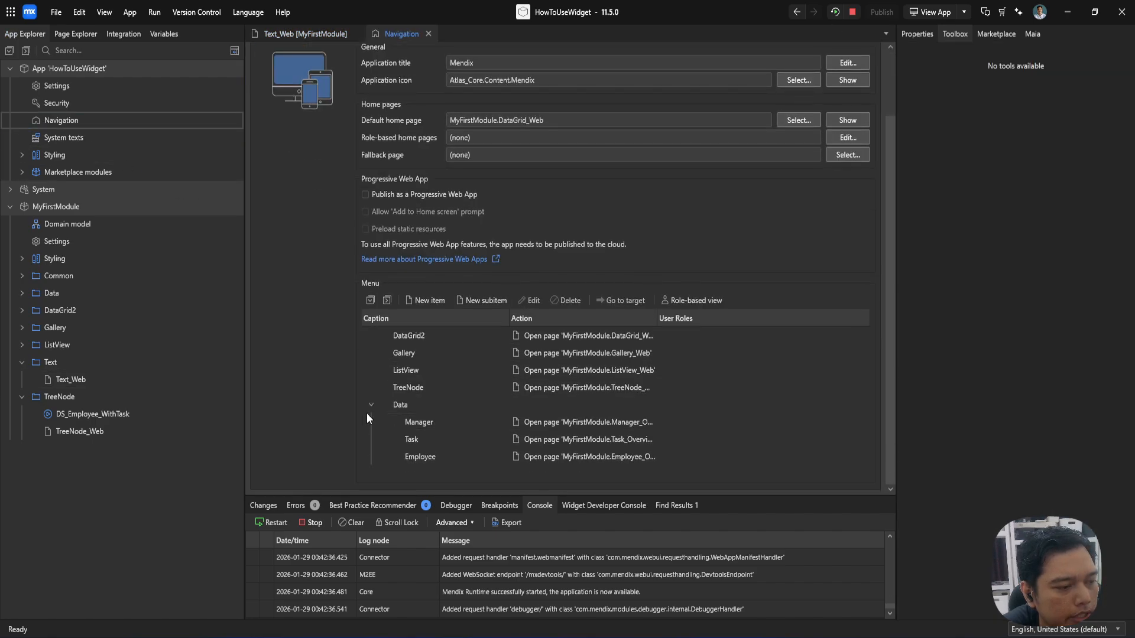
left_click(418, 301)
type("Text")
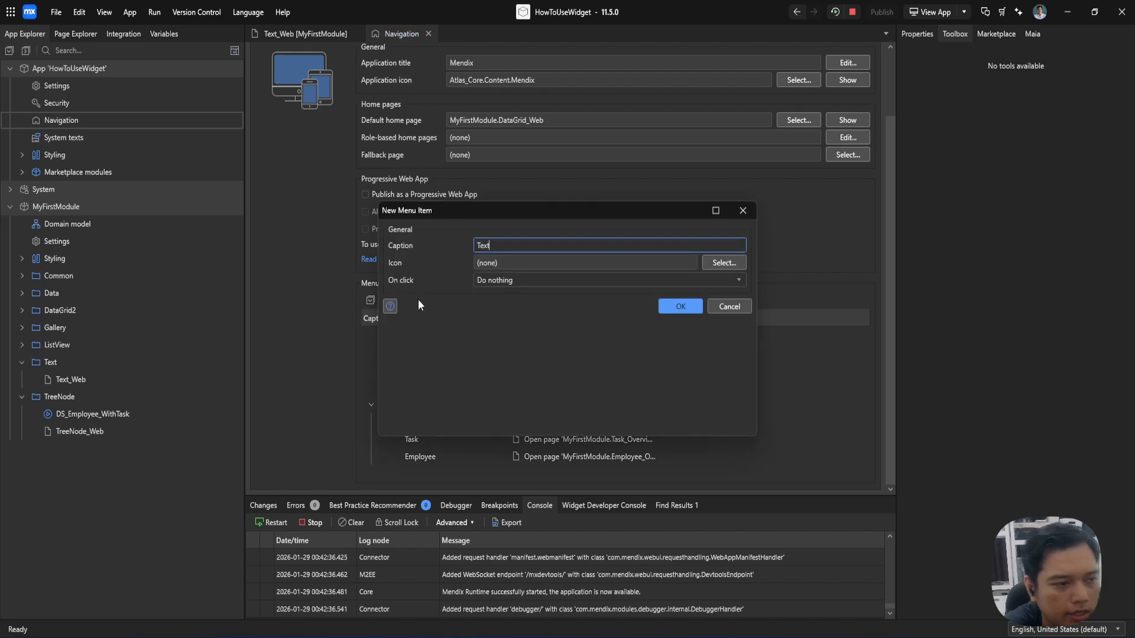
left_click(509, 284)
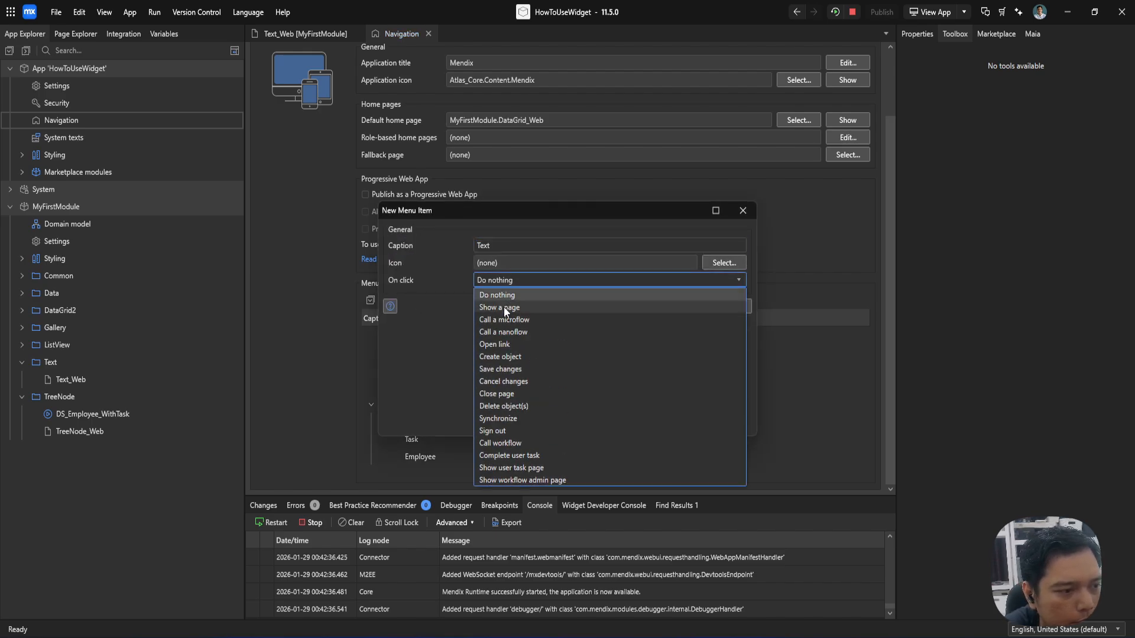
left_click(503, 306)
left_click(435, 216)
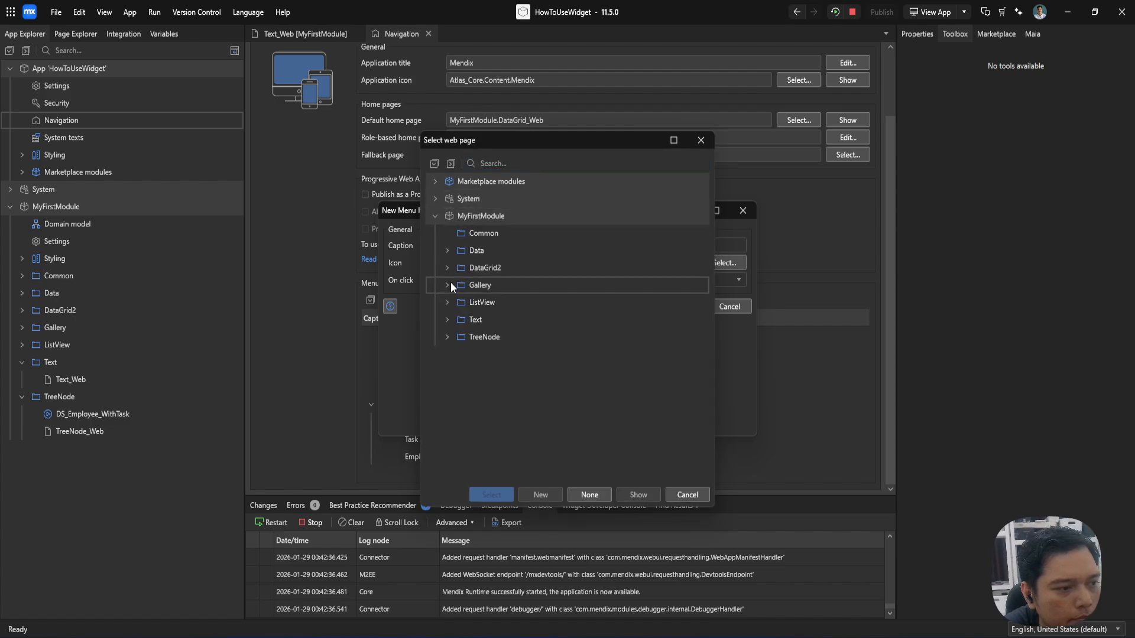
left_click(456, 320)
left_click(446, 319)
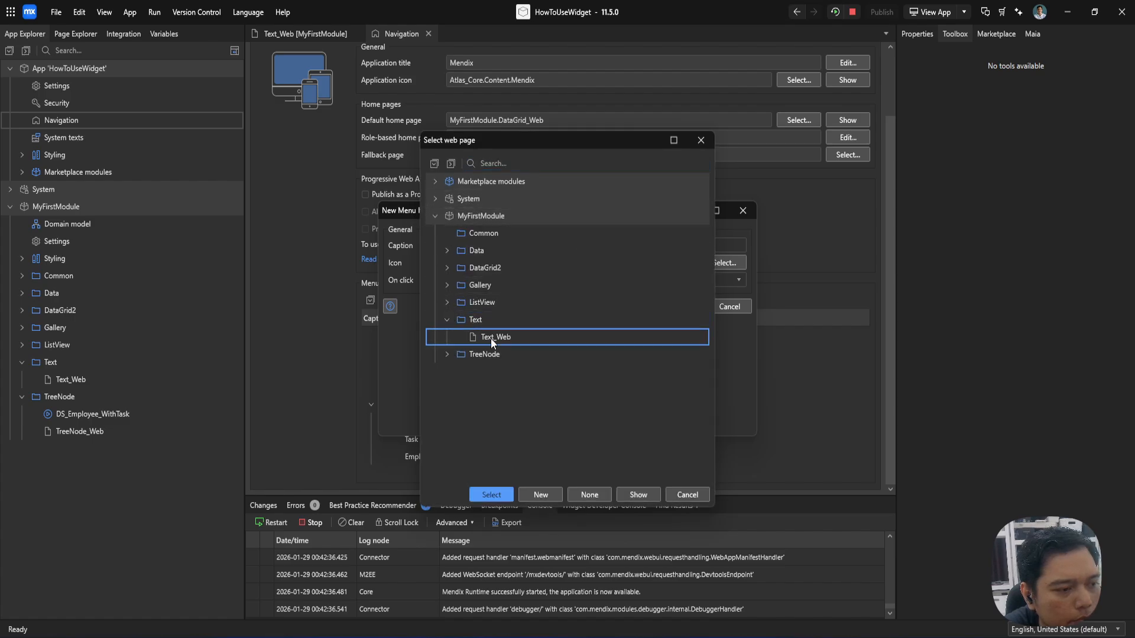
double_click(490, 337)
left_click(679, 358)
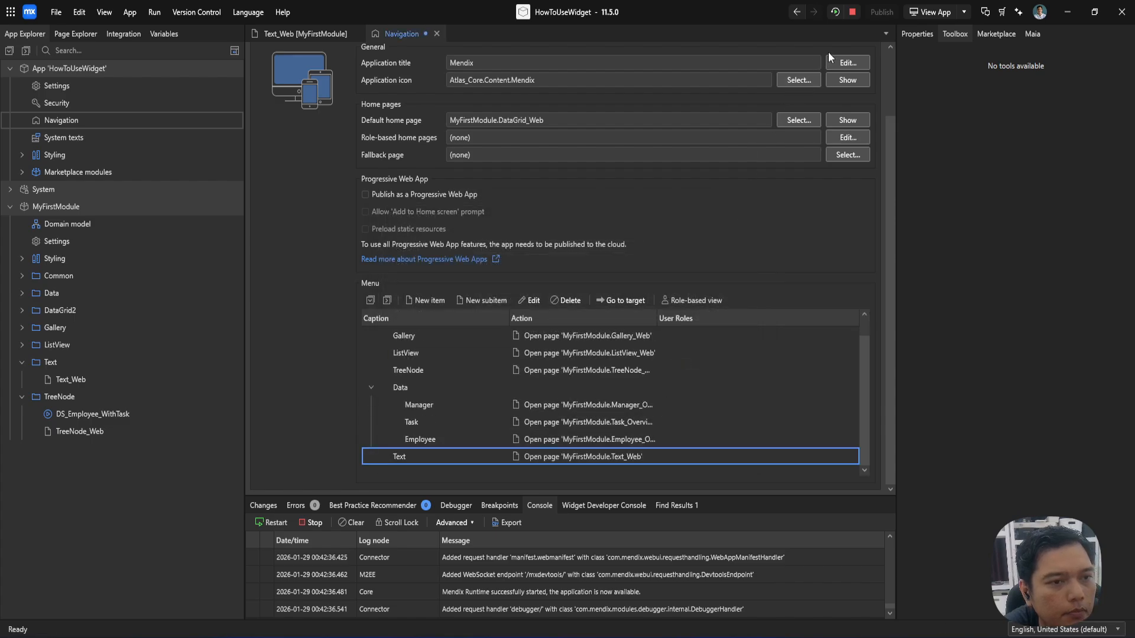
Step: Move the Text menu item between TreeNode and Data, rerun the app, and return to the Text_Web page
left_click_drag(420, 456, 424, 378)
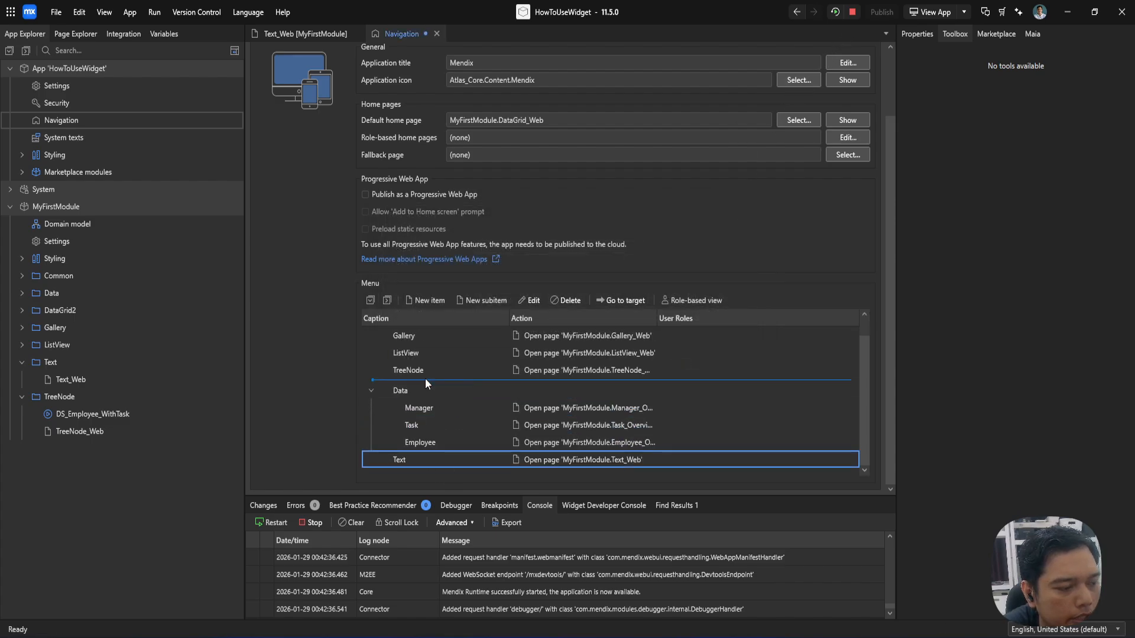
left_click(834, 12)
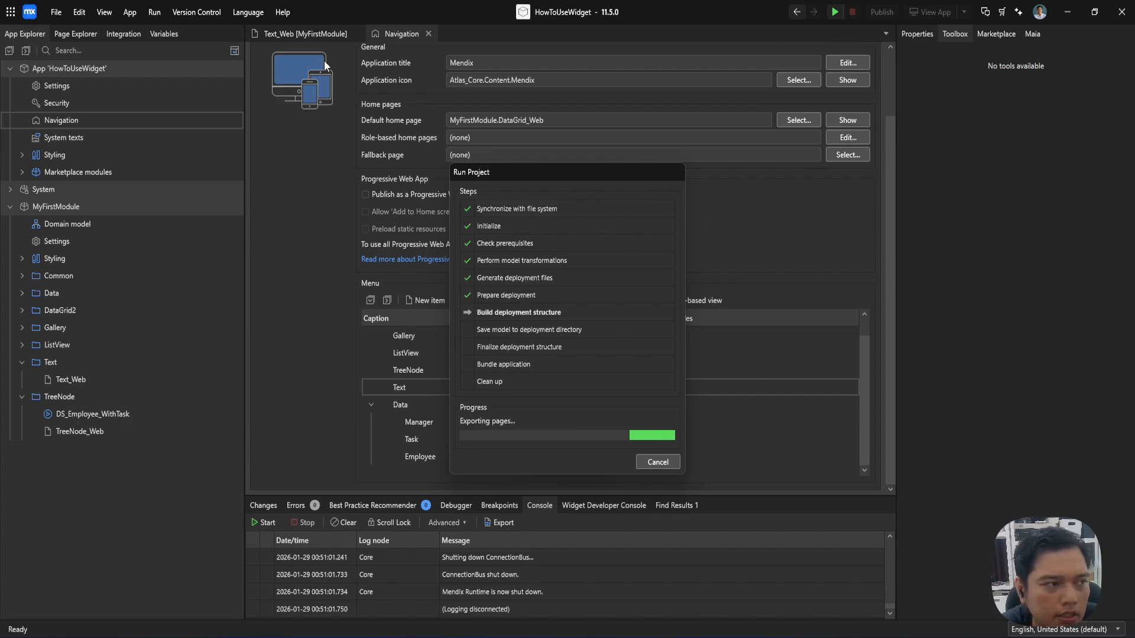
left_click(303, 40)
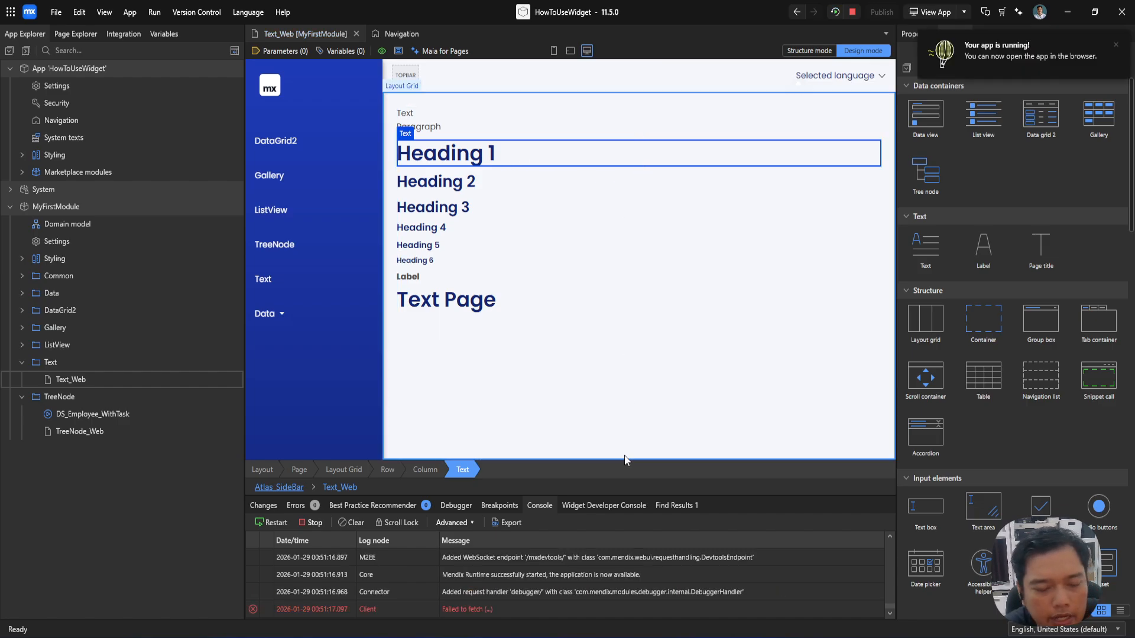
Step: Switch to the browser with the running app and open its Text page
mouse_move(478, 636)
left_click(478, 597)
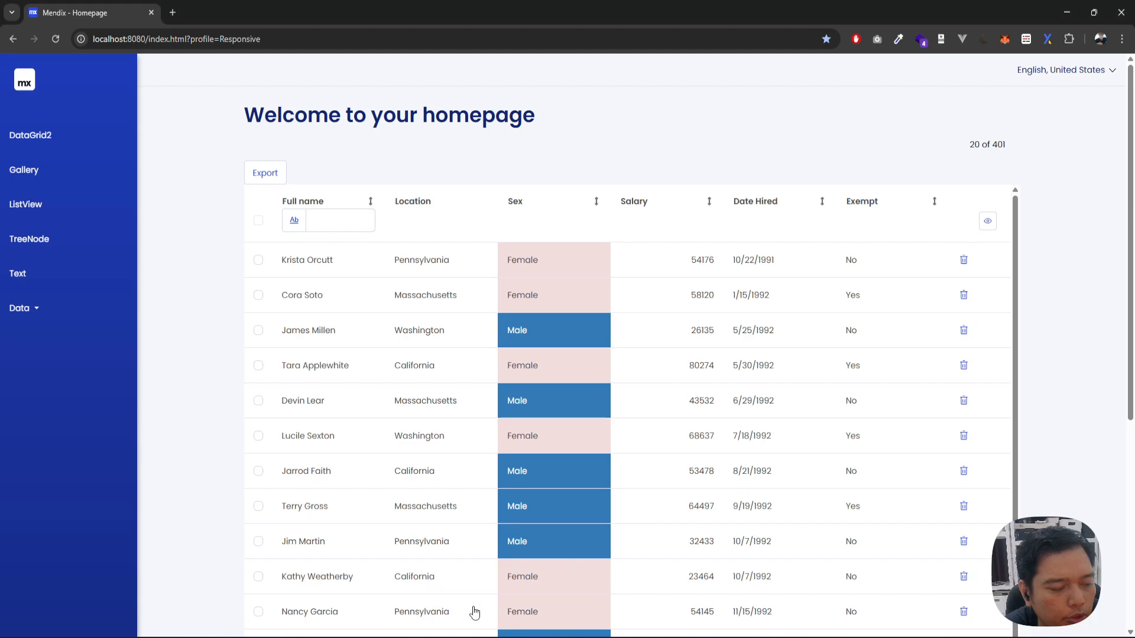
left_click(46, 273)
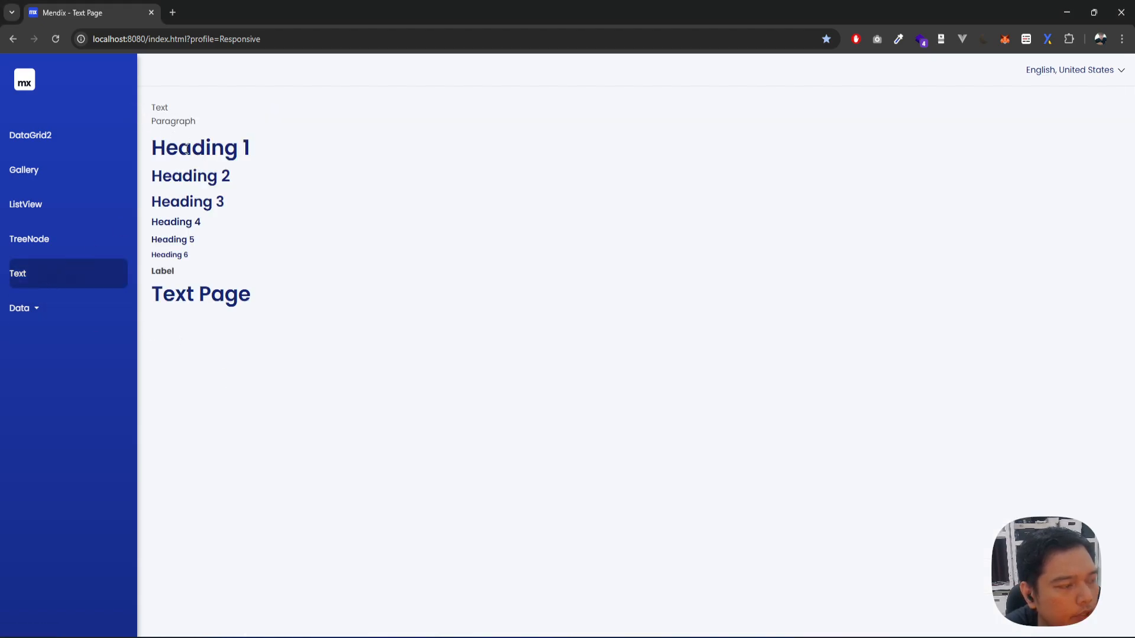
Step: Inspect the HTML elements rendered for the Text, Paragraph and Heading 1 widgets in the browser's developer tools
right_click(160, 107)
left_click(225, 402)
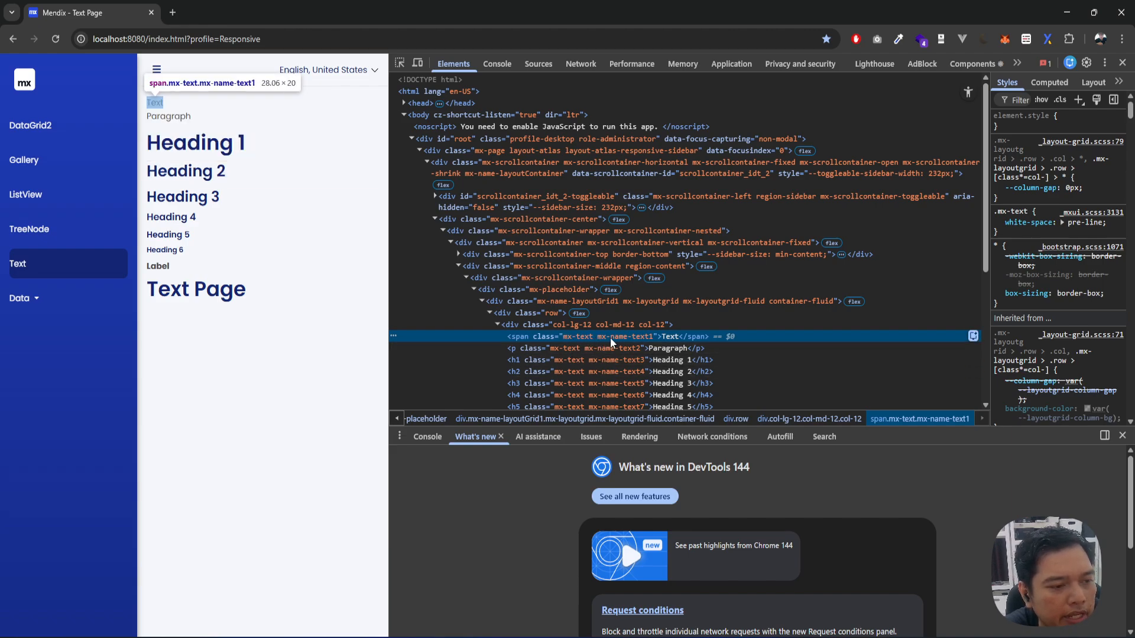
scroll(611, 338, "down", 1)
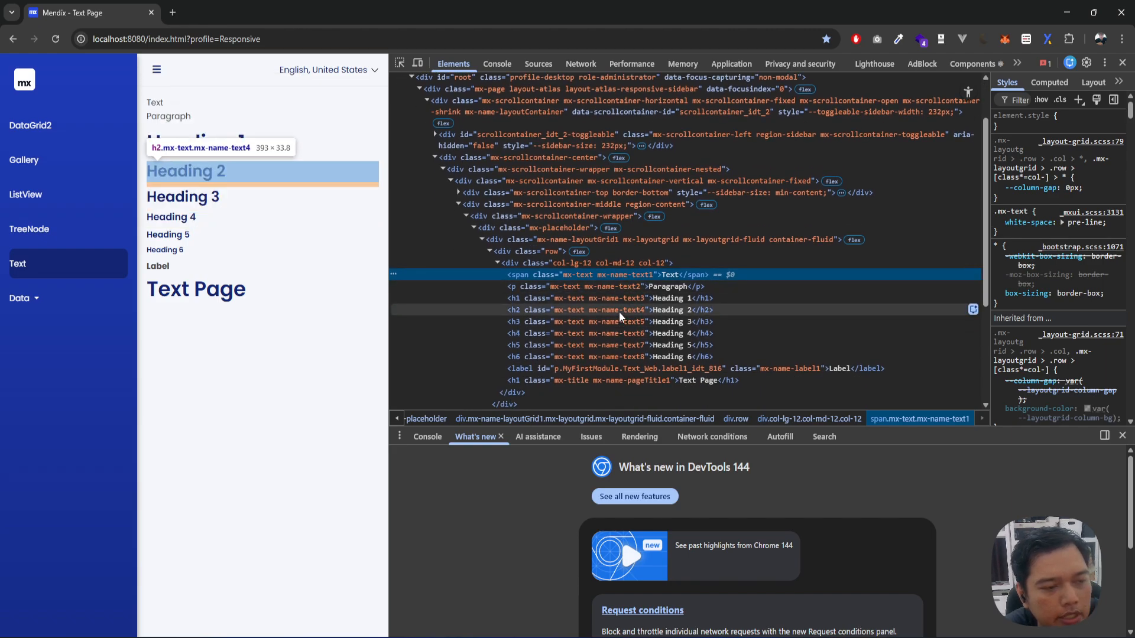
left_click(516, 285)
left_click(519, 296)
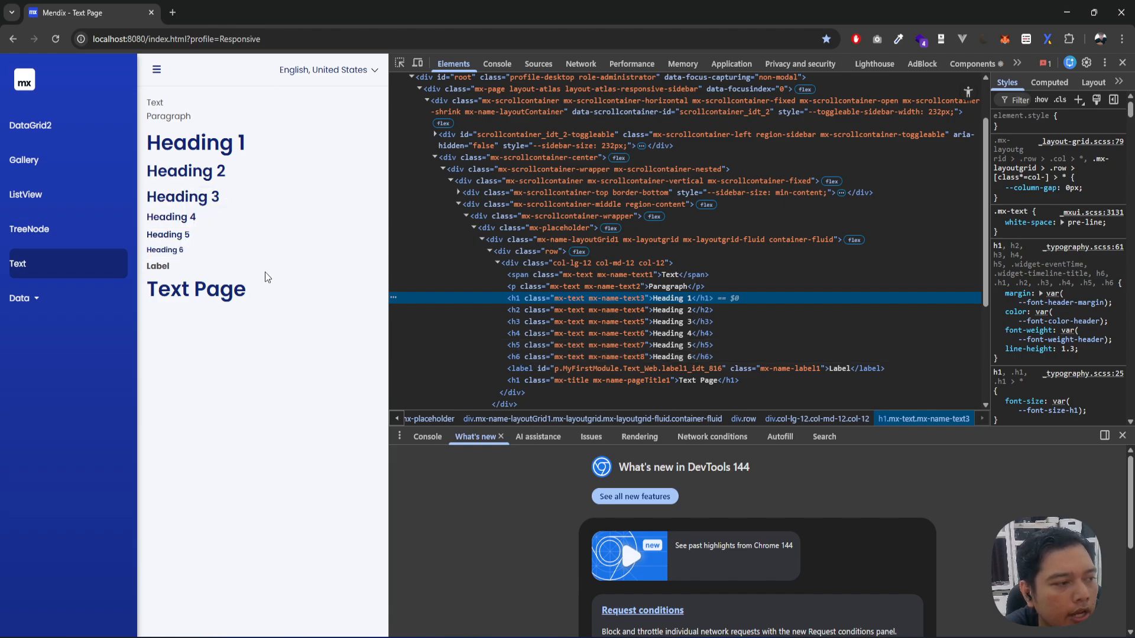
Step: Inspect the HTML elements of the Label and the page title, including the page title's font-size style variable
double_click(520, 368)
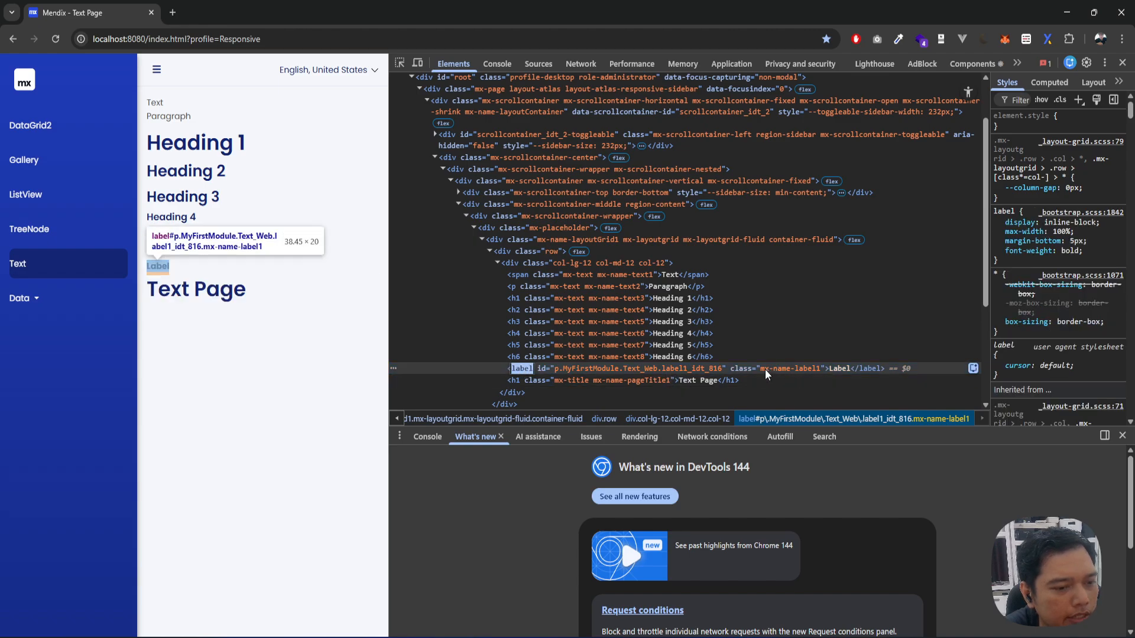
double_click(817, 369)
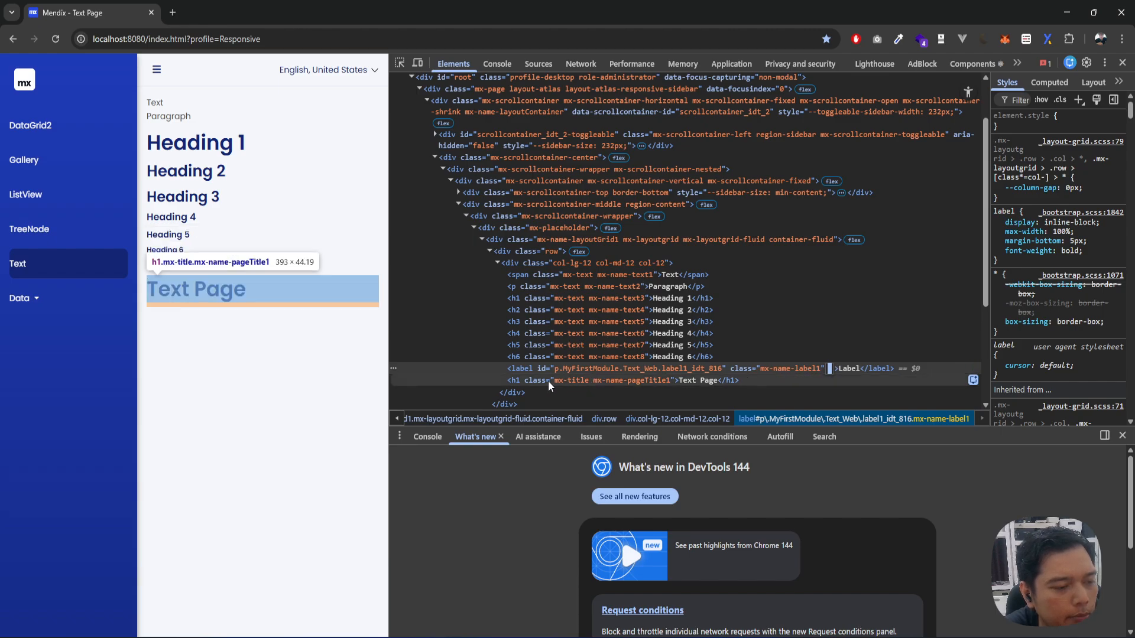
left_click(531, 380)
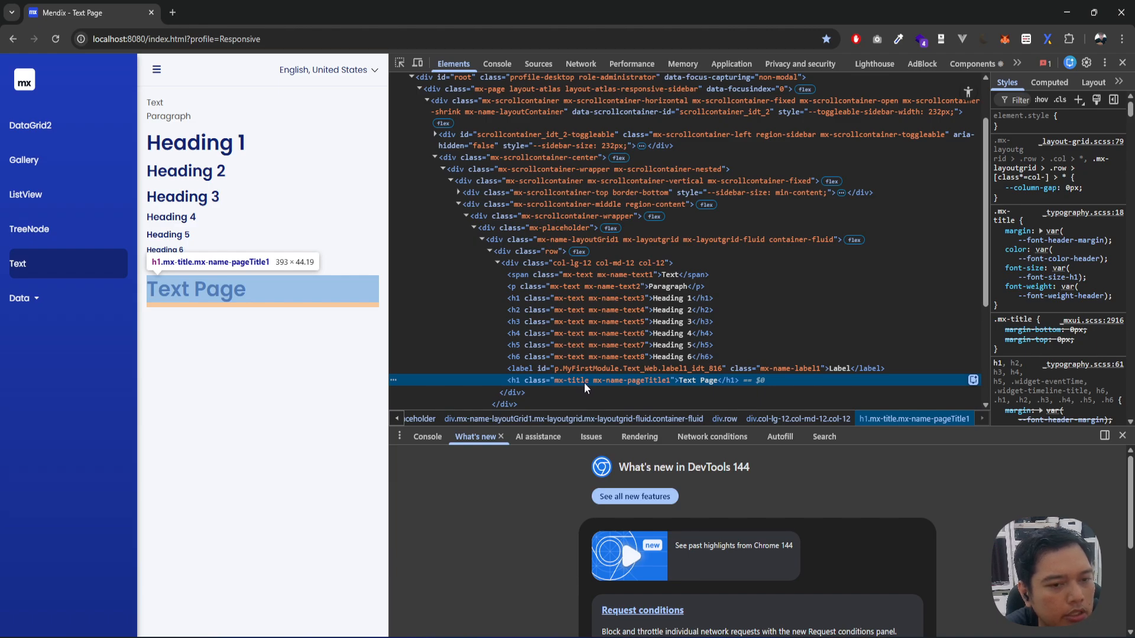
mouse_move(1050, 246)
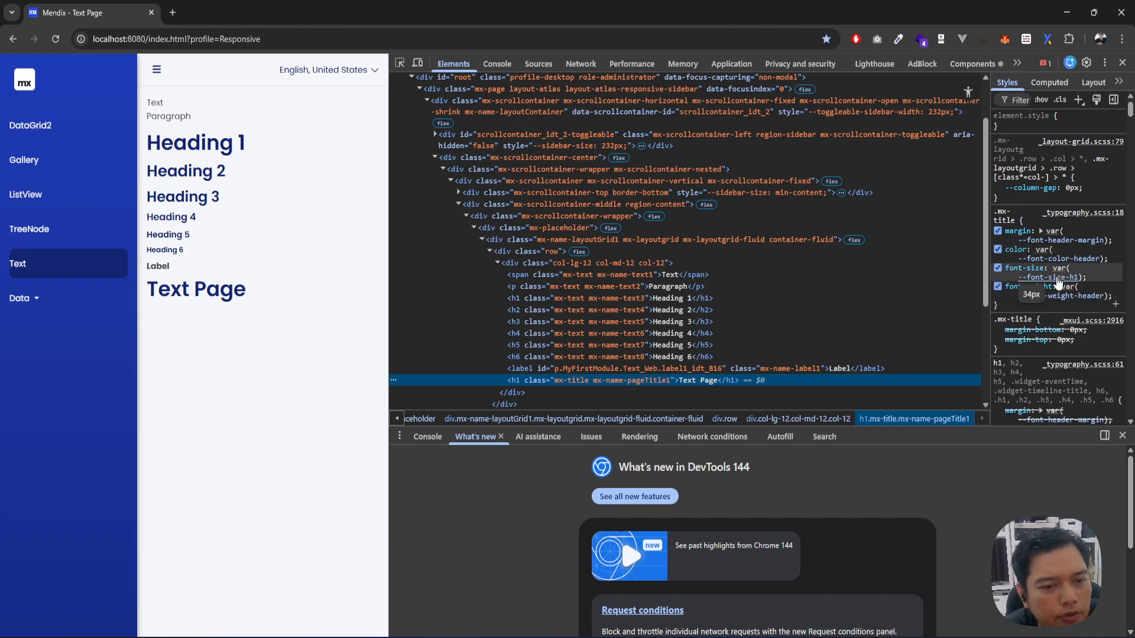
mouse_move(1066, 281)
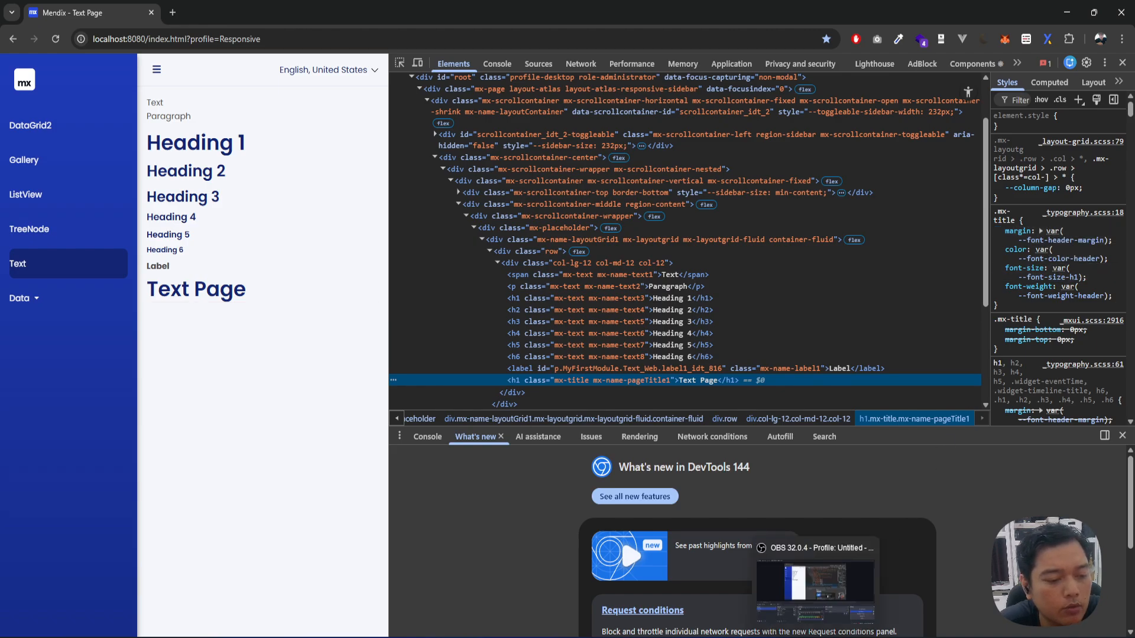
Step: Switch to Mendix Studio Pro and browse the Atlas_Core marketplace module down to its Styling folder
left_click(811, 637)
left_click(22, 172)
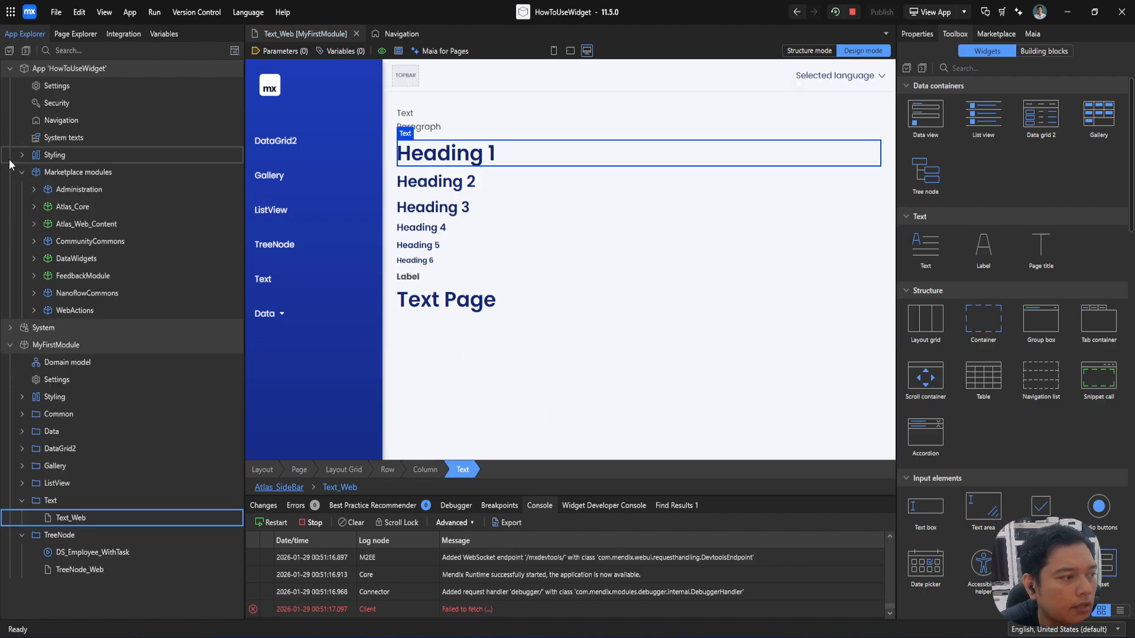
left_click(33, 206)
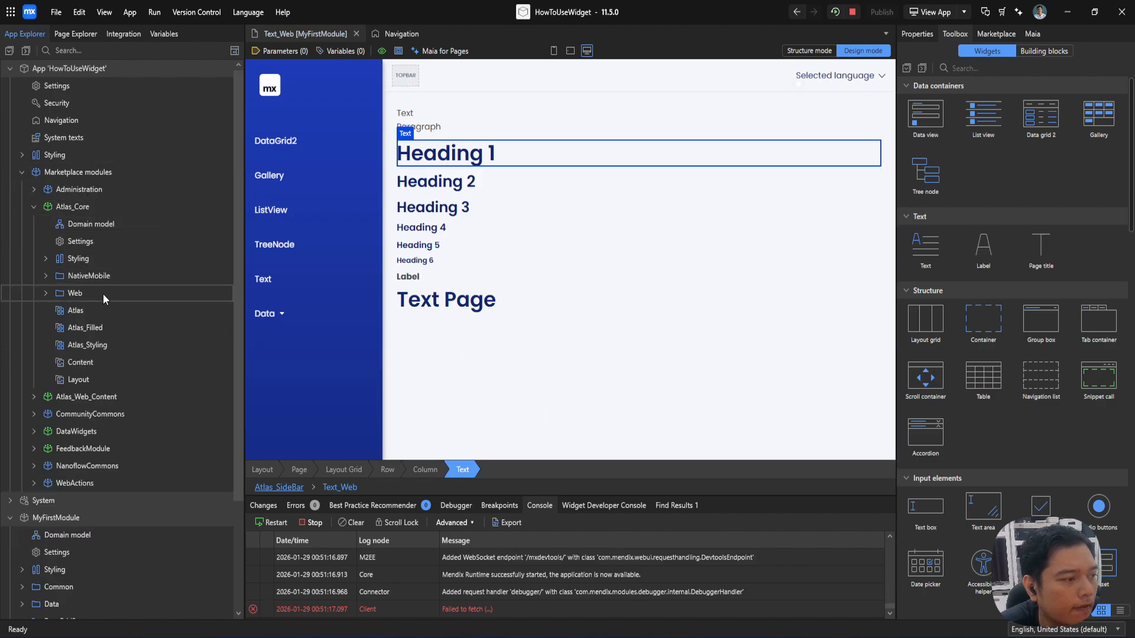
left_click(47, 290)
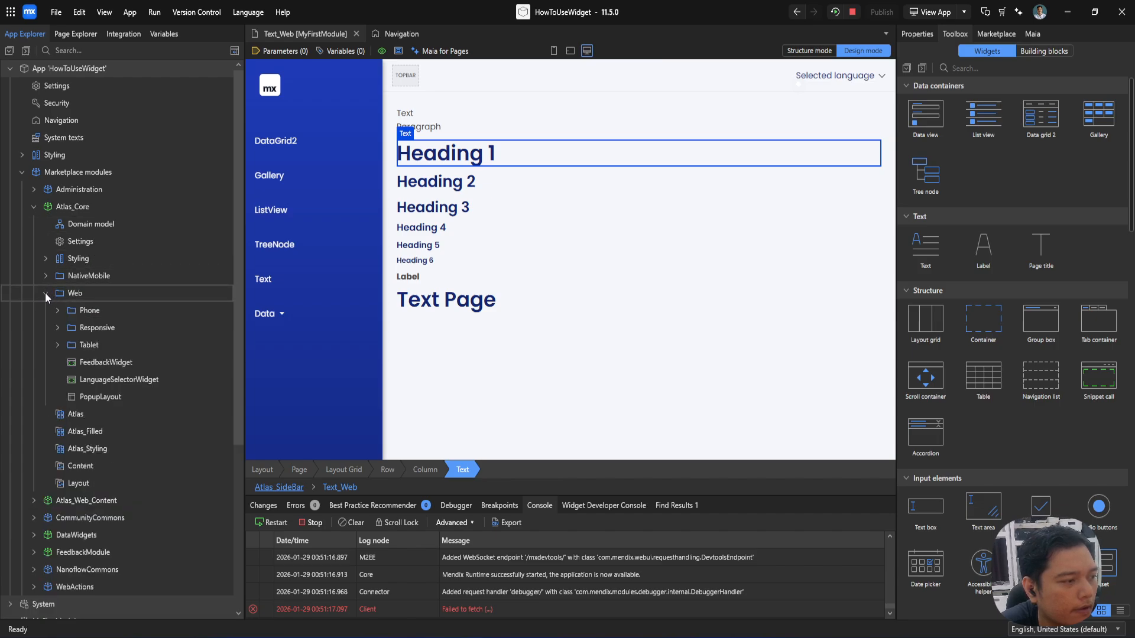
left_click(45, 292)
left_click(44, 278)
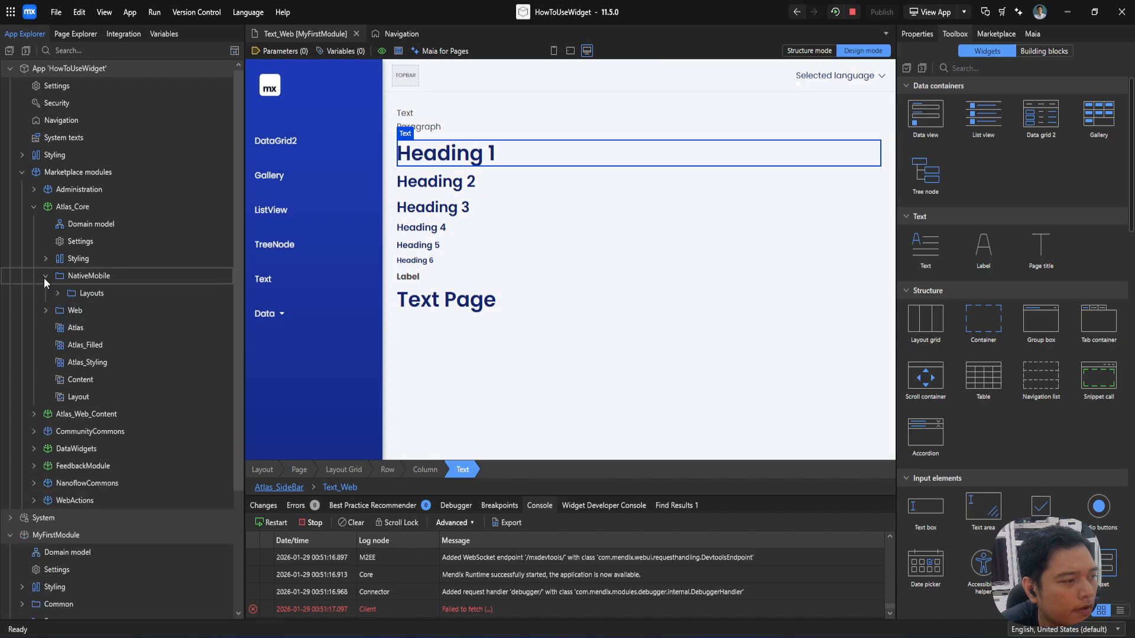
left_click(44, 278)
double_click(72, 237)
left_click(730, 236)
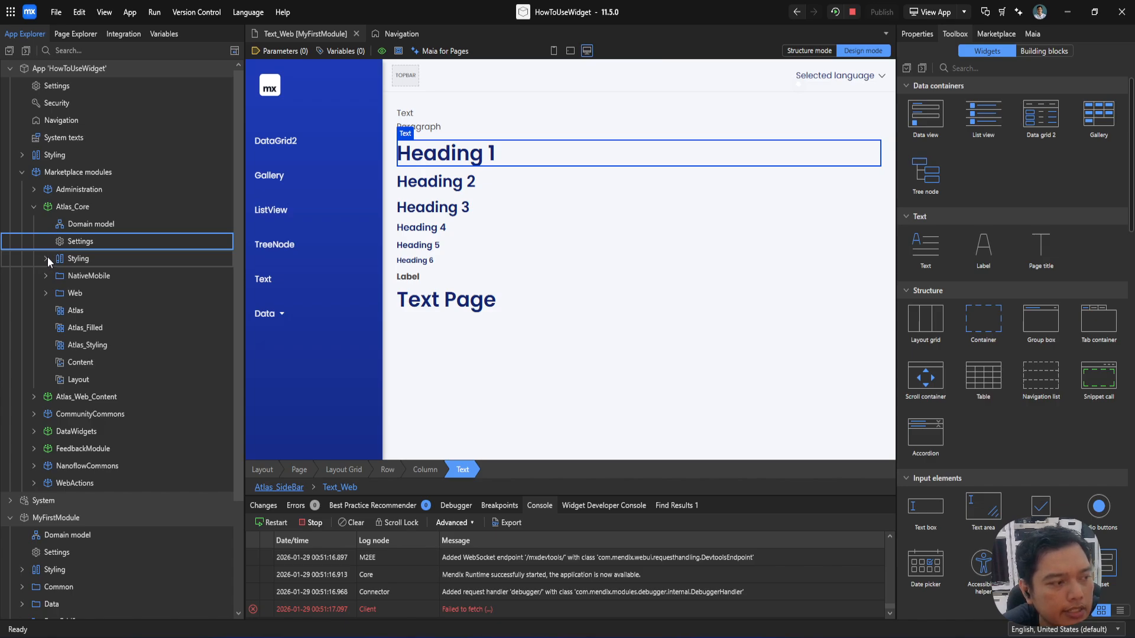
left_click(47, 258)
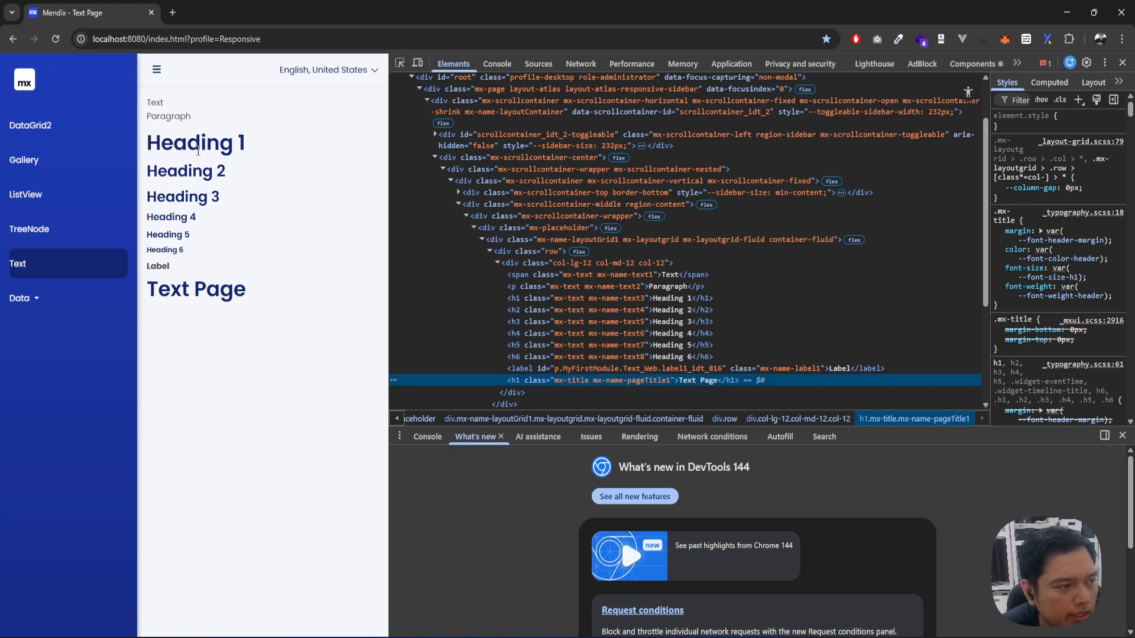
Step: Inspect the Heading 1 element in the browser to find its source stylesheet, and return to Mendix Studio Pro
right_click(197, 144)
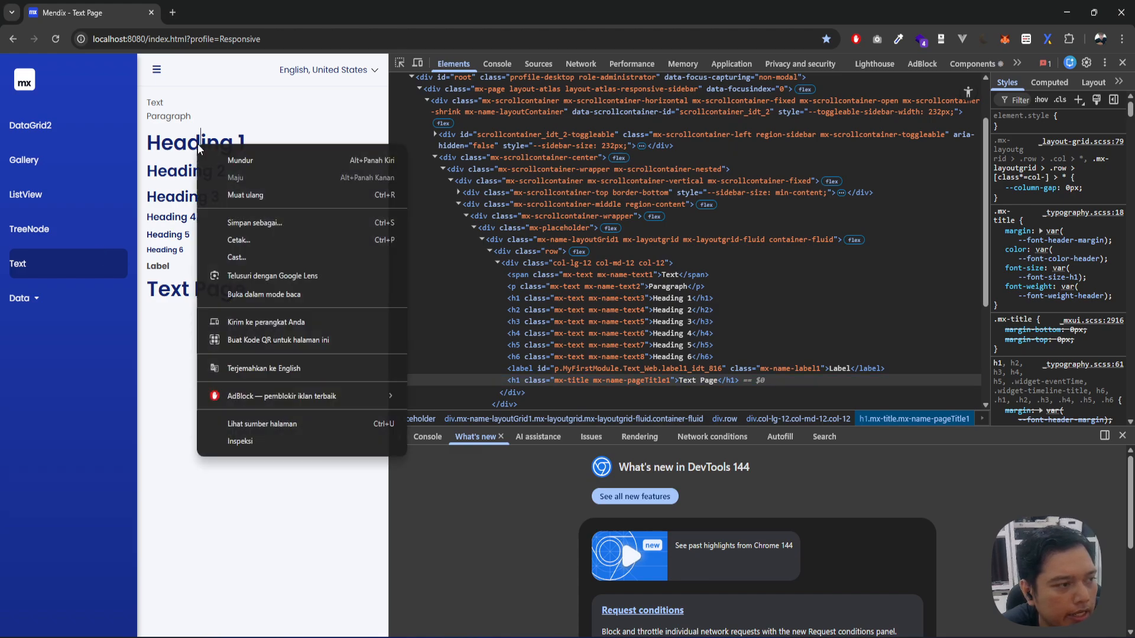
left_click(239, 437)
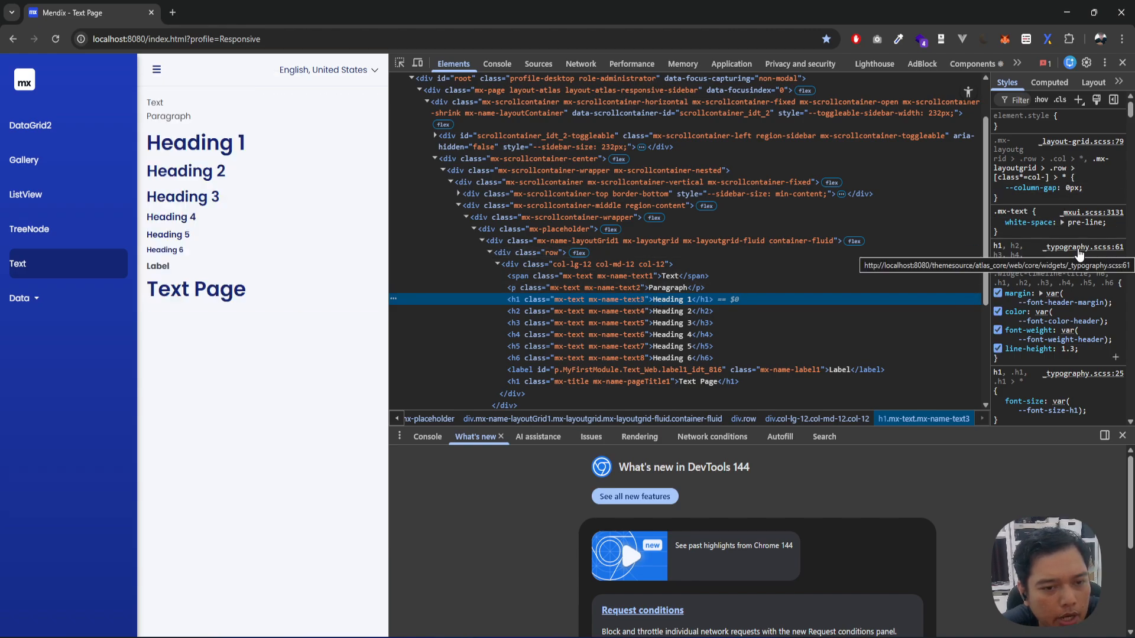
key("alt+Tab")
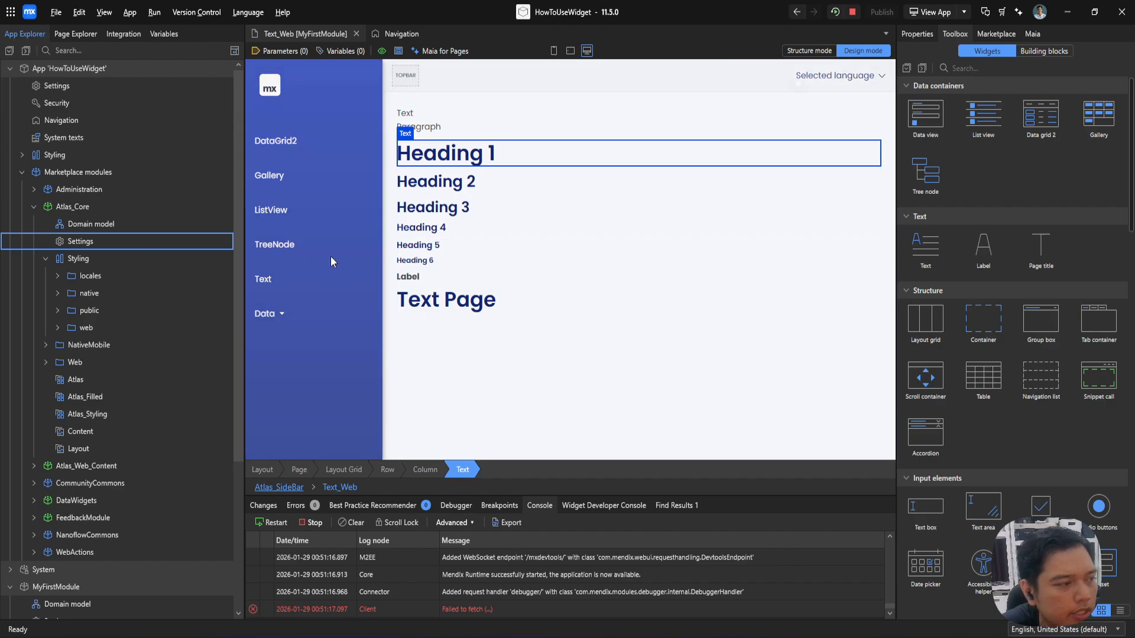
Step: Open the _typography.scss file from Atlas_Core's Styling/web/core/widgets folder
left_click(33, 207)
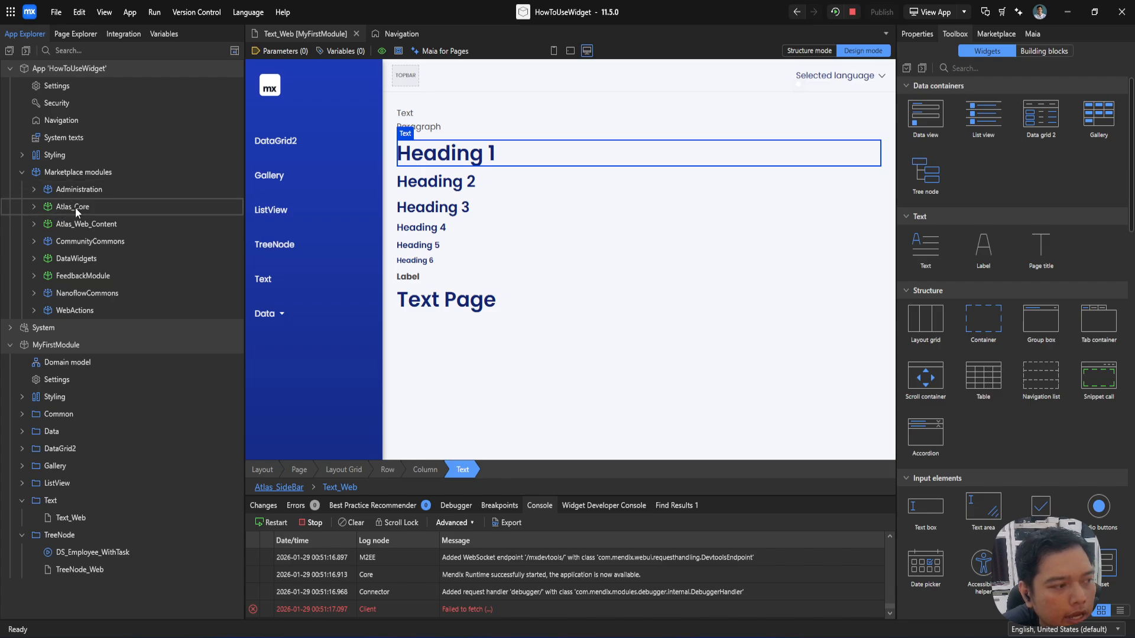
left_click(34, 206)
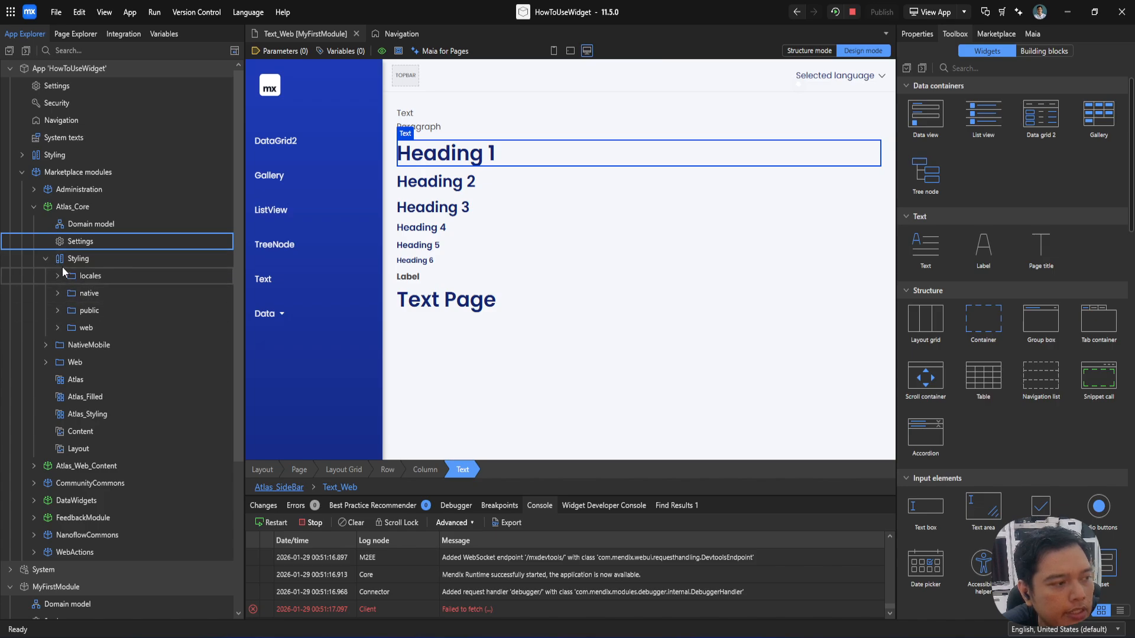
left_click(57, 328)
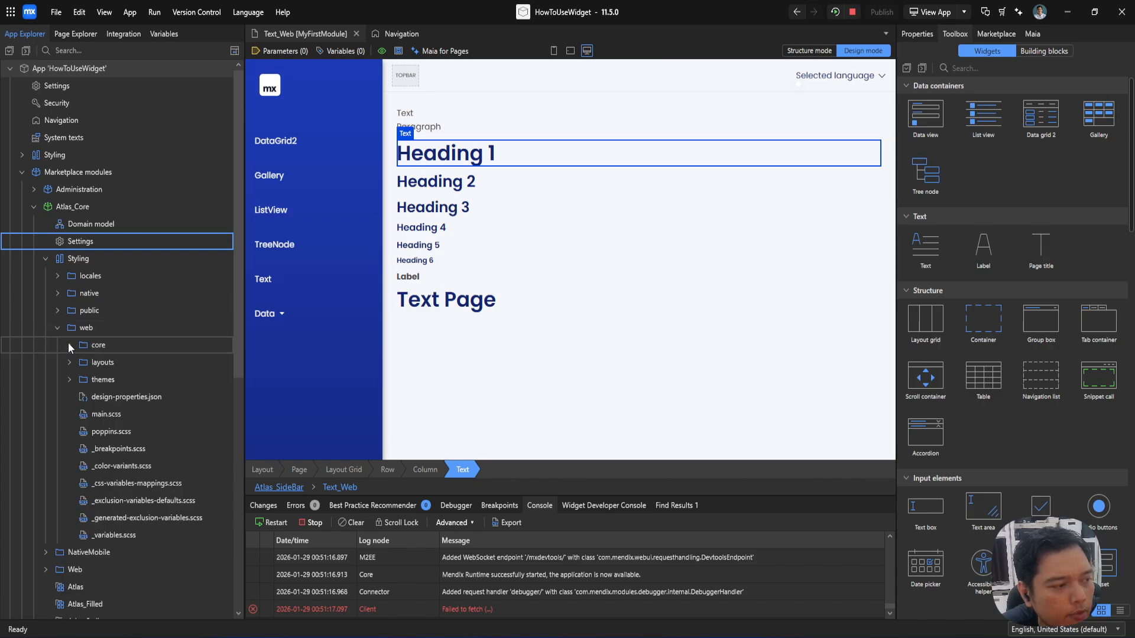
left_click(68, 345)
left_click(82, 396)
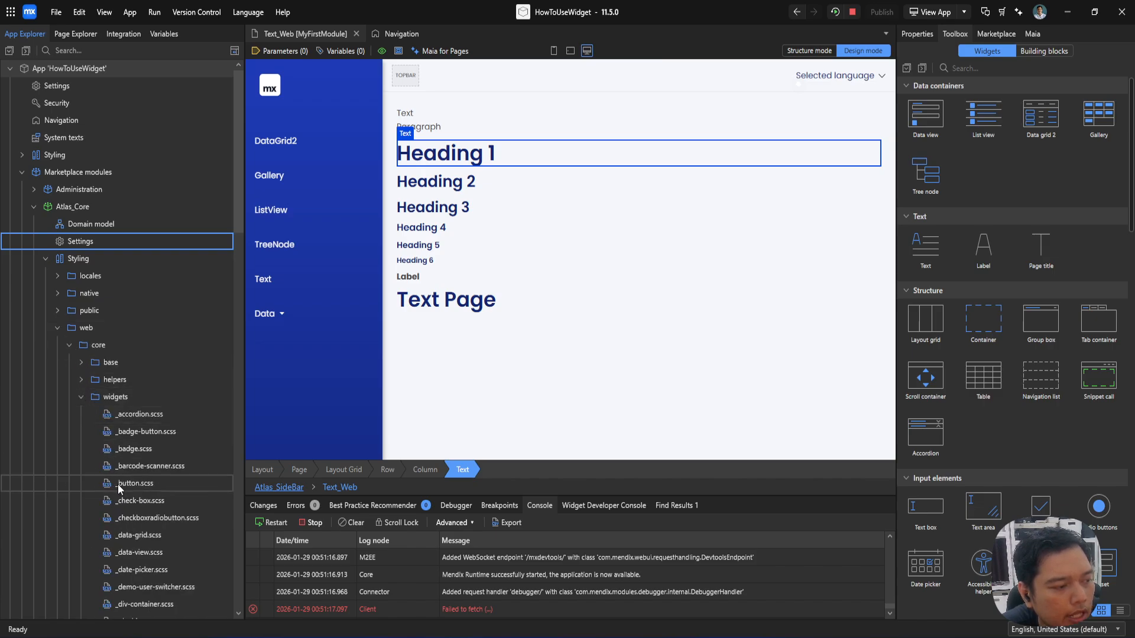
scroll(140, 491, "down", 15)
left_click(134, 434)
double_click(134, 434)
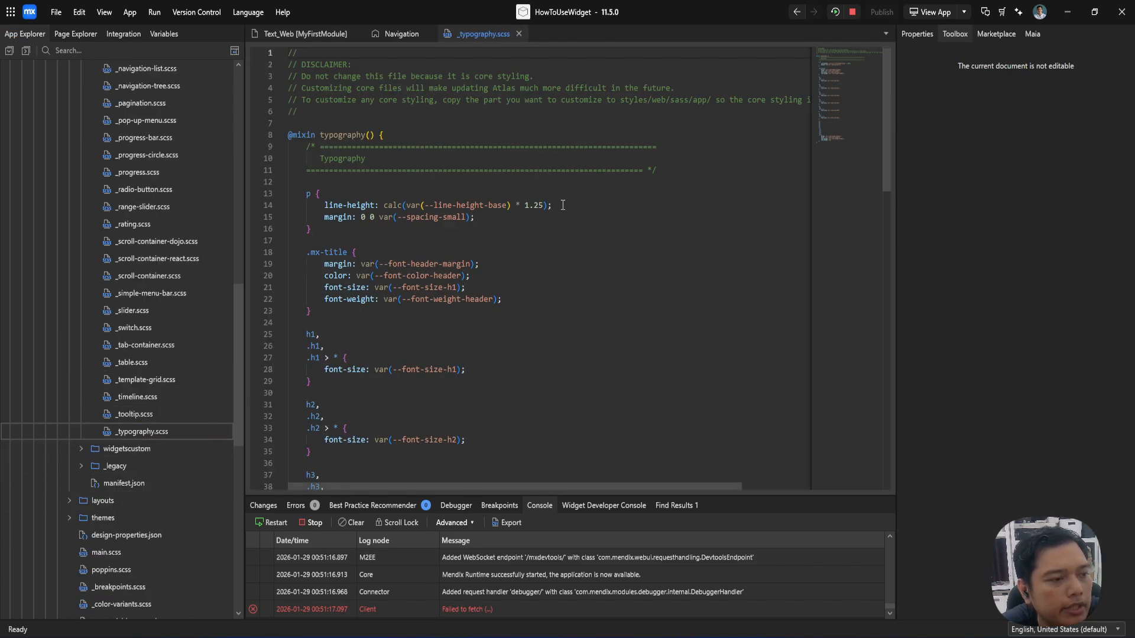
Step: Examine the h1 to h6 element and class selectors in the stylesheet, and the --font-size-h1 variable in the h1 rule
scroll(550, 207, "down", 1)
scroll(412, 193, "up", 1)
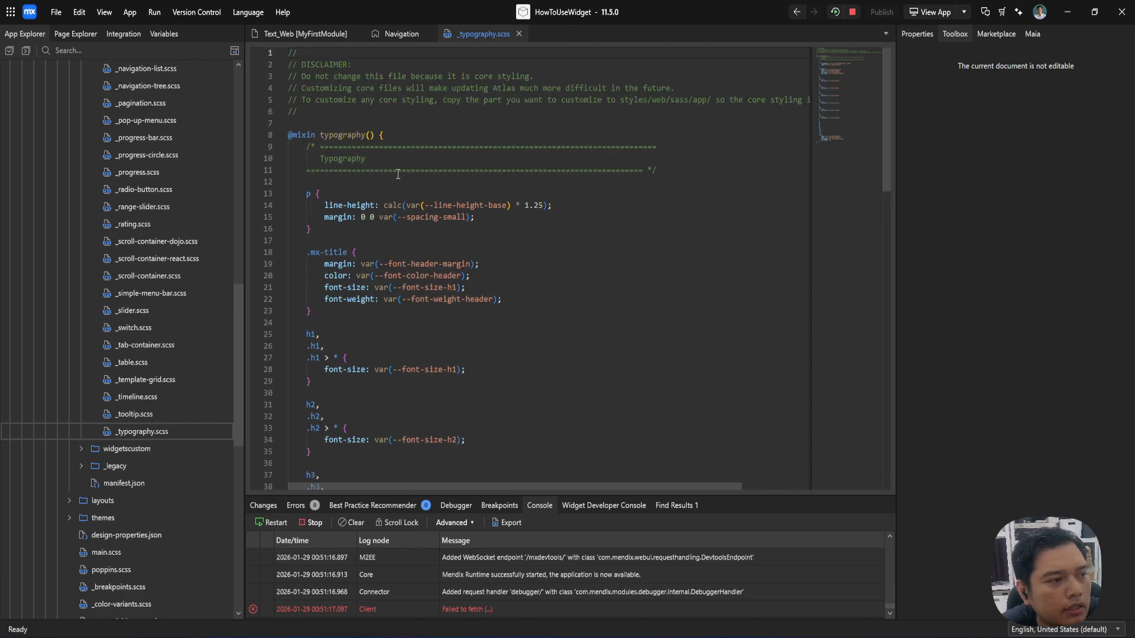
scroll(398, 173, "down", 15)
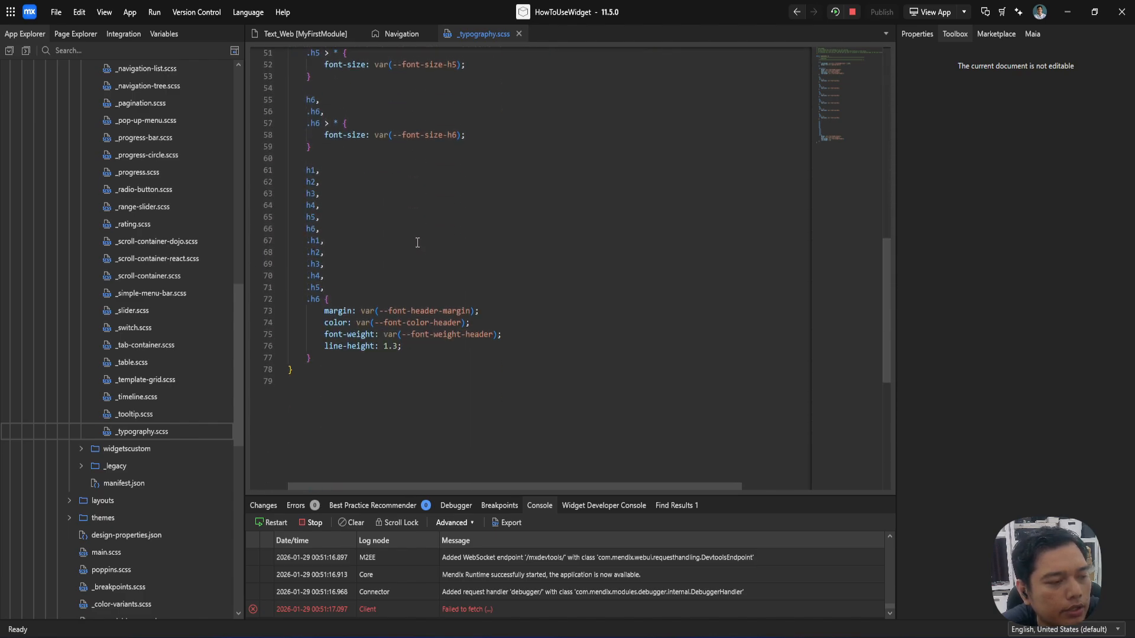
double_click(306, 171)
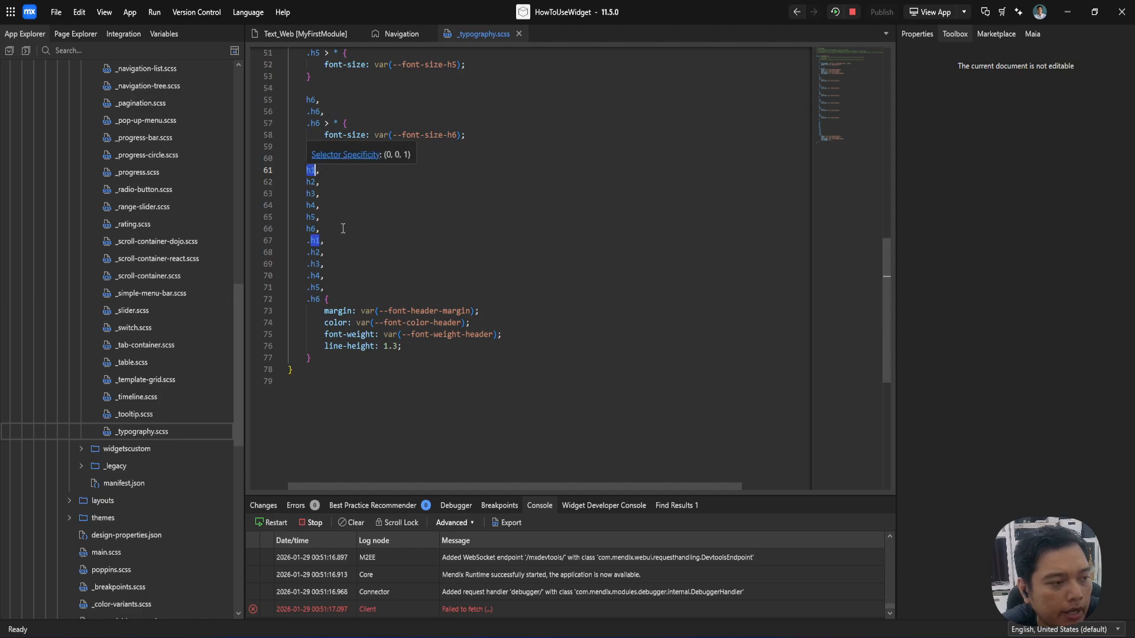
left_click(307, 240)
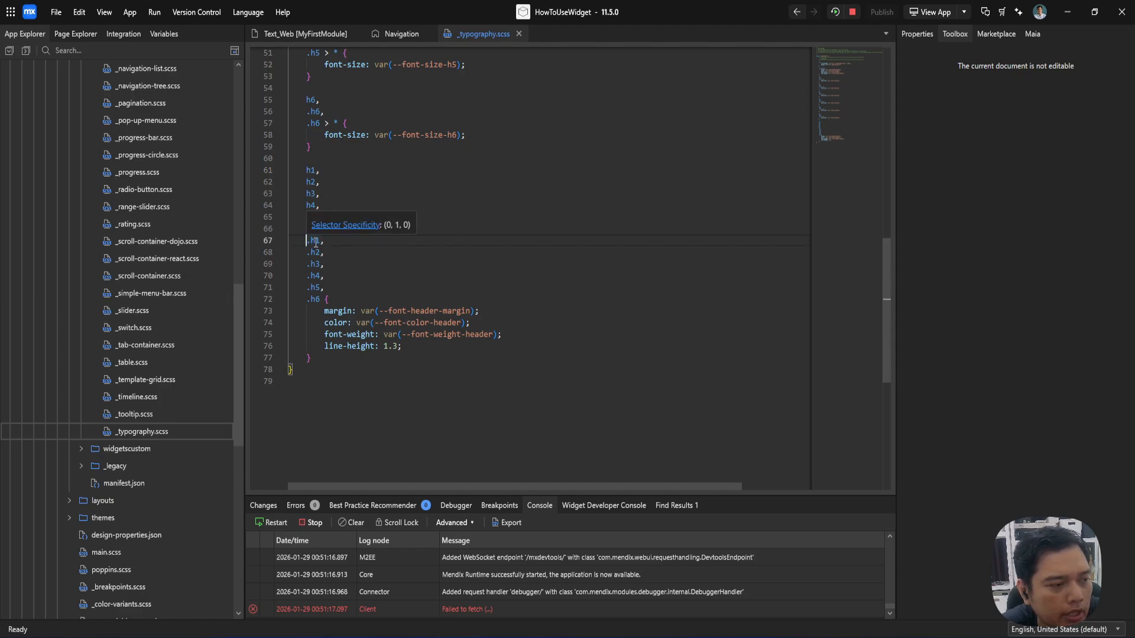
double_click(322, 243)
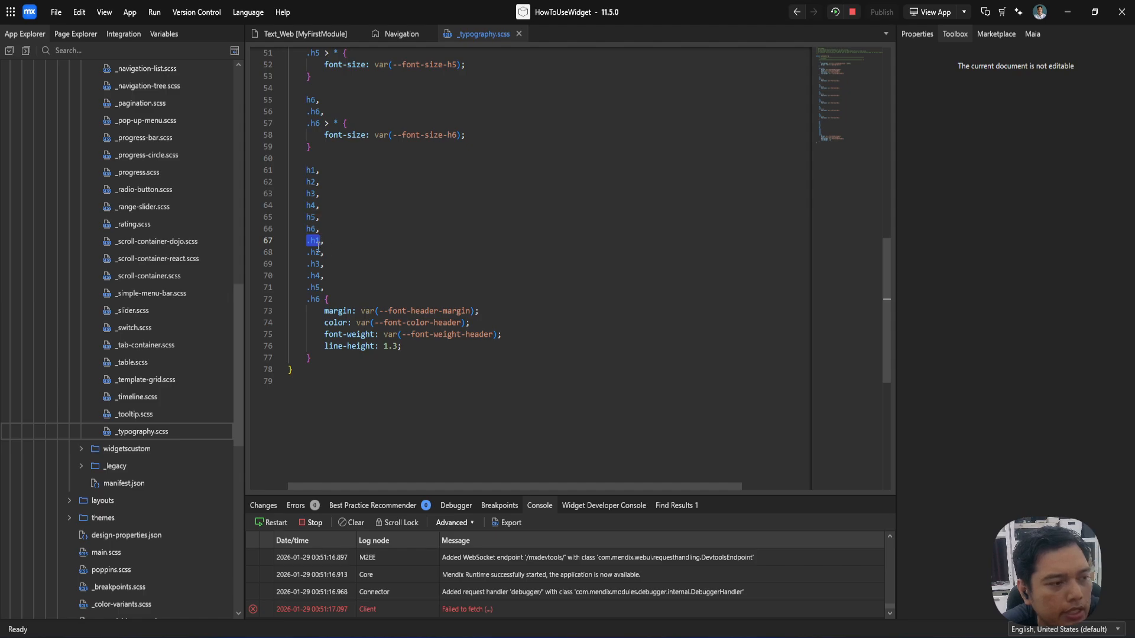
left_click(307, 241)
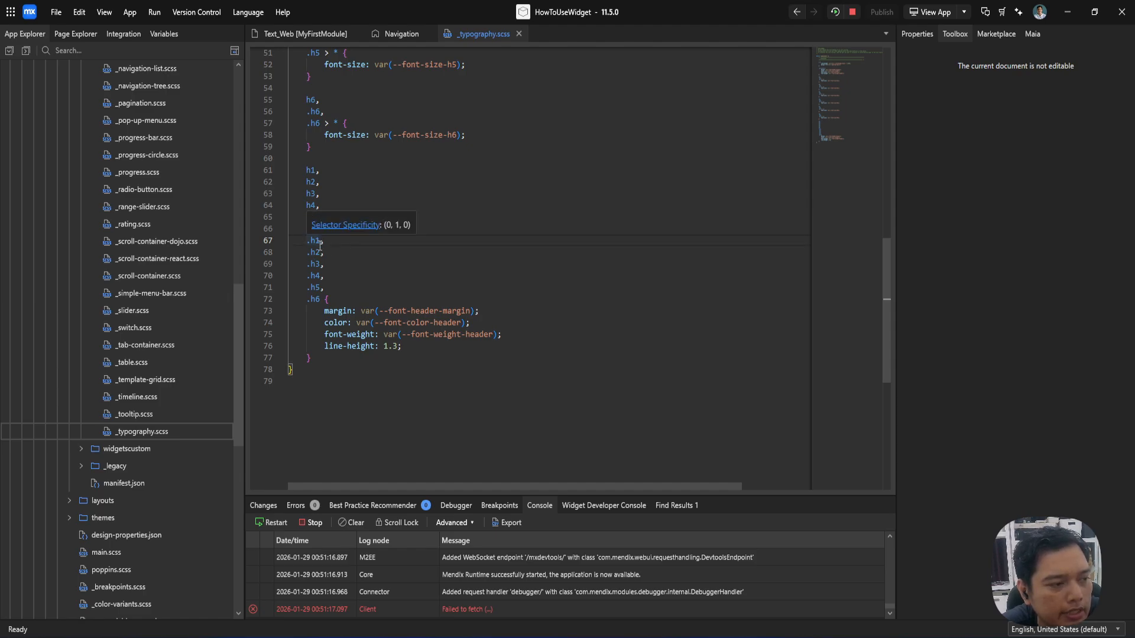
scroll(337, 309, "up", 14)
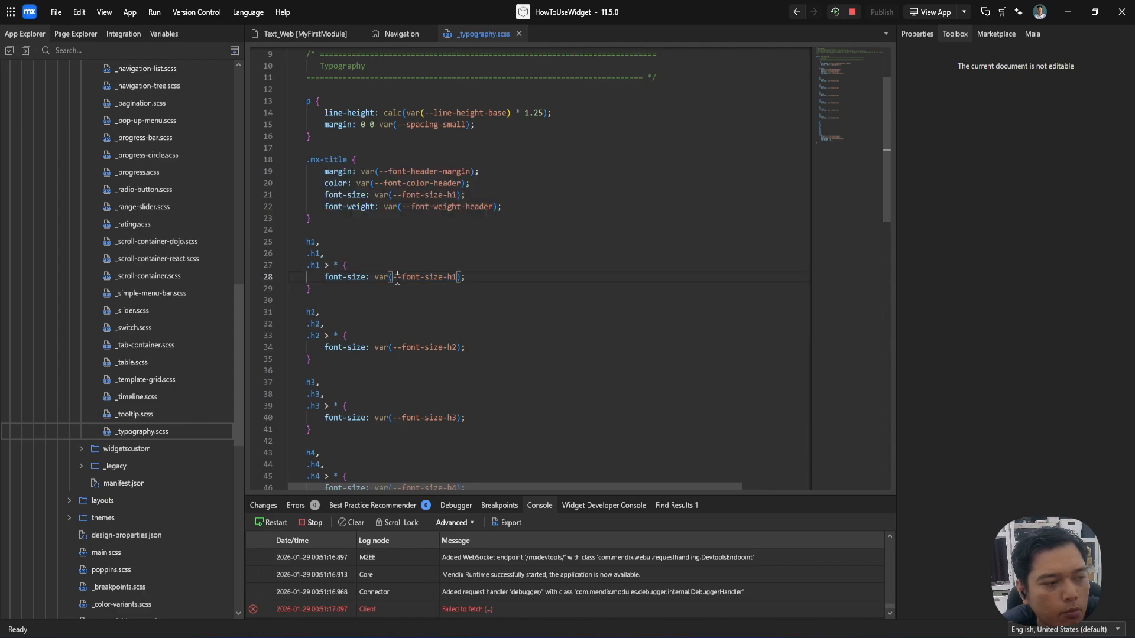
left_click_drag(393, 278, 459, 281)
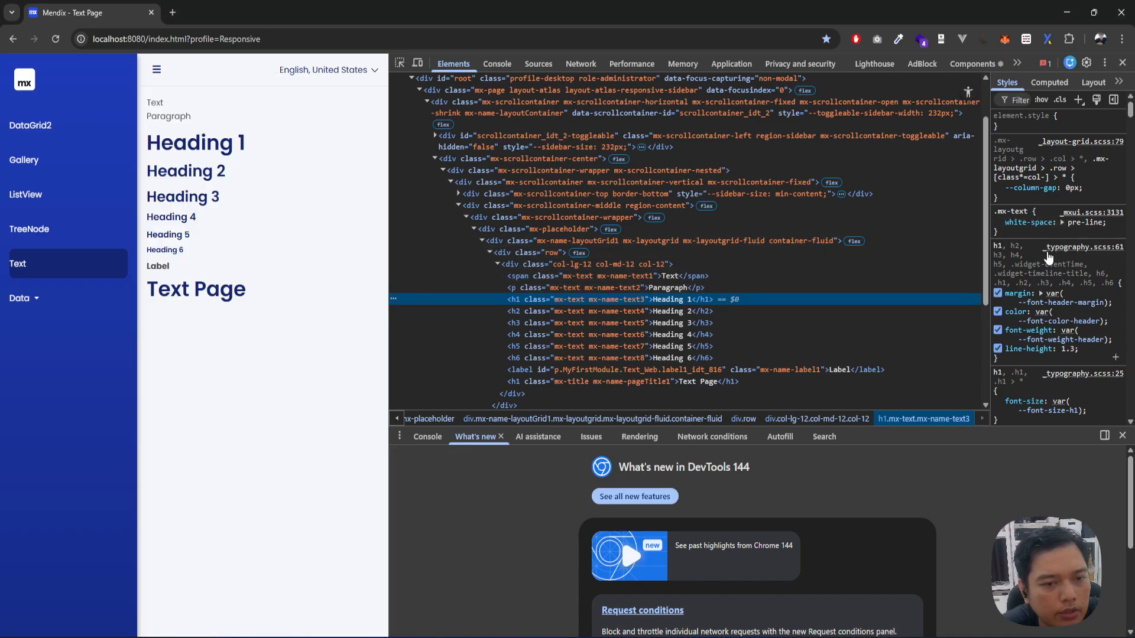
Step: In the browser, follow Heading 1's --font-size-h1 variable to its definition and set its value to 64px
scroll(1064, 296, "down", 5)
scroll(1070, 308, "up", 5)
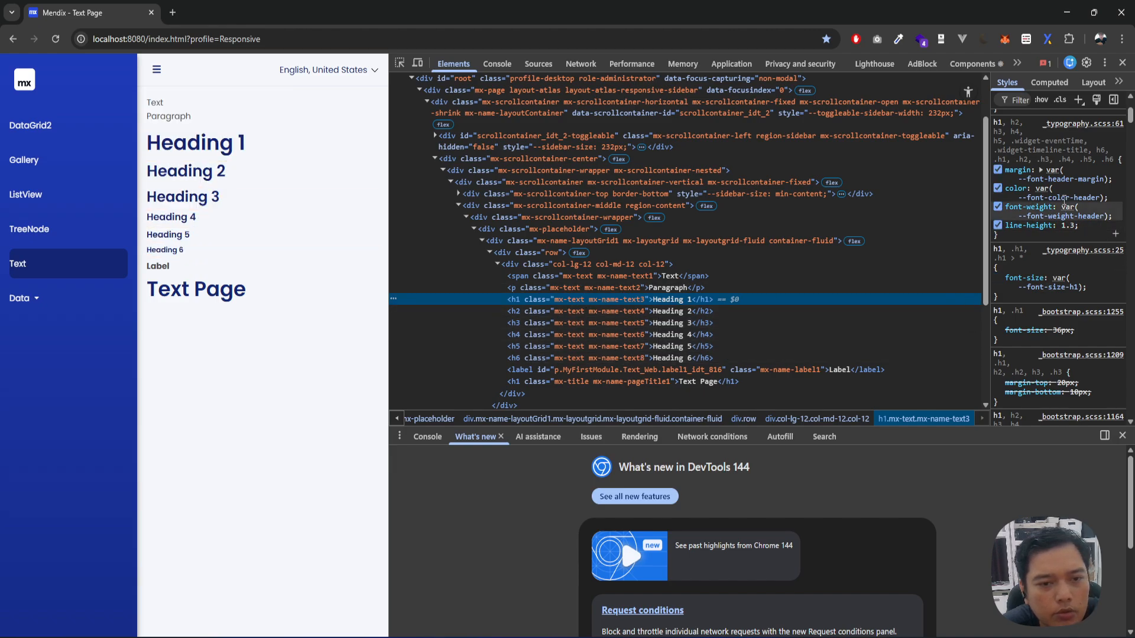
mouse_move(1077, 220)
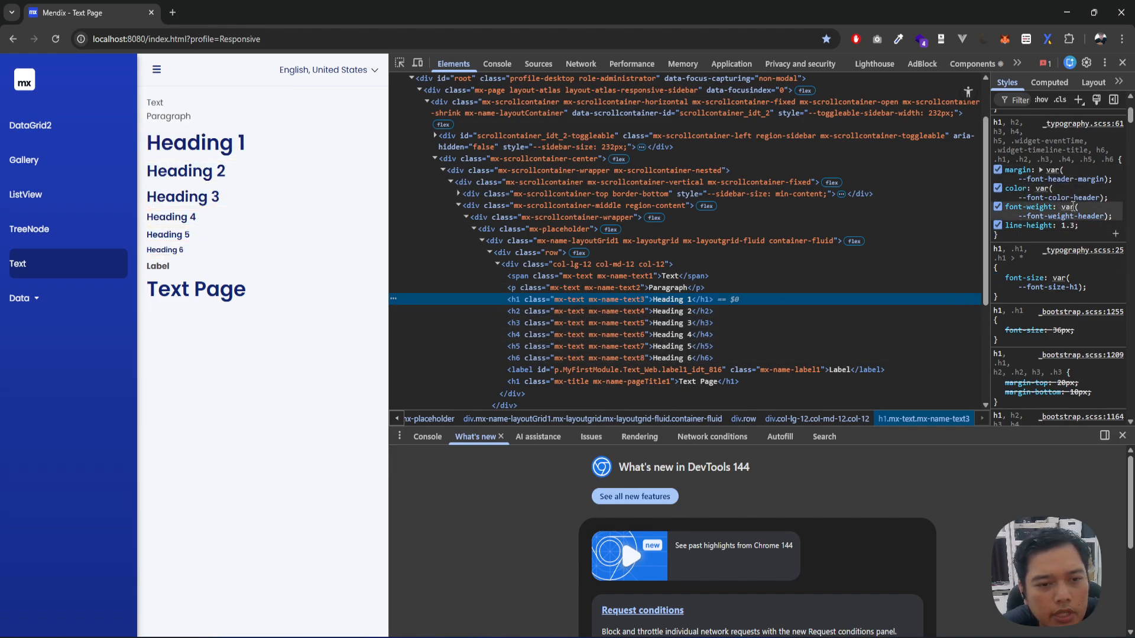
left_click(1063, 288)
left_click(1081, 259)
key("Up")
key("Up")
key("Up")
key("Up")
key("Up")
key("Up")
key("Up")
key("Up")
key("Up")
key("Up")
key("Up")
key("Up")
key("Up")
key("Up")
key("Up")
key("Up")
key("Up")
key("Up")
key("Up")
key("Up")
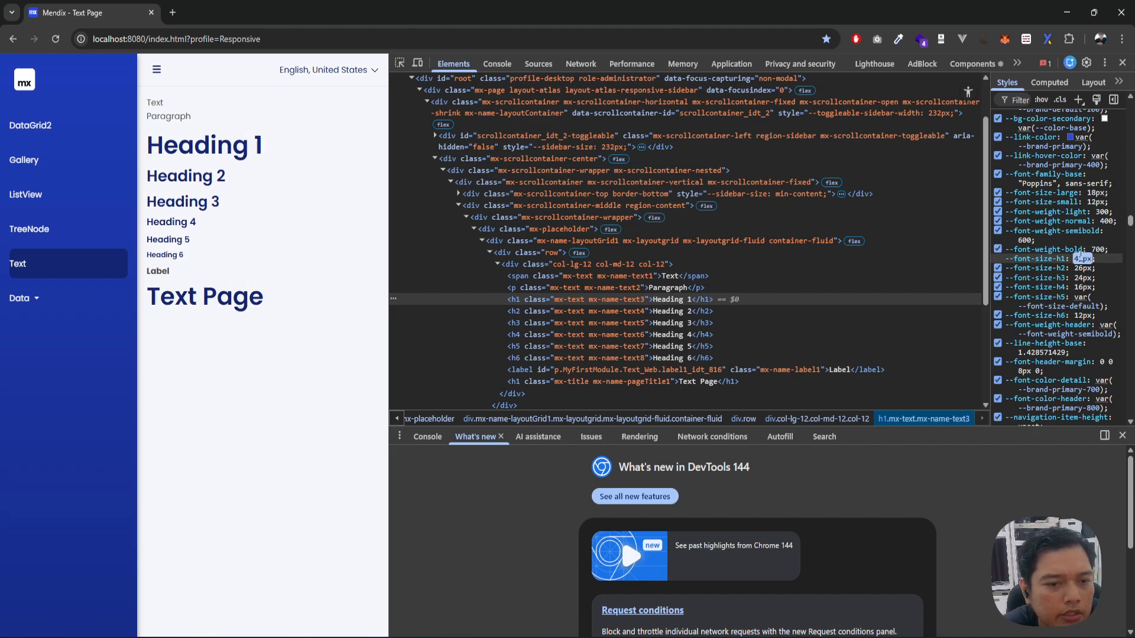
key("Up")
key("Up")
key("Up")
key("Up")
key("Up")
key("Up")
key("Up")
key("Up")
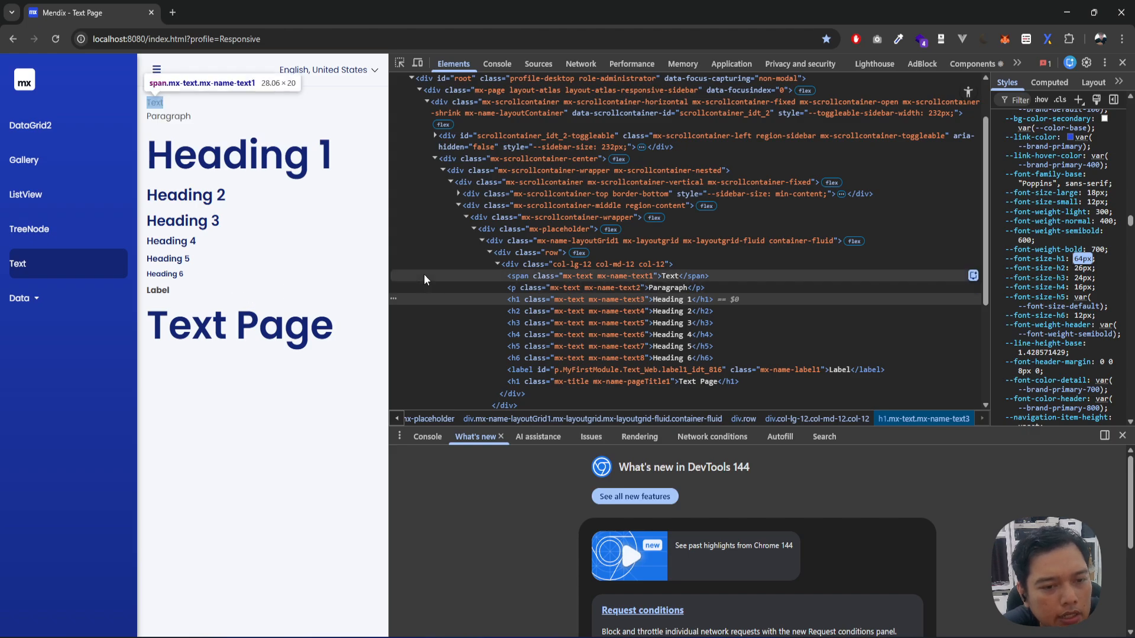
Step: Close the browser's developer tools and return to the Text_Web page in Mendix Studio Pro
left_click(1124, 63)
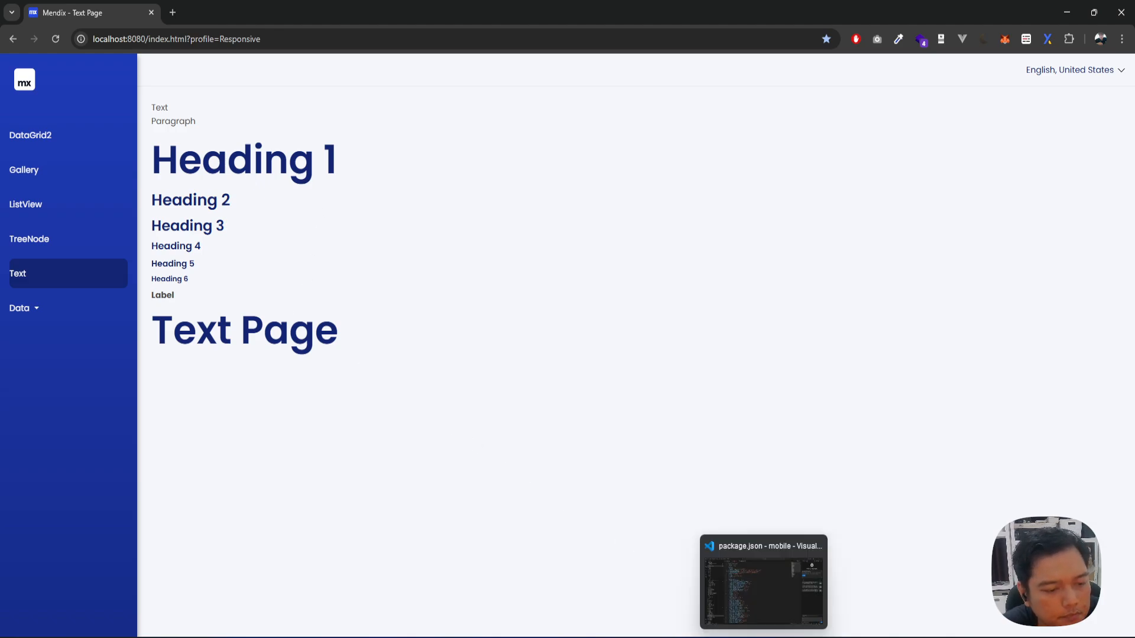
left_click(740, 637)
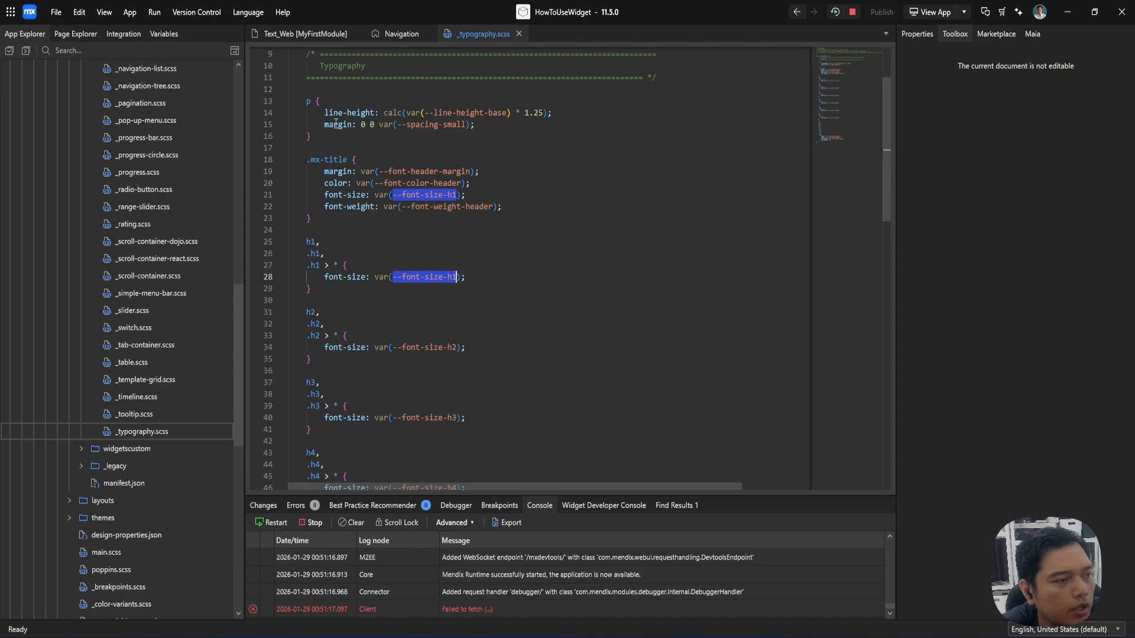
left_click(291, 35)
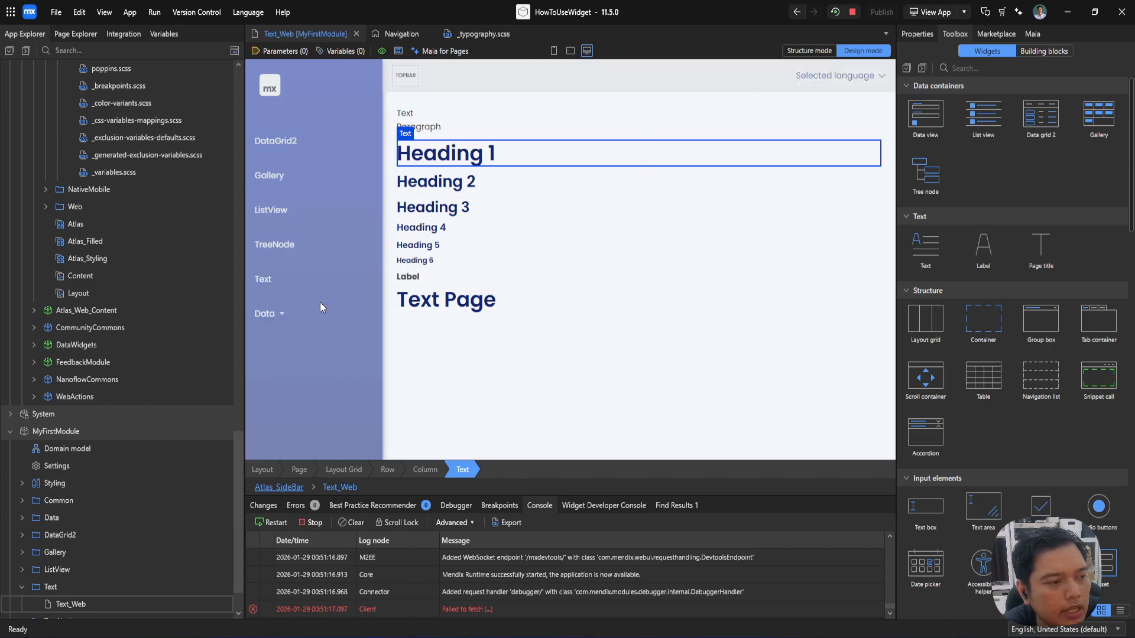
Step: Review the general properties of the Text_Web page, including its title, and close them without changes
left_click(320, 302)
double_click(321, 303)
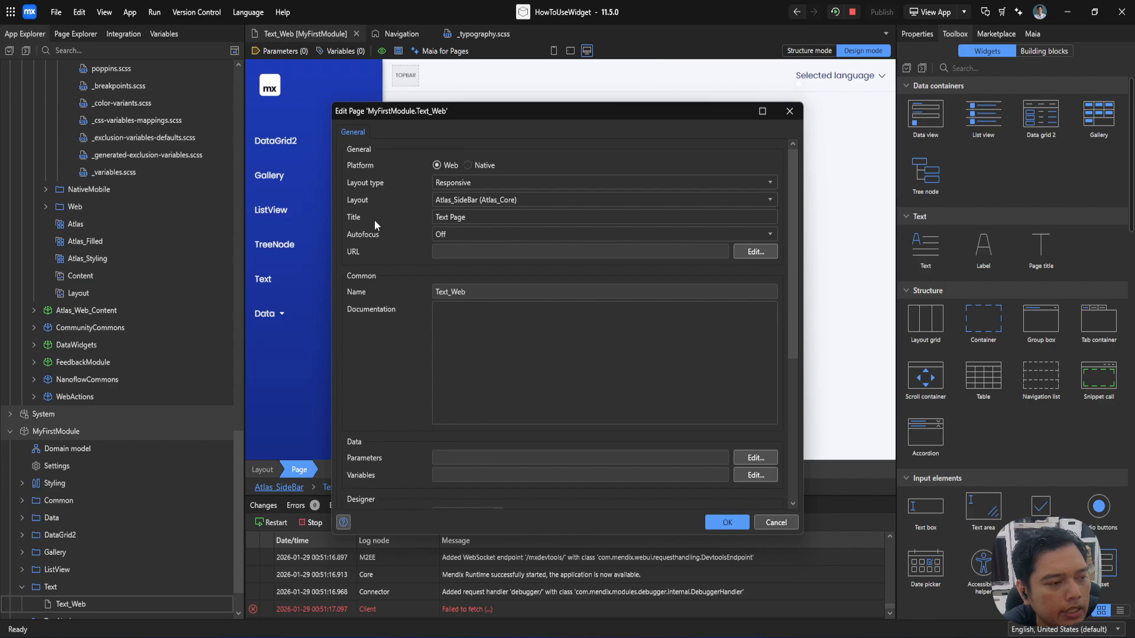
left_click(790, 111)
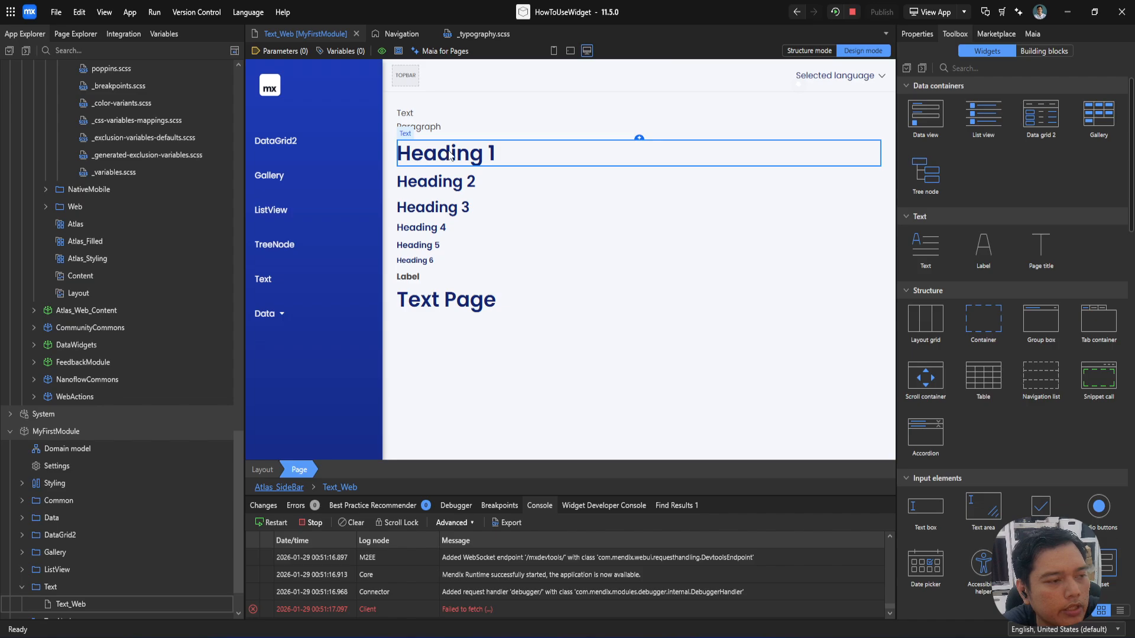
Step: Collapse the entire project tree and expand MyFirstModule with its Common and Data folders
left_click(29, 51)
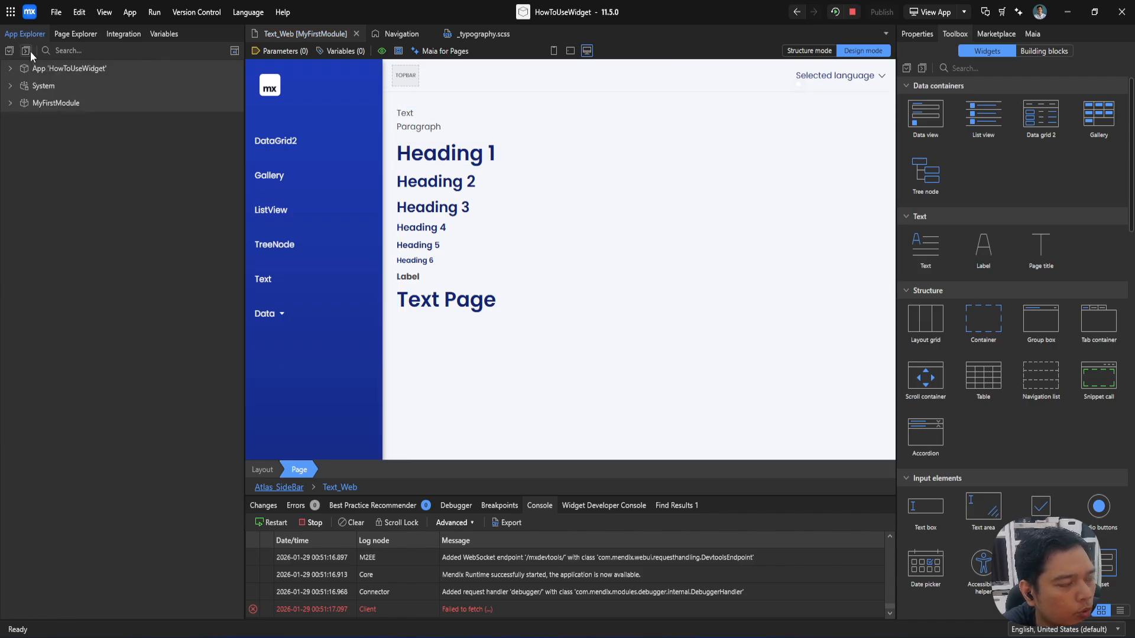
left_click(9, 104)
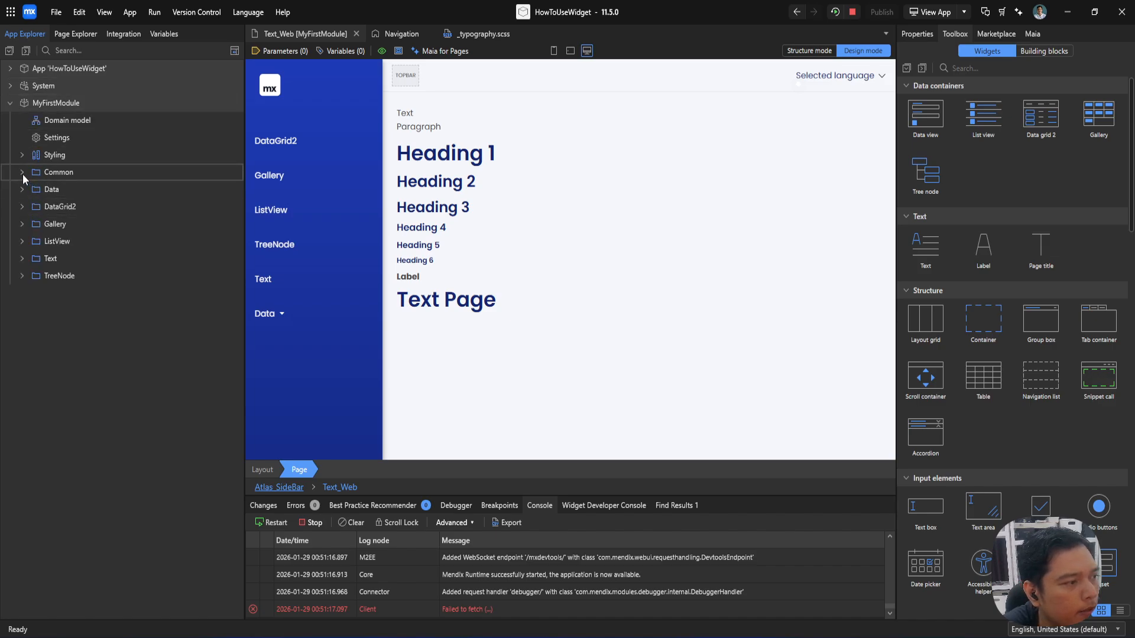
left_click(22, 174)
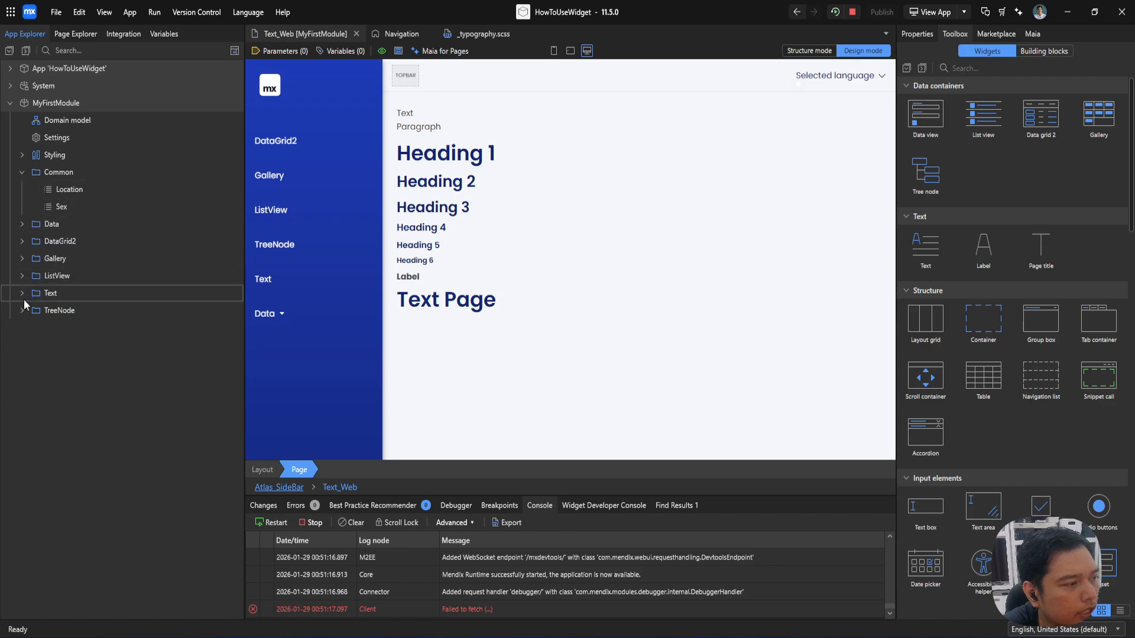
left_click(22, 223)
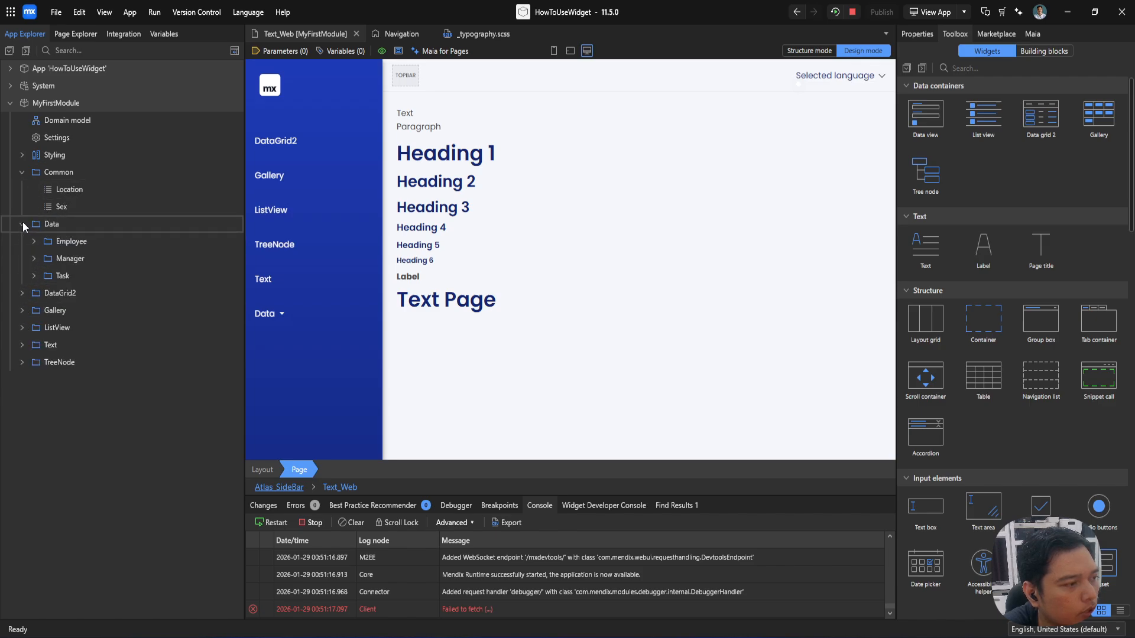
Step: Collapse the Data folder and add a folder named Microflow inside MyFirstModule's Common folder
left_click(34, 241)
left_click(33, 240)
left_click(23, 224)
right_click(54, 170)
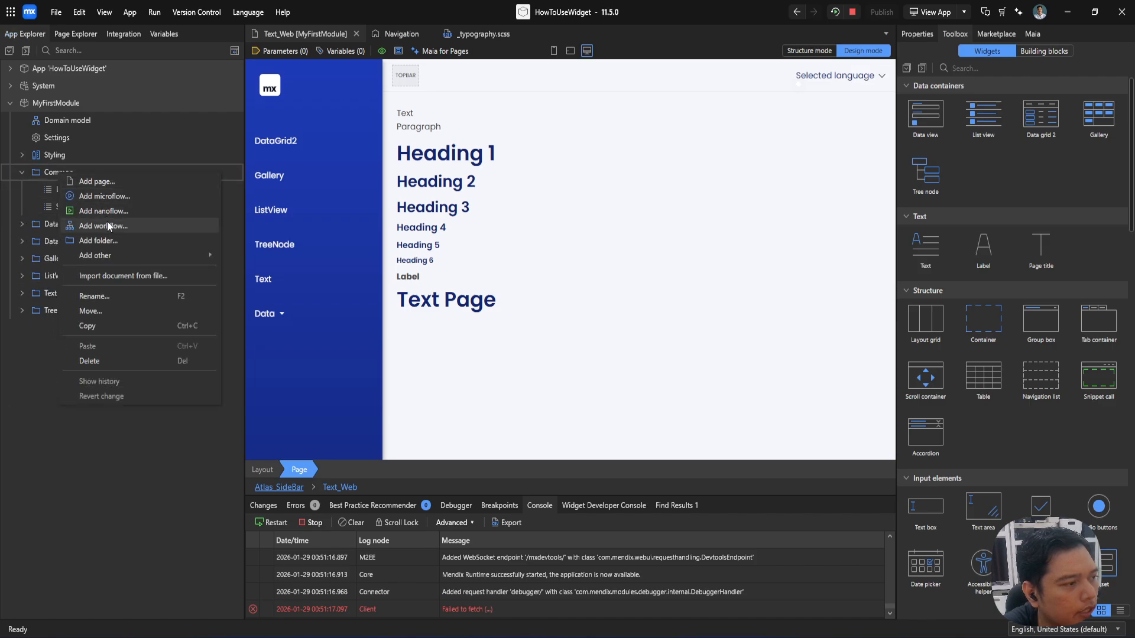
left_click(147, 241)
type("Microflow")
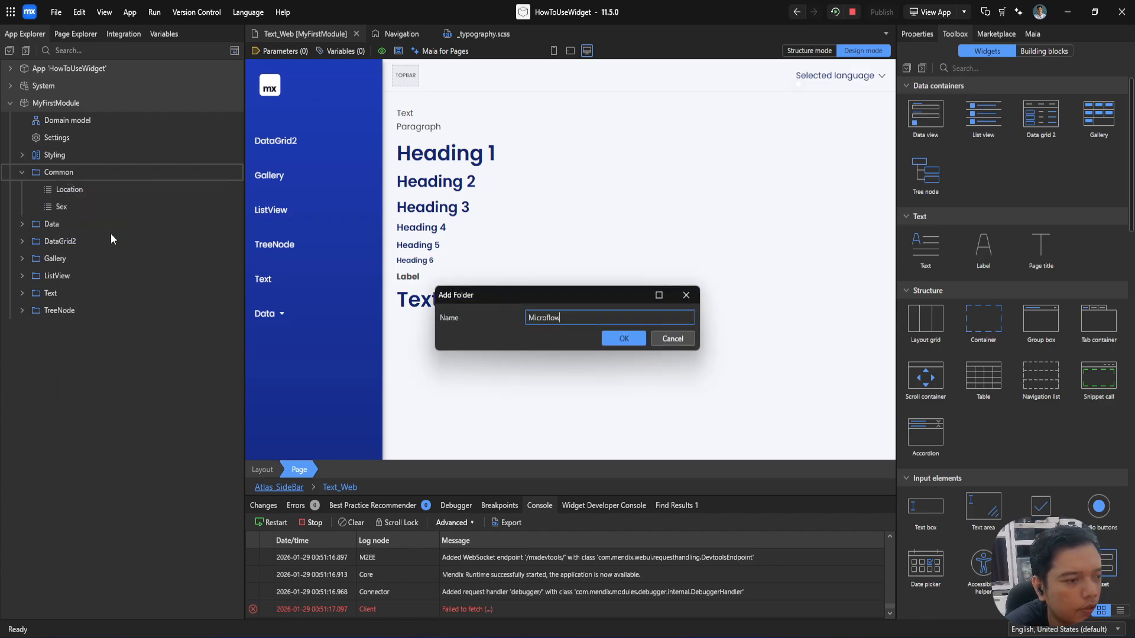
key("Return")
Step: Add a microflow named DS_Employee_GetOne in the Microflow folder
right_click(89, 189)
left_click(119, 214)
type("DS")
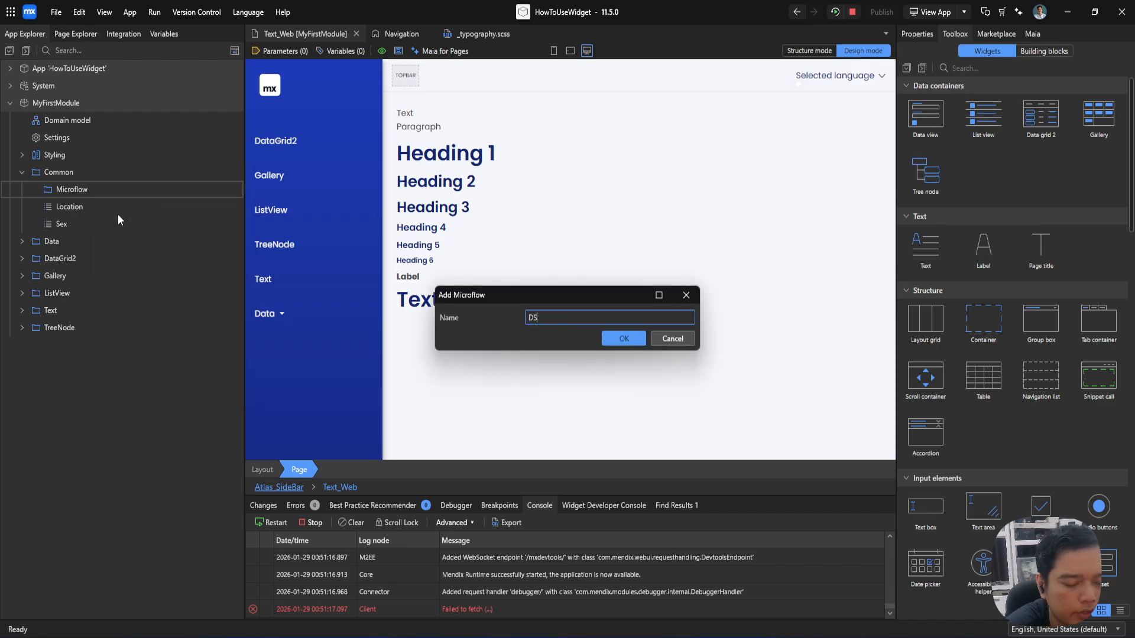
type("_Employee")
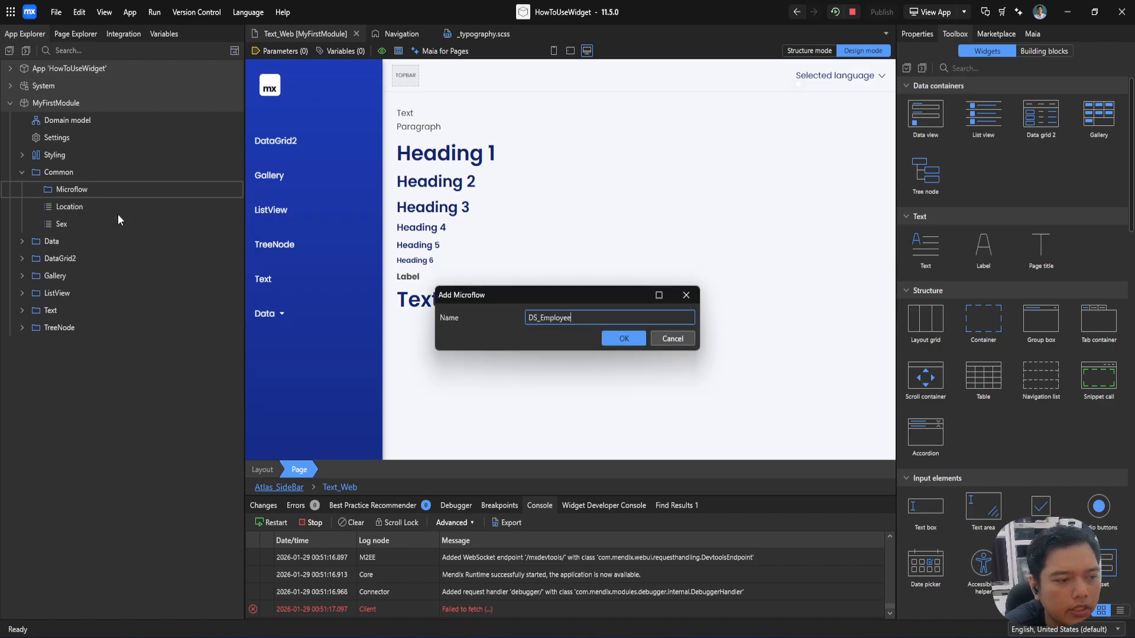
type("_GetOne")
key("Return")
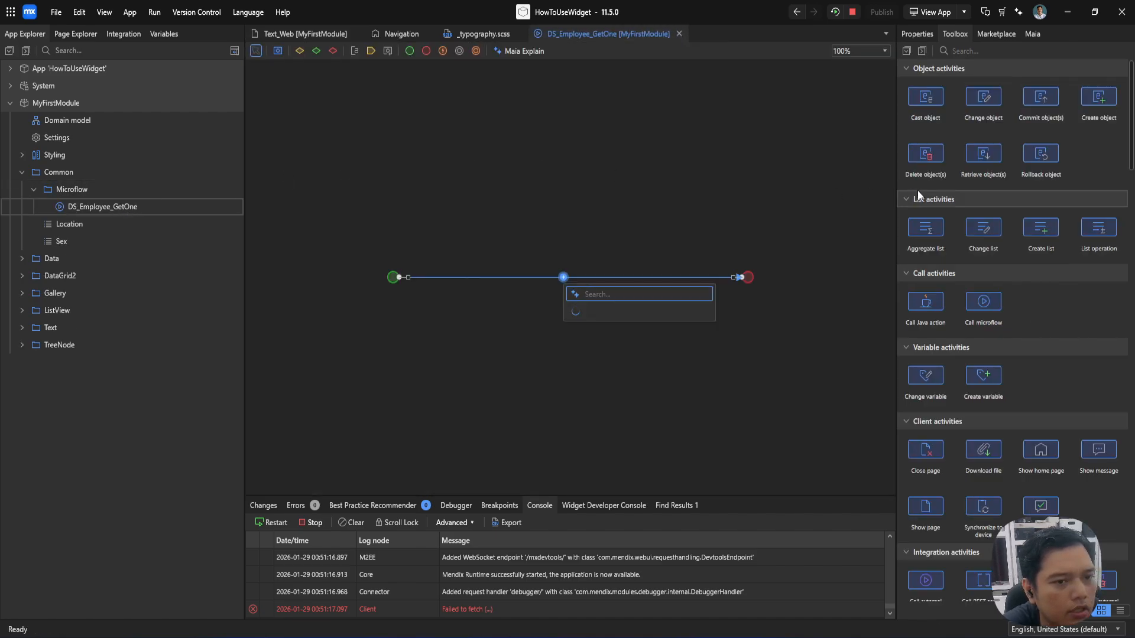
Step: Add a Retrieve activity to the microflow that gets the Employee entity from the database with range First
left_click_drag(982, 155, 563, 275)
double_click(564, 275)
left_click(523, 281)
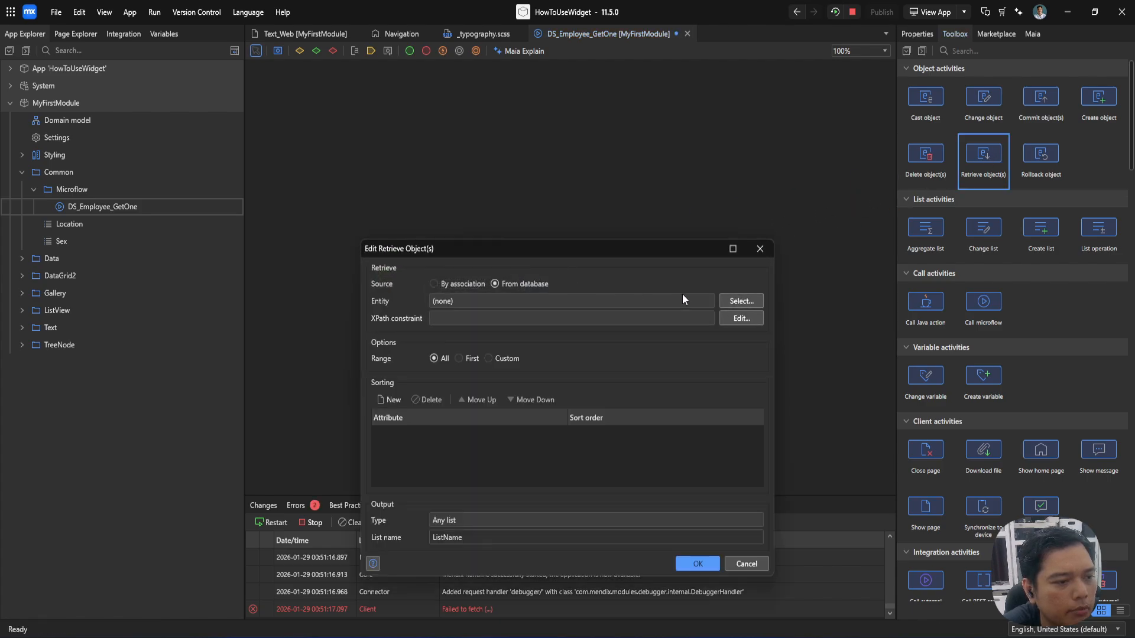
left_click(736, 302)
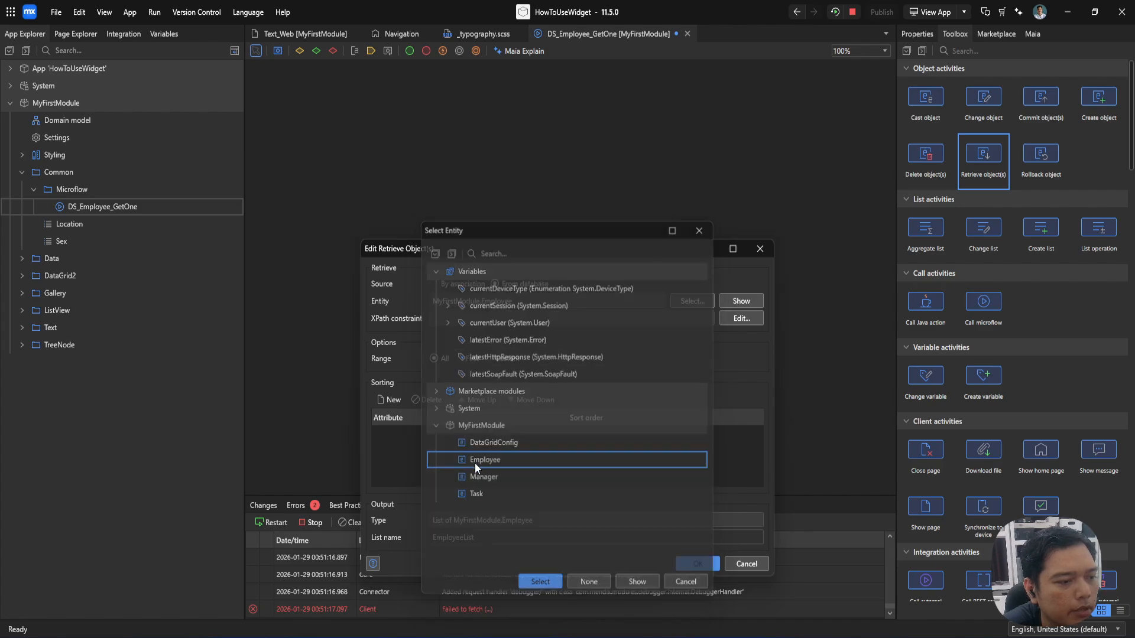
double_click(474, 463)
left_click(468, 358)
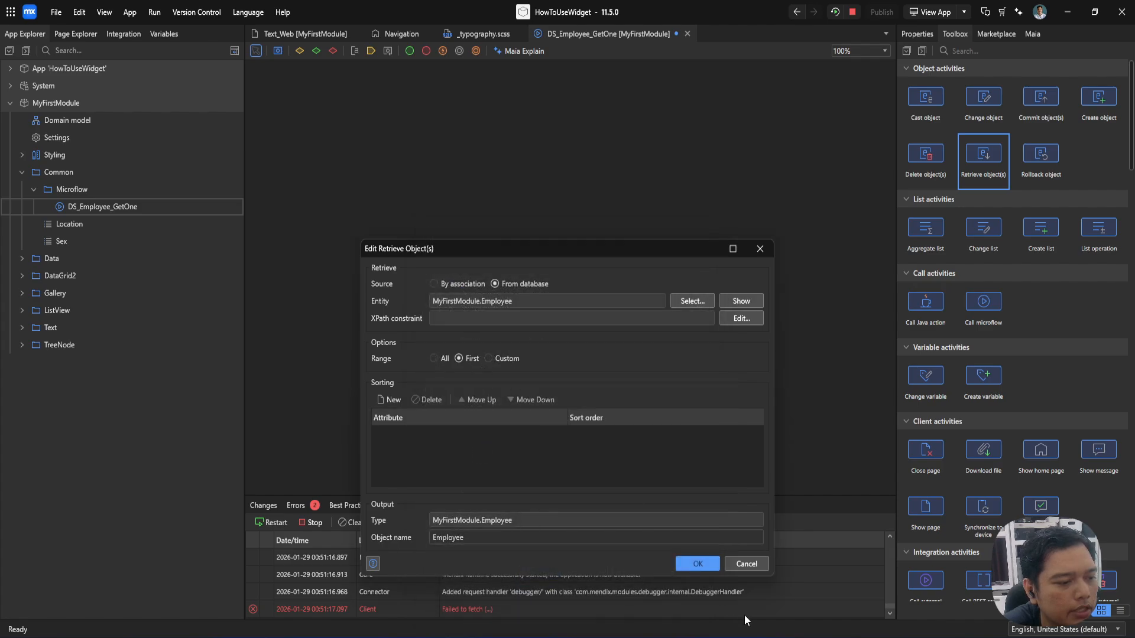
left_click(707, 569)
Step: Set $Employee as the microflow's return value, then save and close DS_Employee_GetOne
right_click(568, 285)
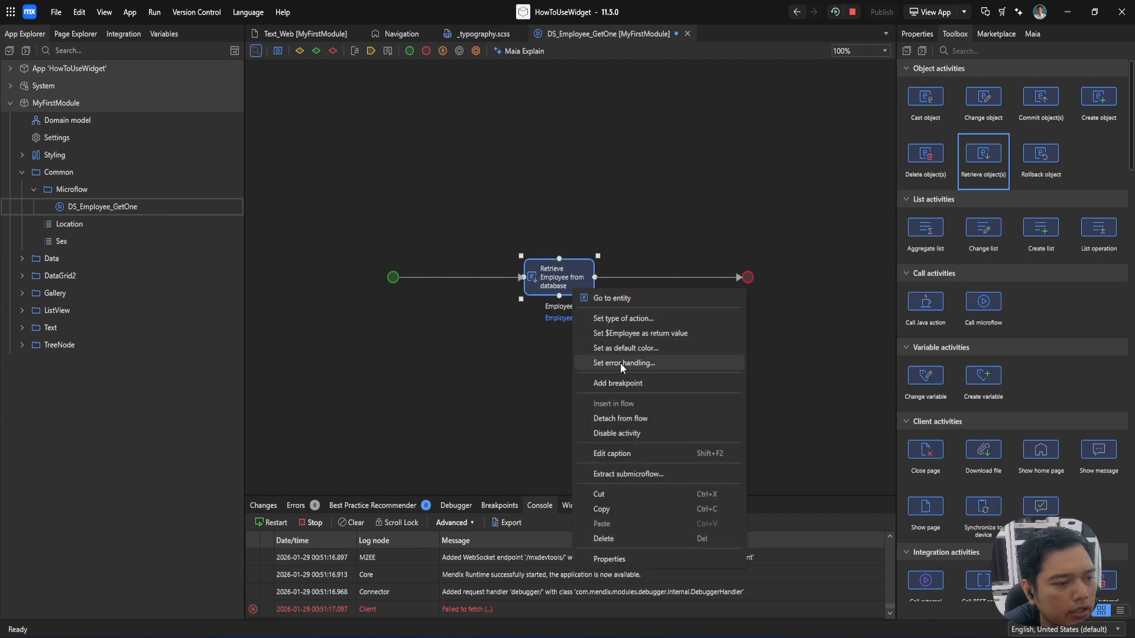
key("ctrl+s")
key("ctrl+w")
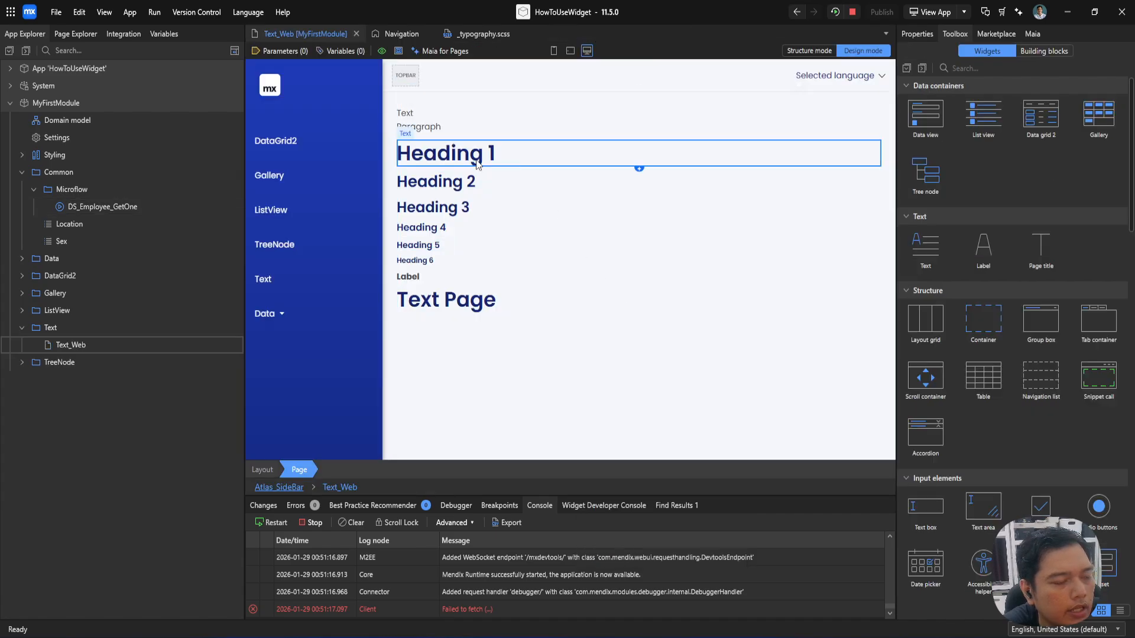
Step: Add a data view to the Text_Web page's column and move all text, label and page title widgets into its main area
left_click(434, 184)
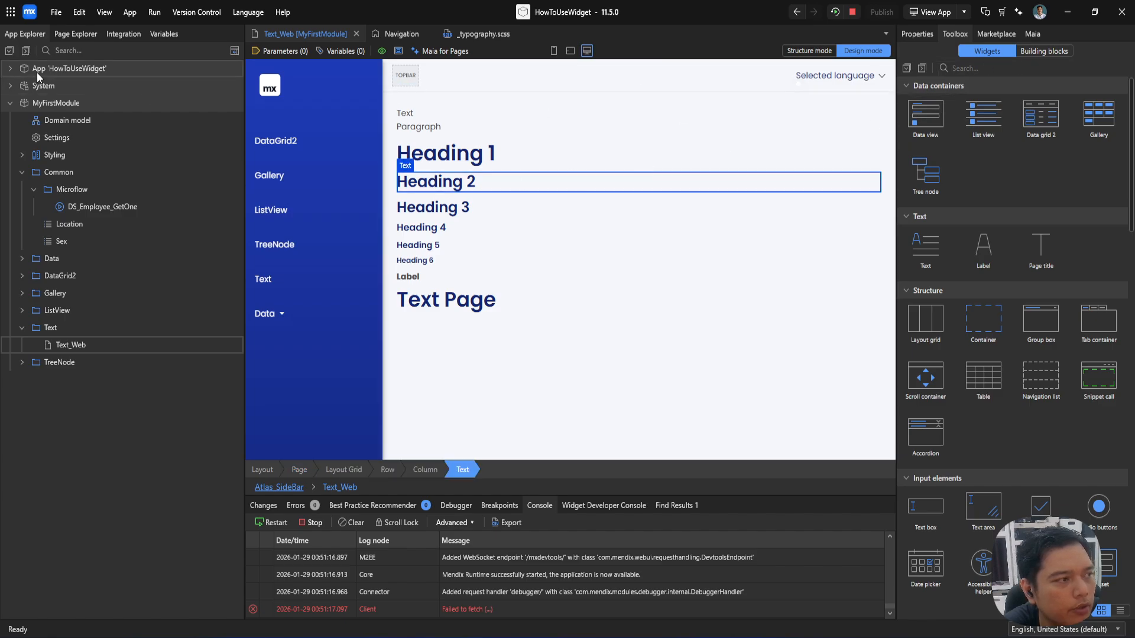
left_click(75, 33)
left_click_drag(942, 126, 94, 116)
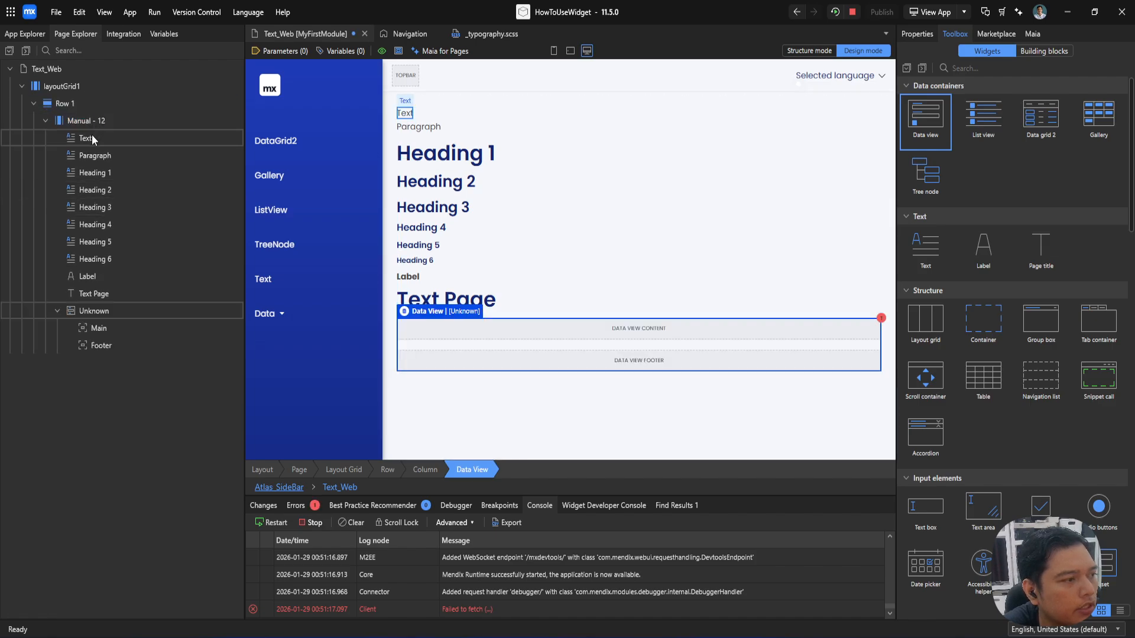
left_click(92, 136)
left_click(94, 293, "shift")
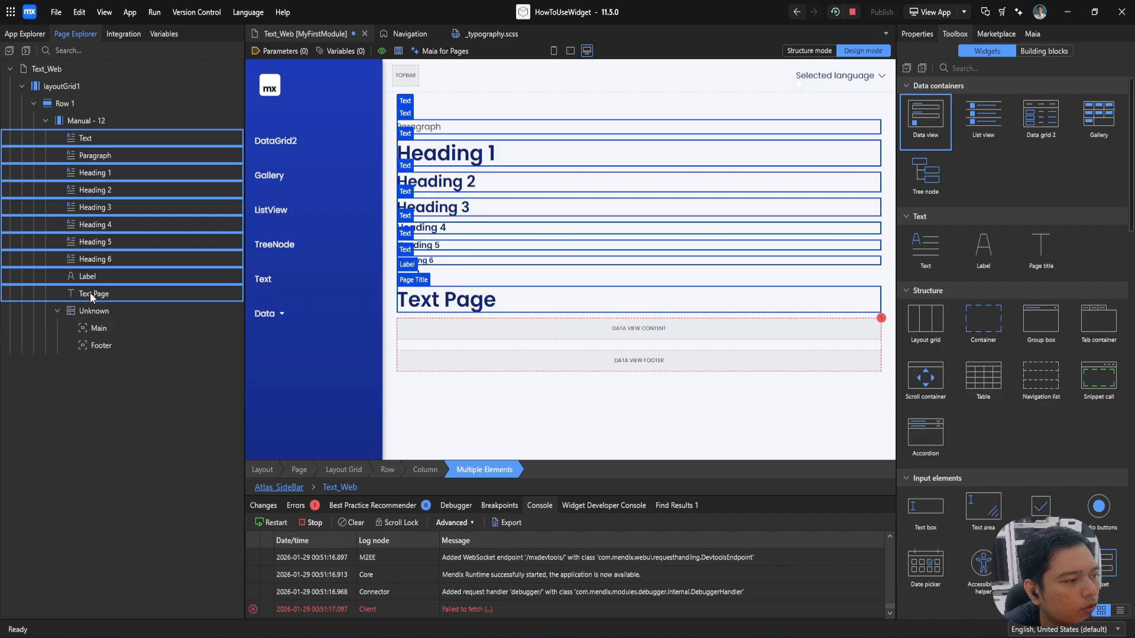
left_click_drag(88, 293, 109, 326)
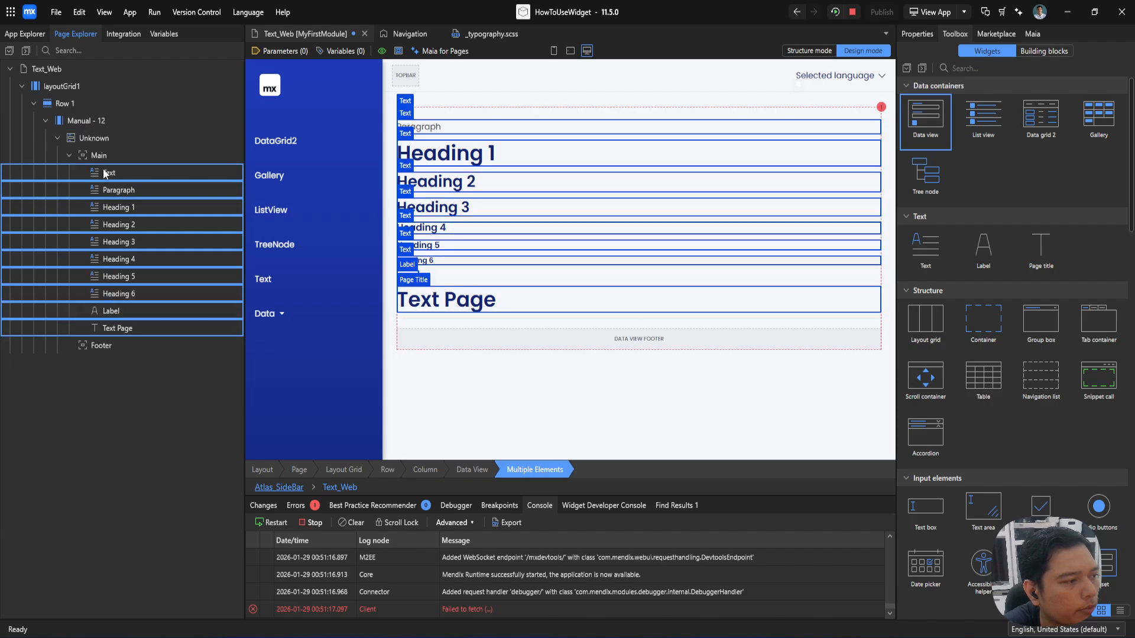
Step: Set the data view's data source to the microflow DS_Employee_GetOne and decline filling its contents automatically
double_click(91, 137)
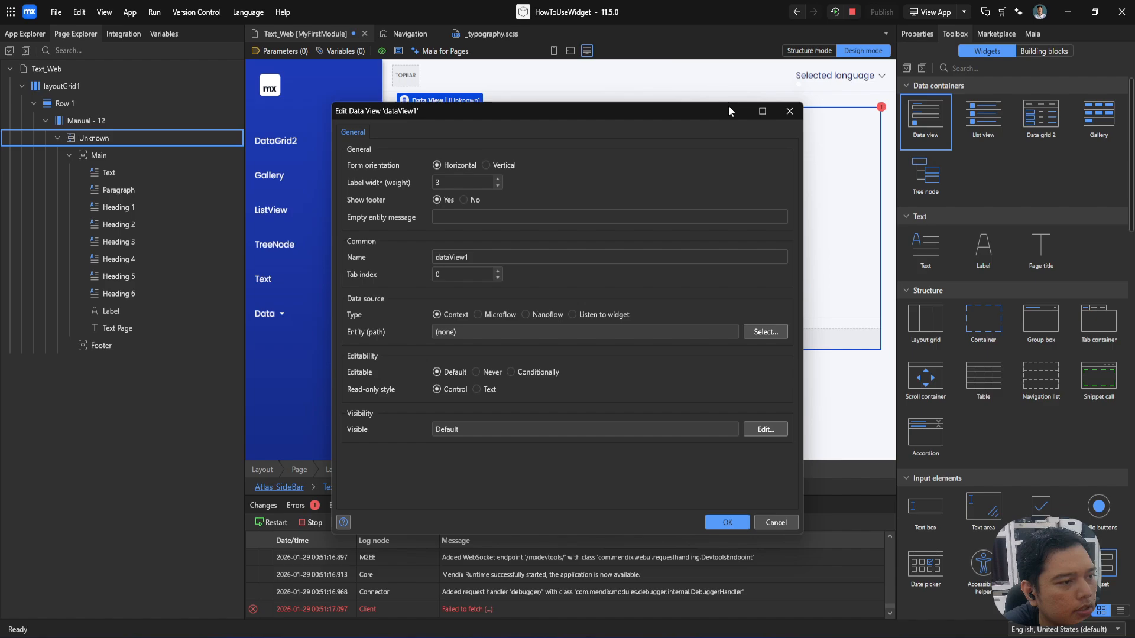
left_click(504, 315)
left_click(765, 332)
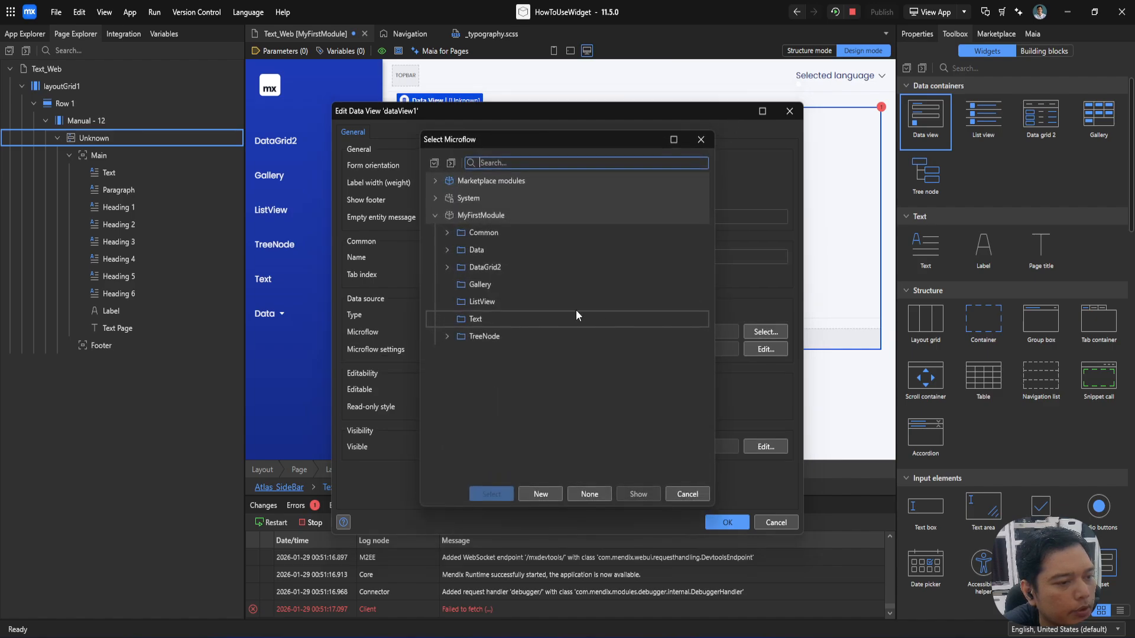
left_click(447, 232)
left_click(459, 250)
double_click(531, 270)
left_click(765, 332)
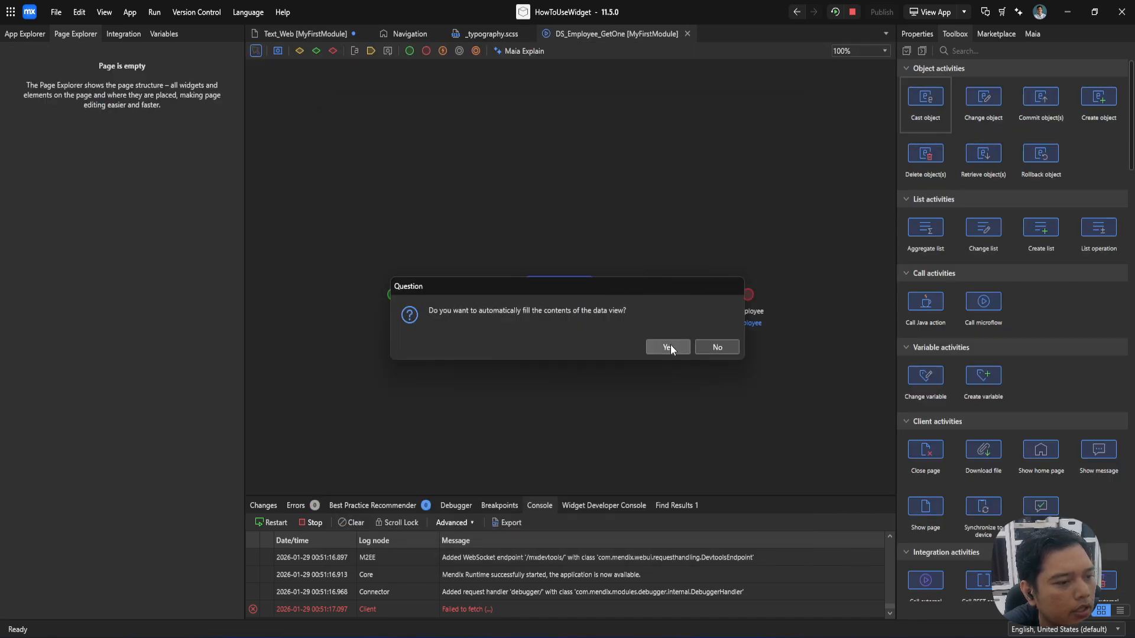
left_click(707, 349)
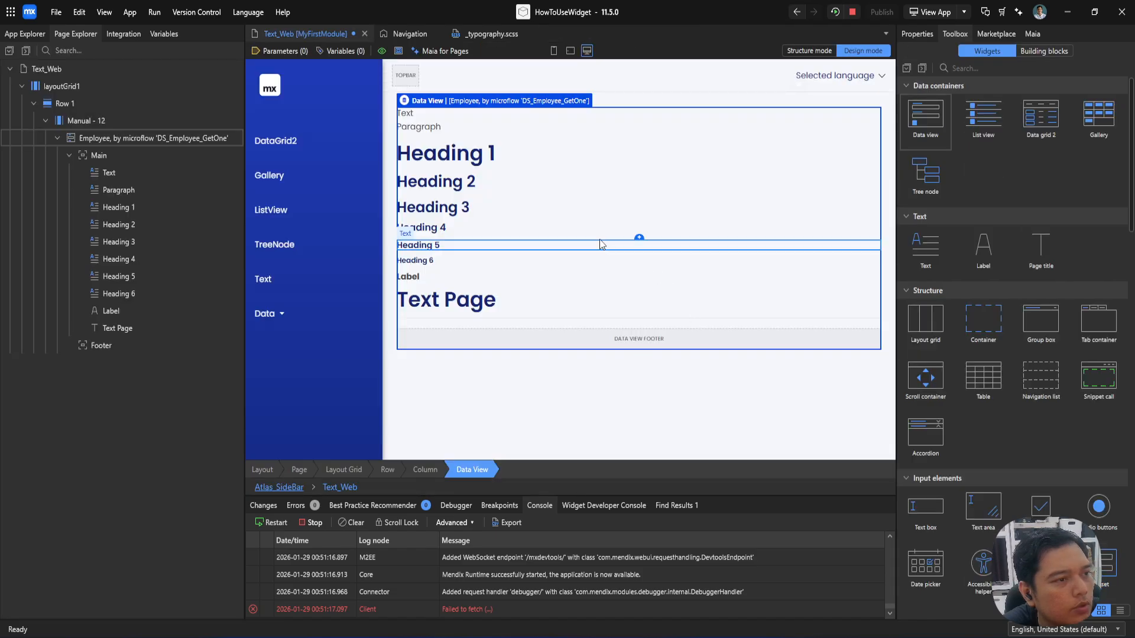
Step: Change the Heading 1 text's caption template to "Heading 1: {1}" with the FullName attribute as parameter {1}
double_click(434, 153)
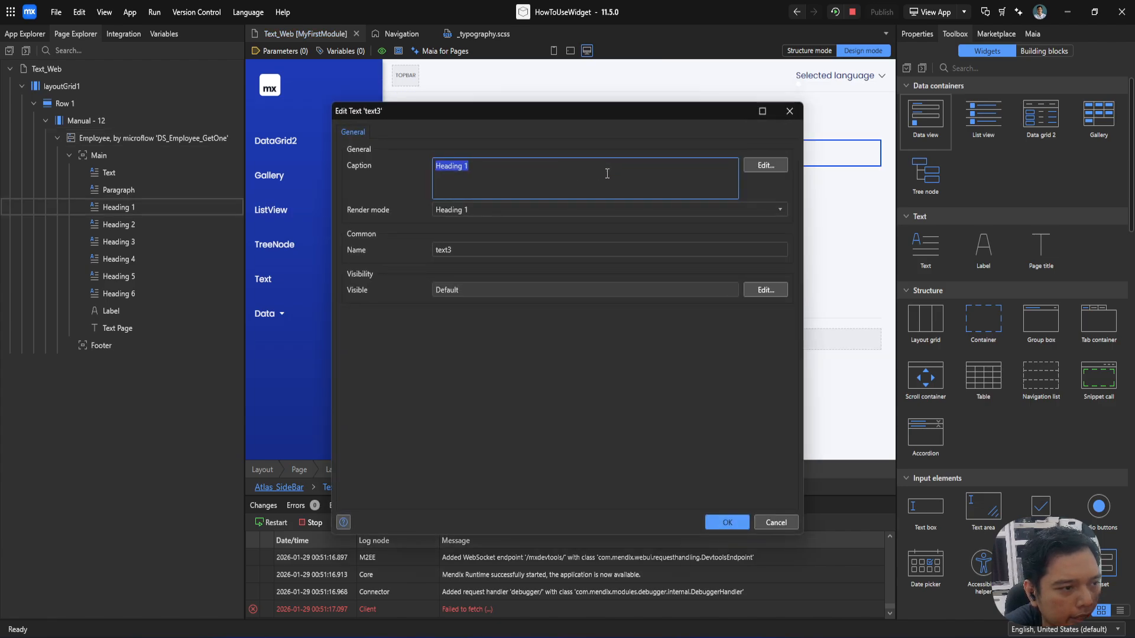
left_click(681, 171)
left_click(762, 166)
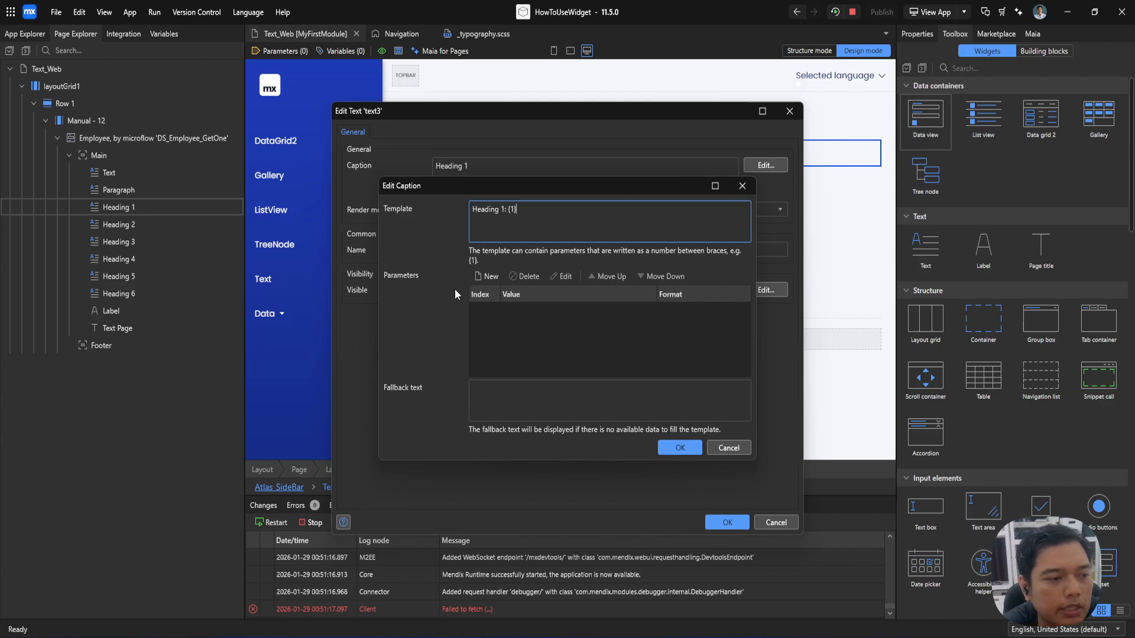
left_click(484, 277)
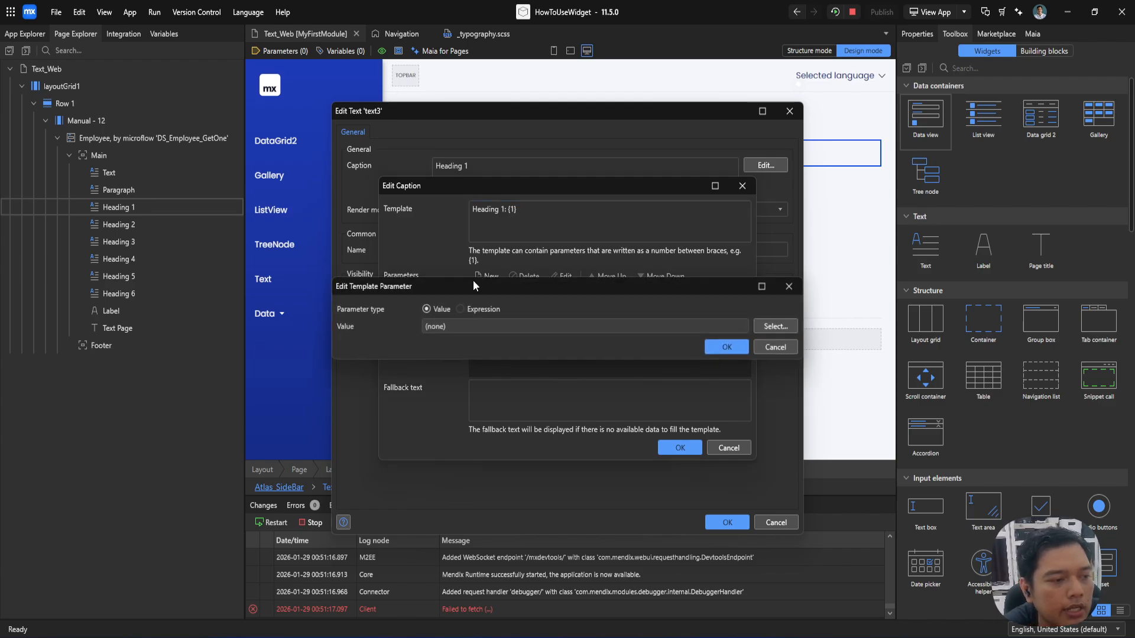
left_click(775, 327)
double_click(492, 201)
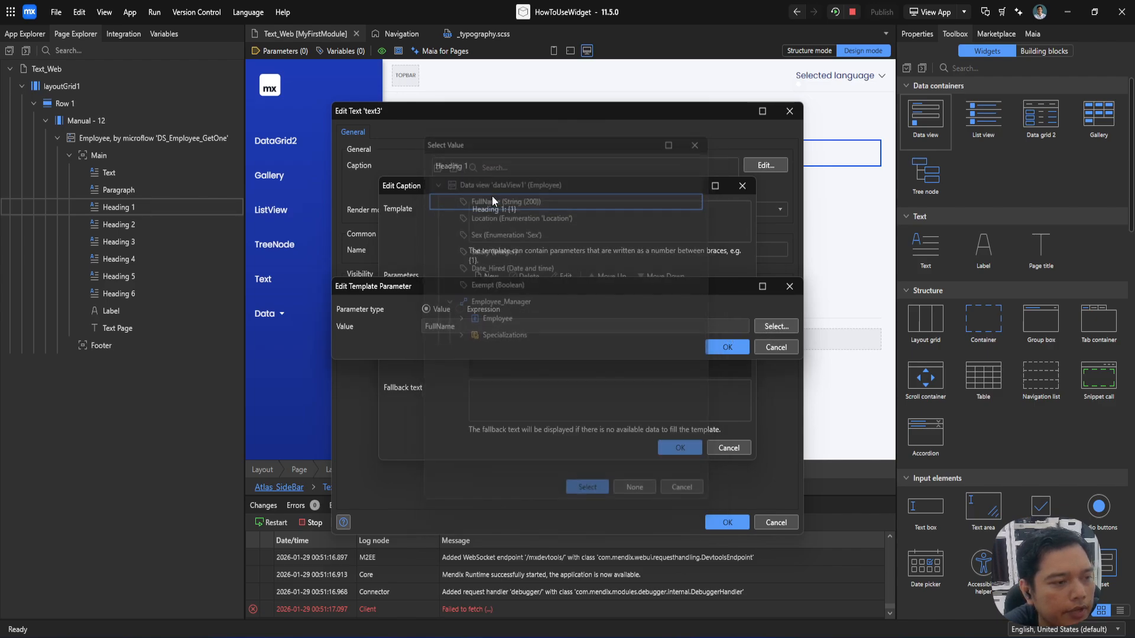
left_click(736, 349)
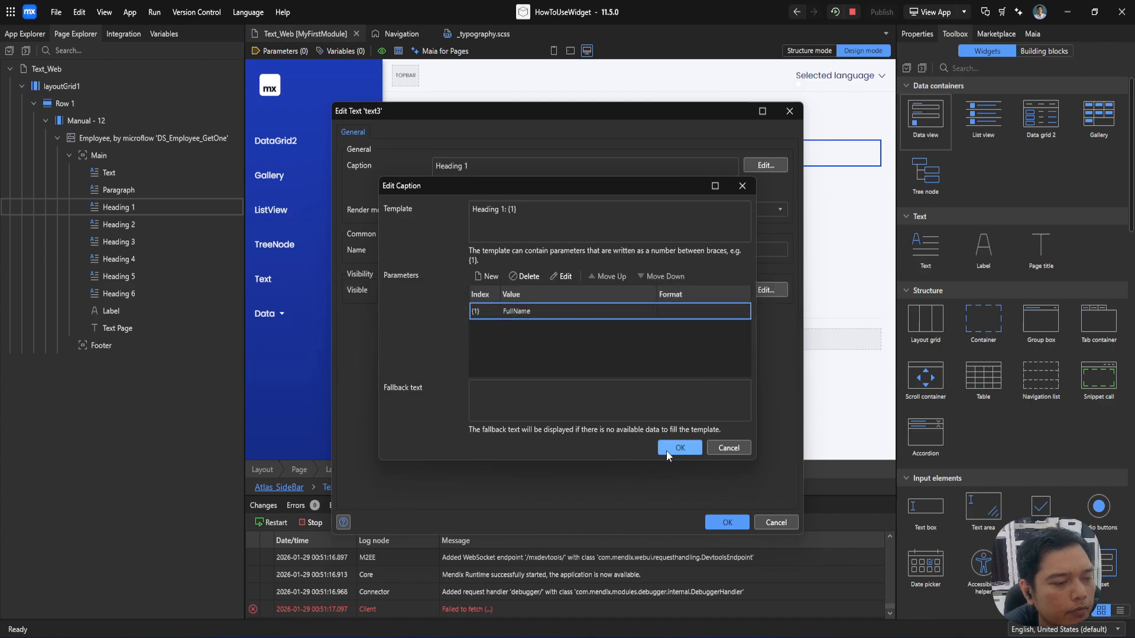
left_click(678, 448)
left_click(727, 522)
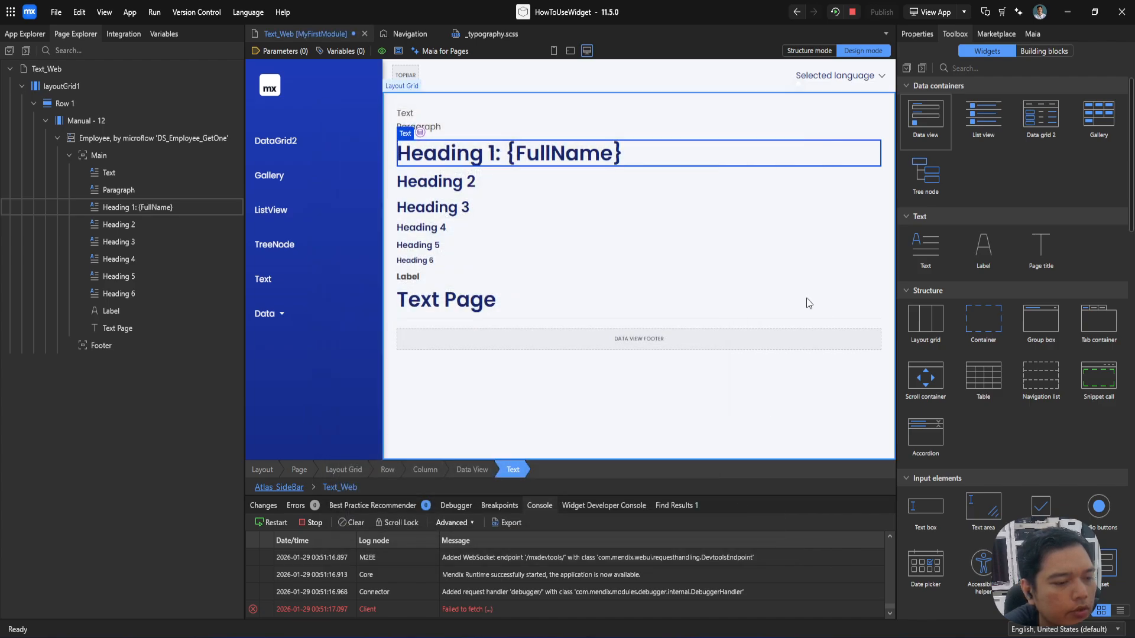
Step: Rerun the app, check the employee's full name in Heading 1 in the browser, and return to Mendix Studio Pro
left_click(837, 15)
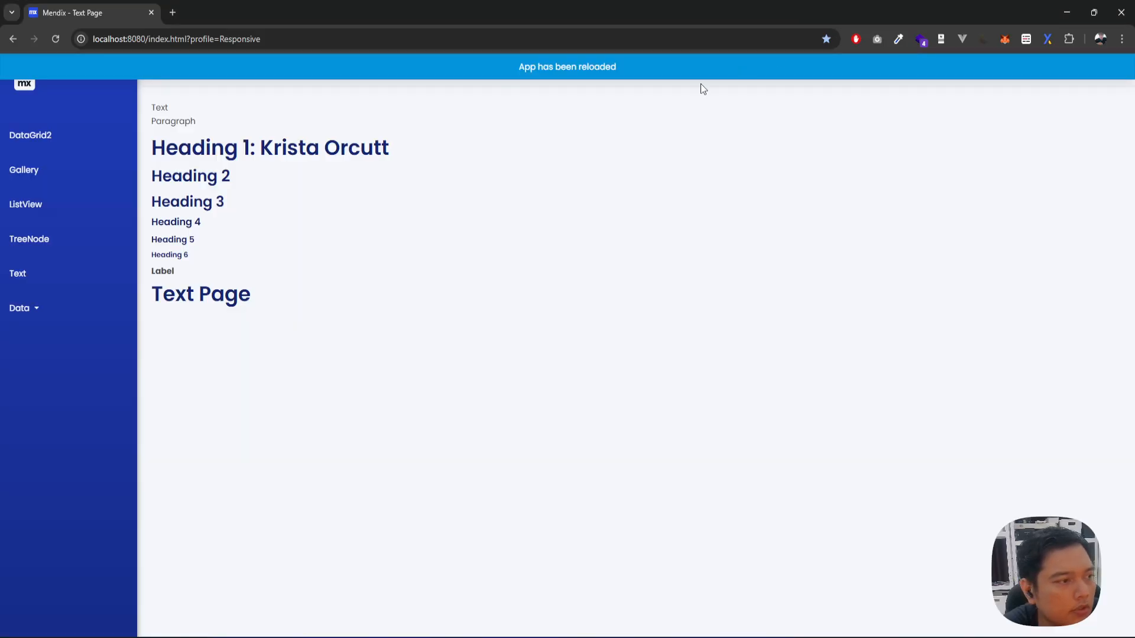
left_click_drag(259, 148, 395, 156)
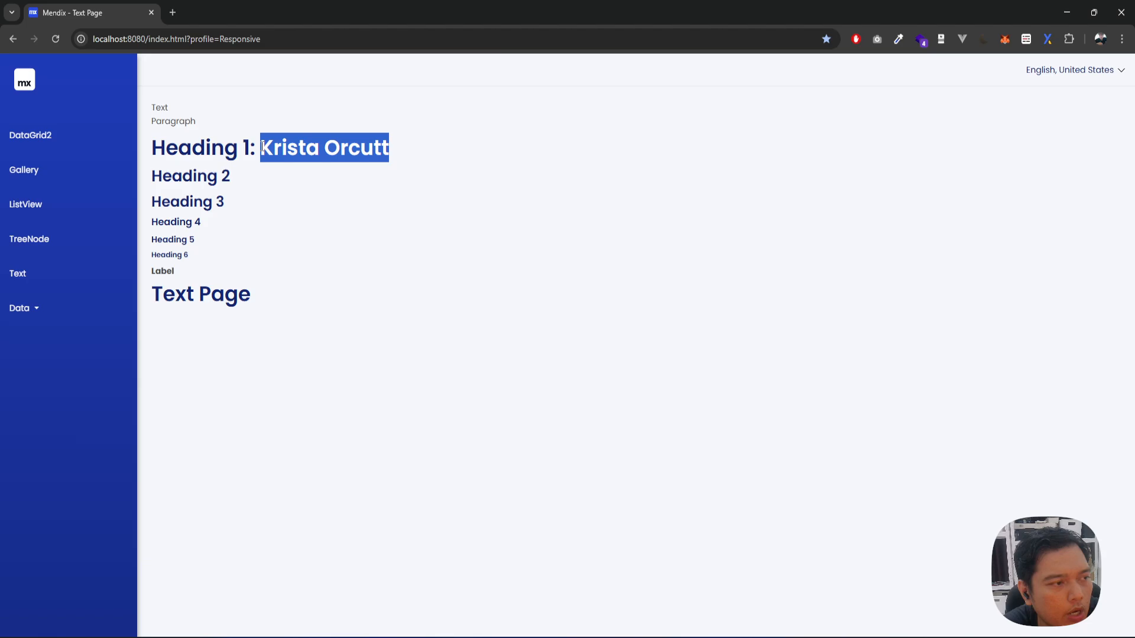
left_click(344, 150)
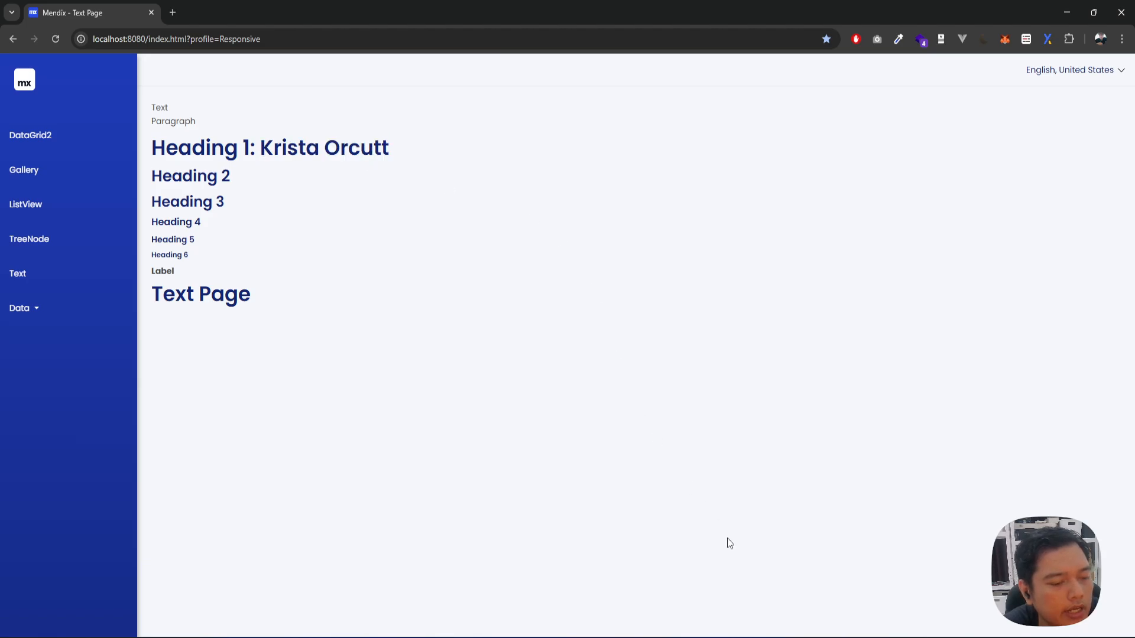
mouse_move(777, 636)
left_click(789, 588)
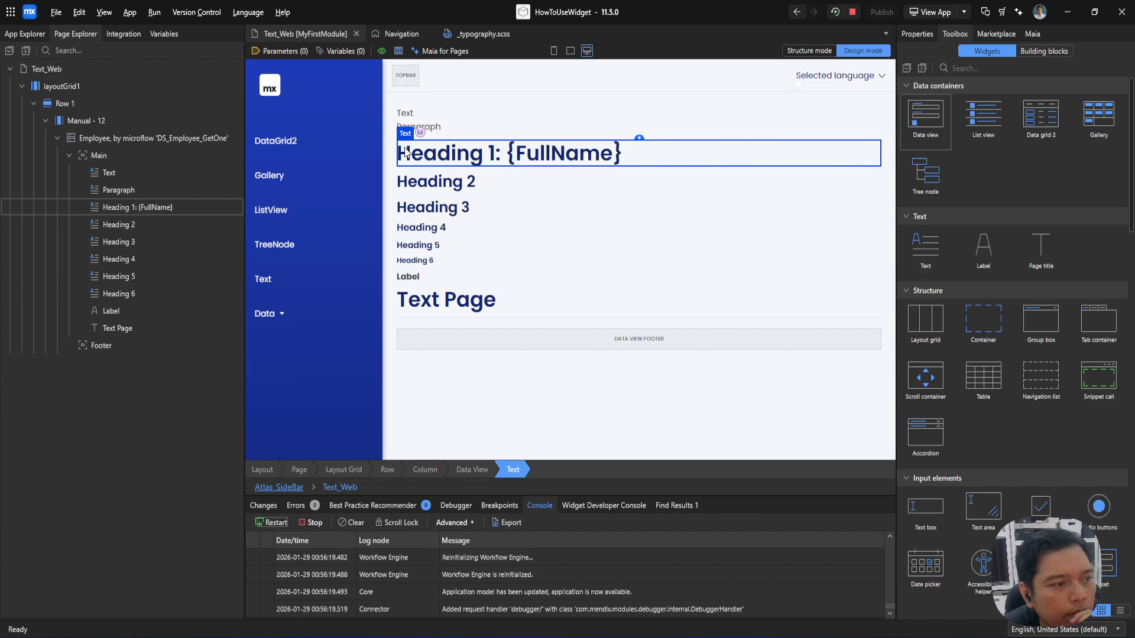
Step: Review the parameter types and selectable Employee attributes for a new Heading 1 caption parameter, and close them without changes
double_click(424, 151)
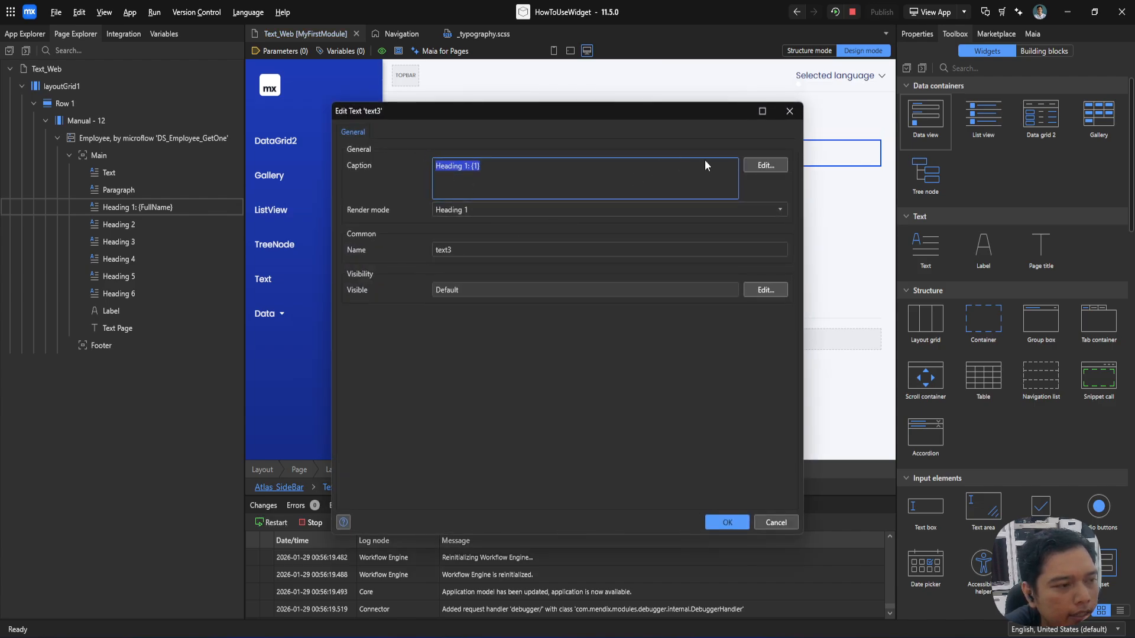
left_click(766, 165)
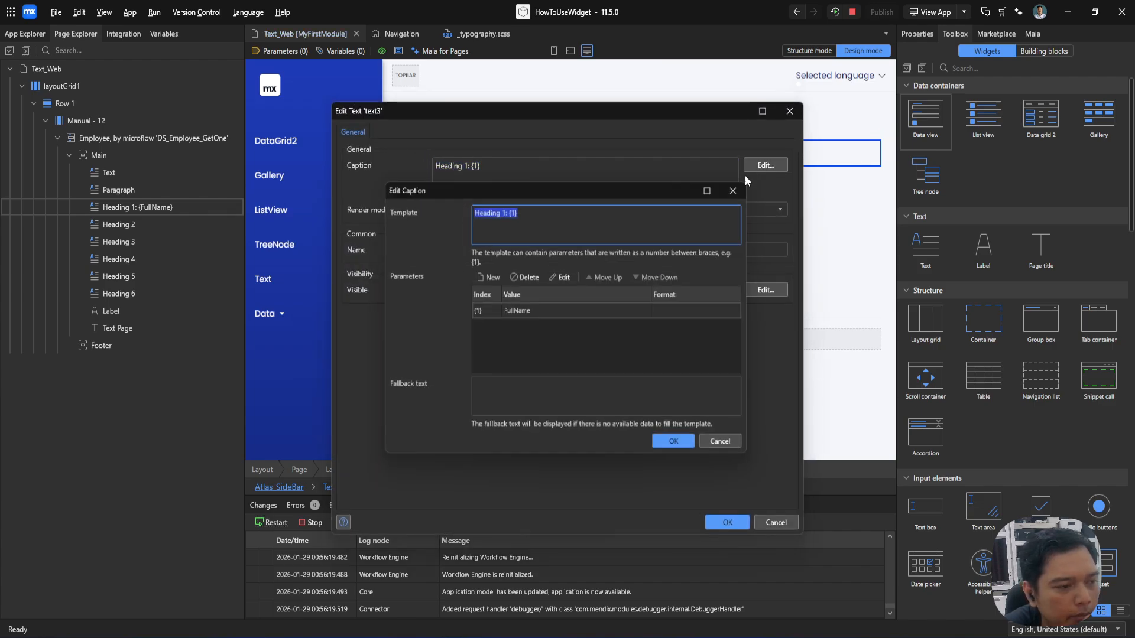
left_click(491, 277)
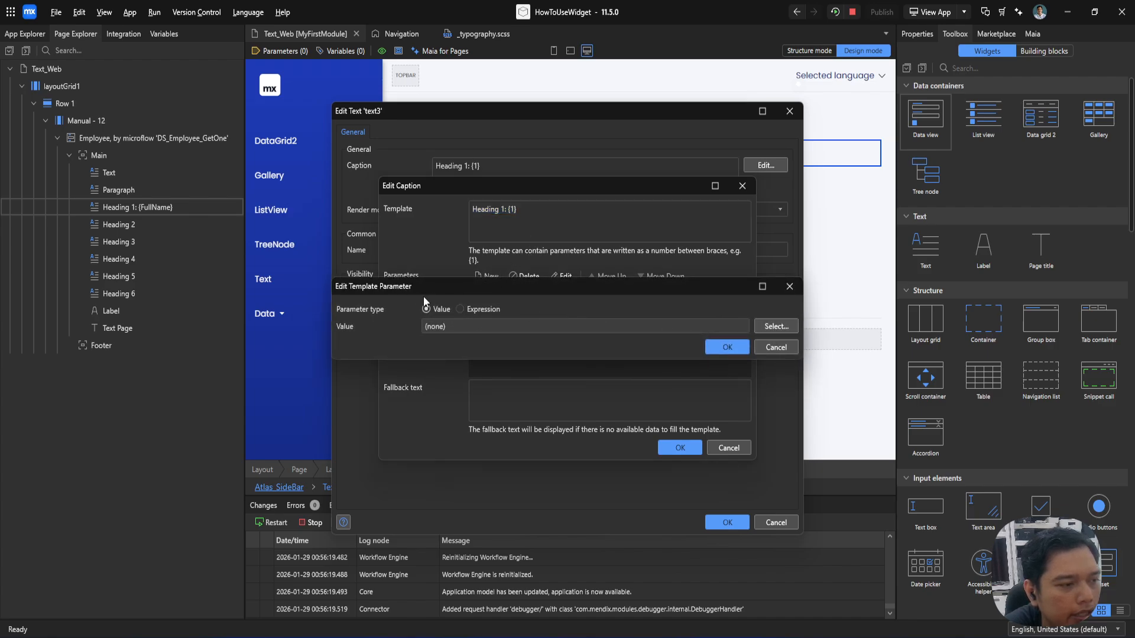
left_click(757, 325)
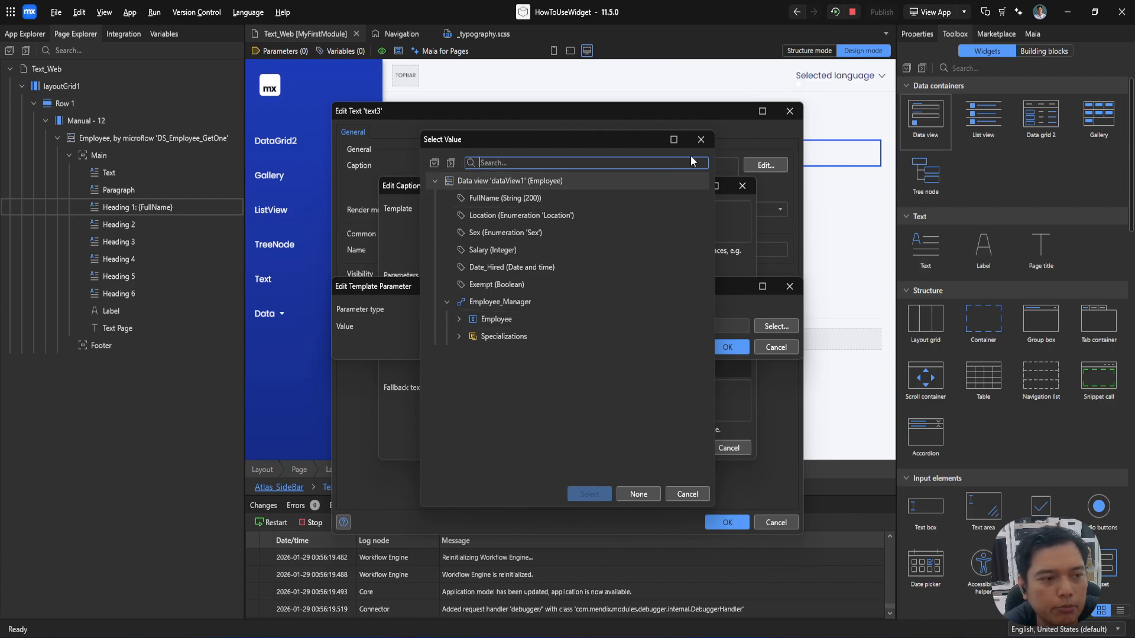
left_click(700, 140)
left_click(789, 286)
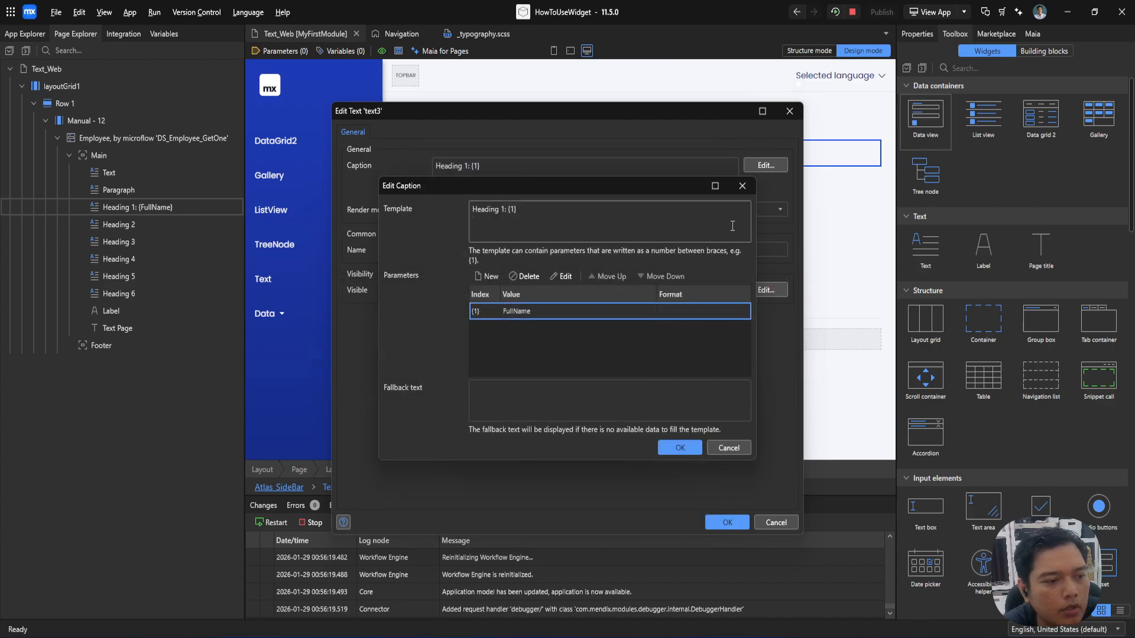
left_click(740, 187)
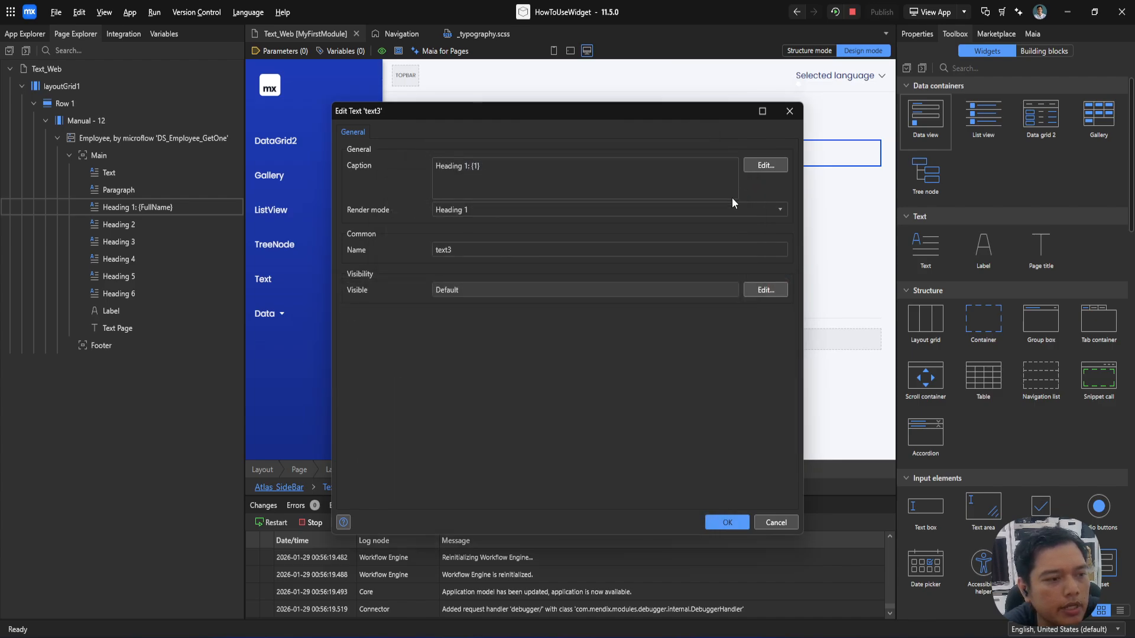
Step: Make the Heading 1 text's visibility depend on the Employee's Sex enumeration value
left_click(764, 289)
left_click(422, 215)
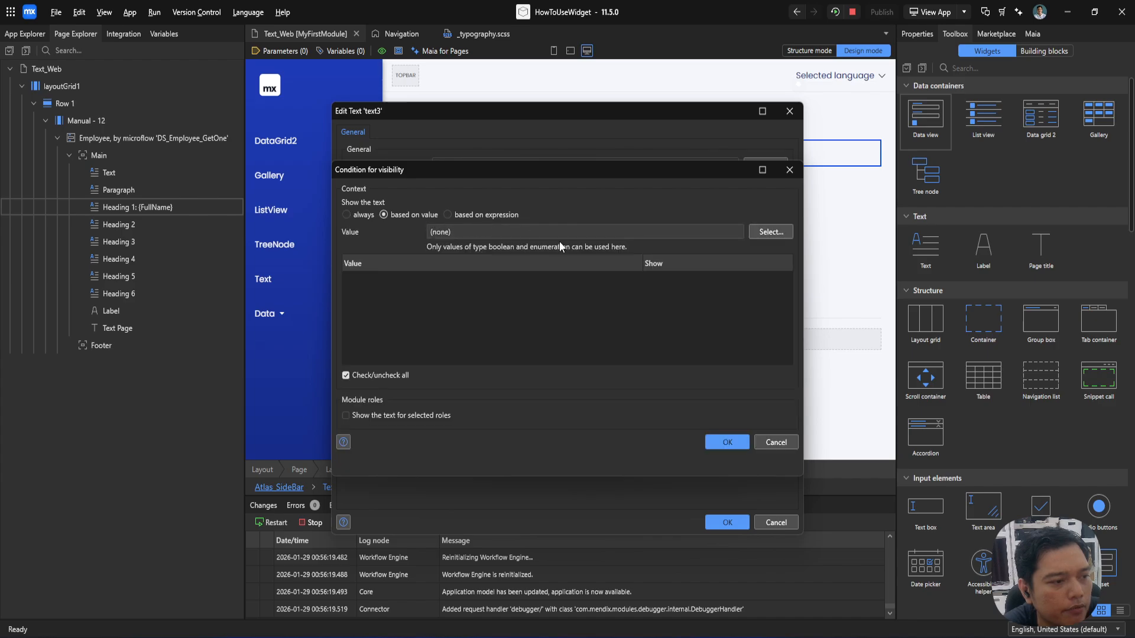
left_click(770, 232)
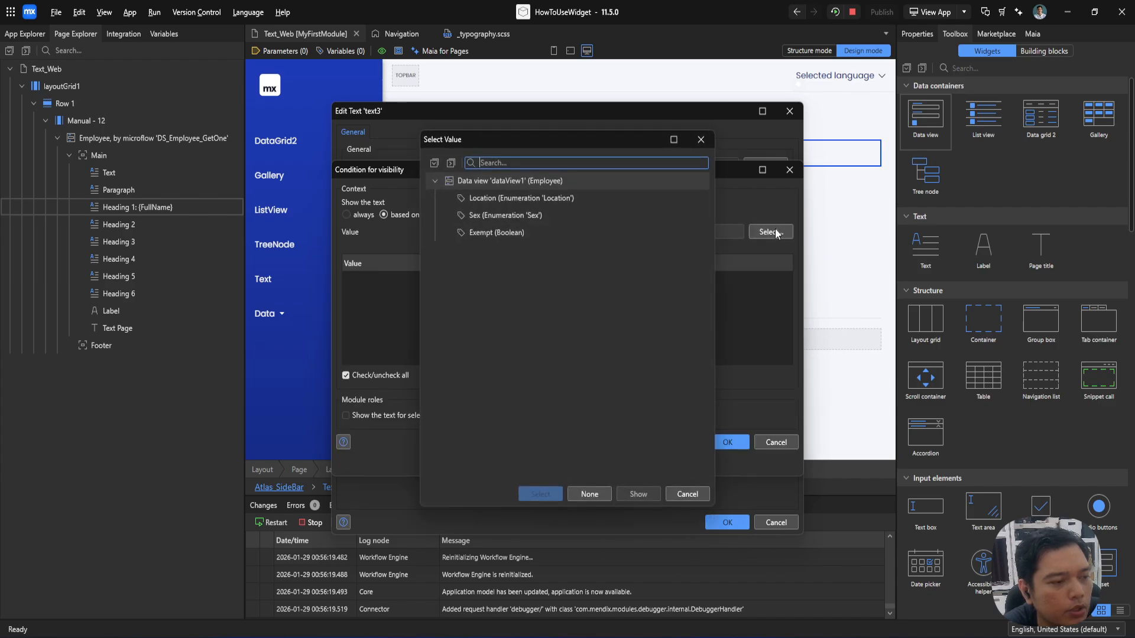
double_click(488, 217)
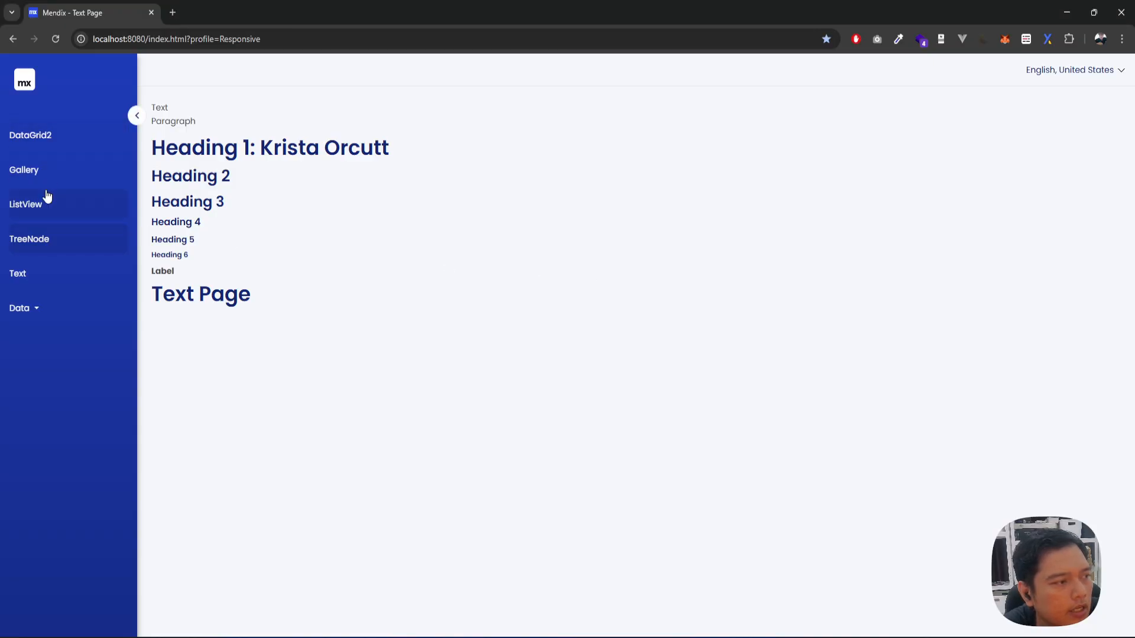
Step: Check the first employee's sex in the app's DataGrid2 page and restrict the Heading 1 text's visibility to the value Male
left_click(51, 142)
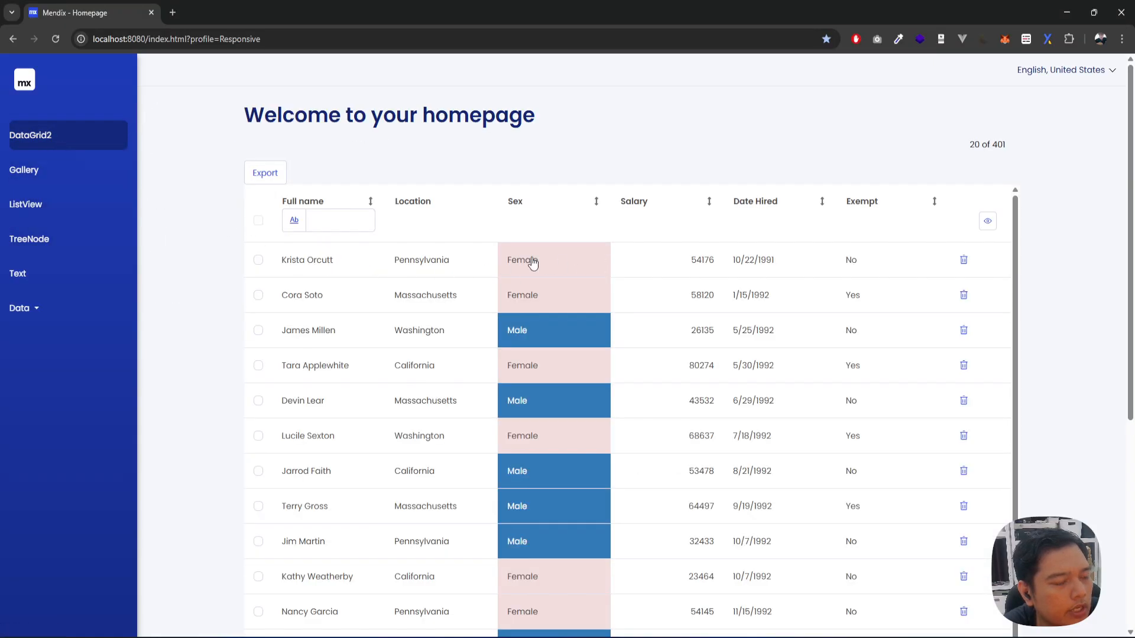
left_click(40, 283)
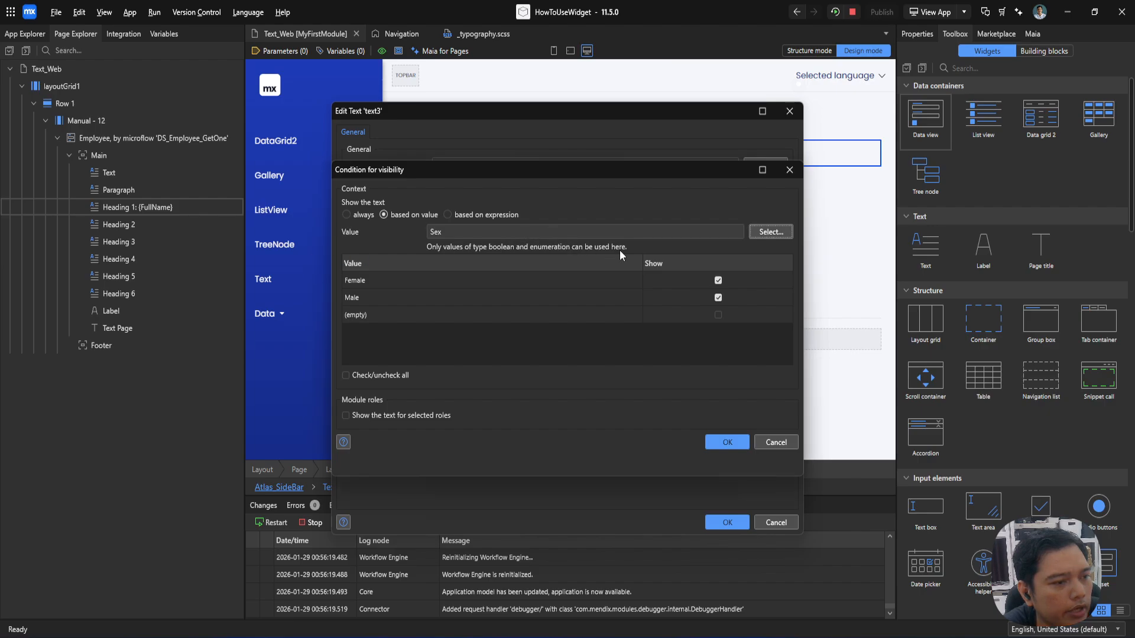
left_click(720, 295)
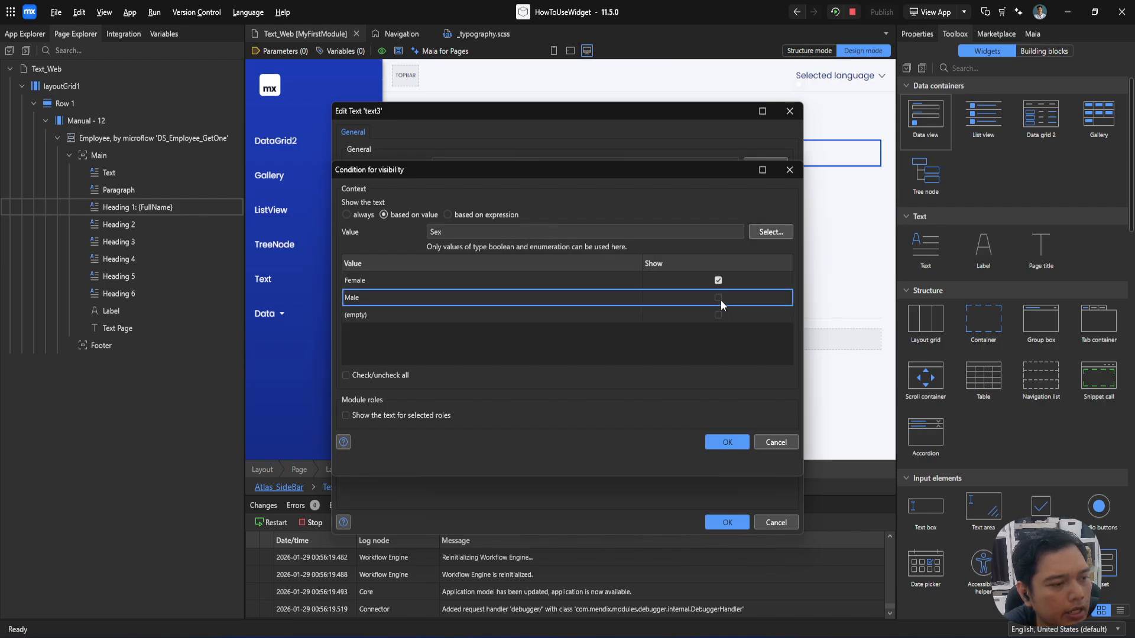
left_click(718, 281)
left_click(717, 299)
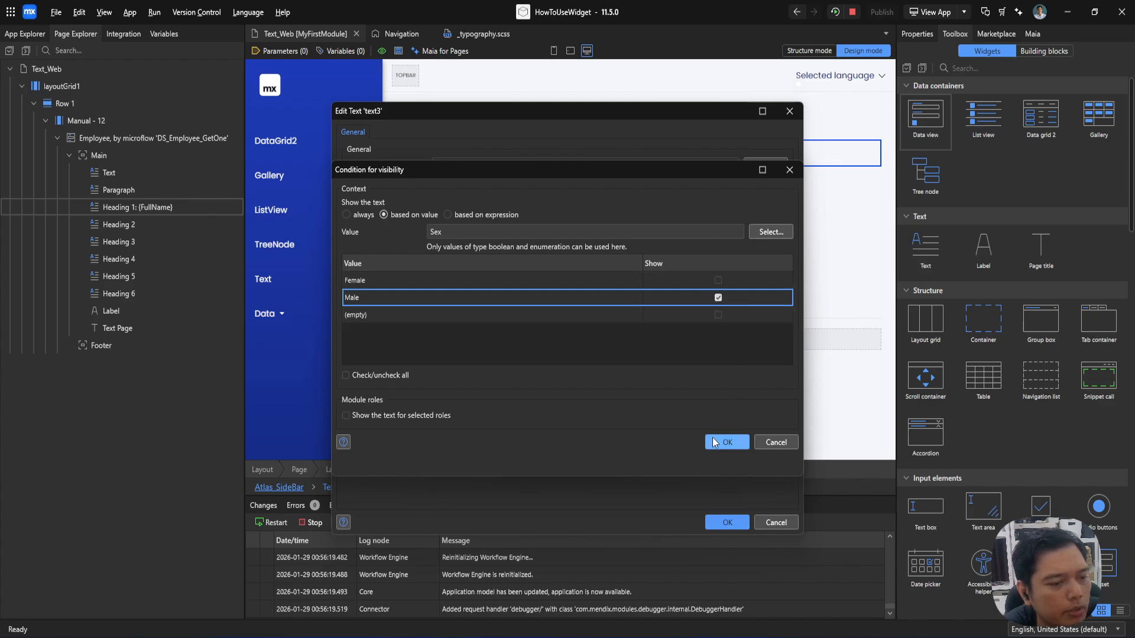
left_click(722, 442)
left_click(727, 522)
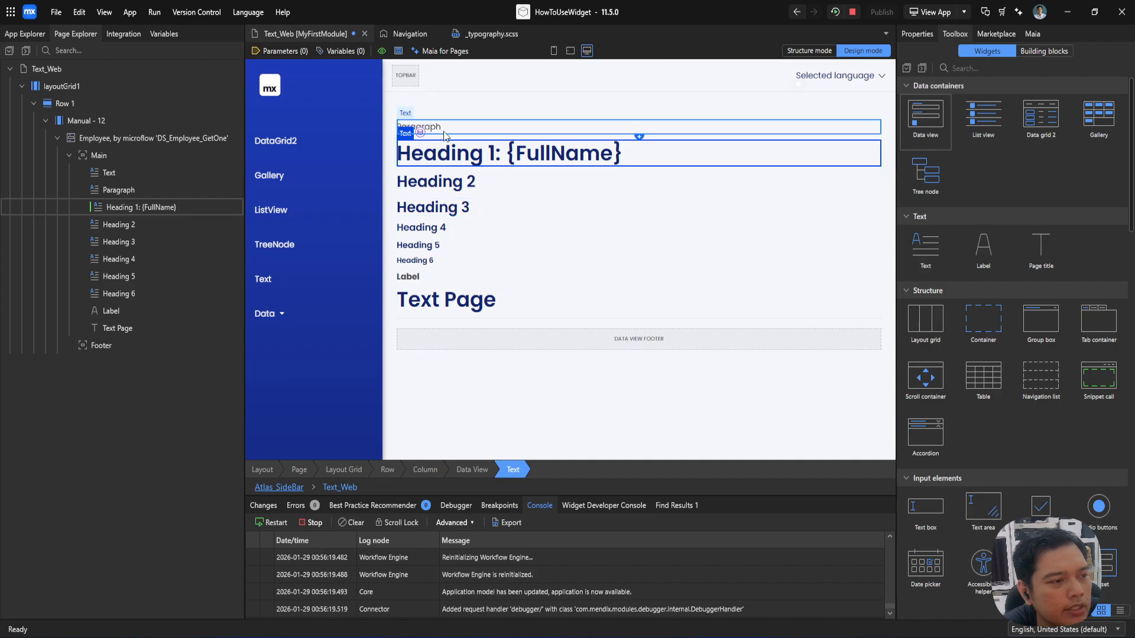
Step: Rerun the app and inspect the Heading 2 element of the Text page in the browser's developer tools
left_click(833, 14)
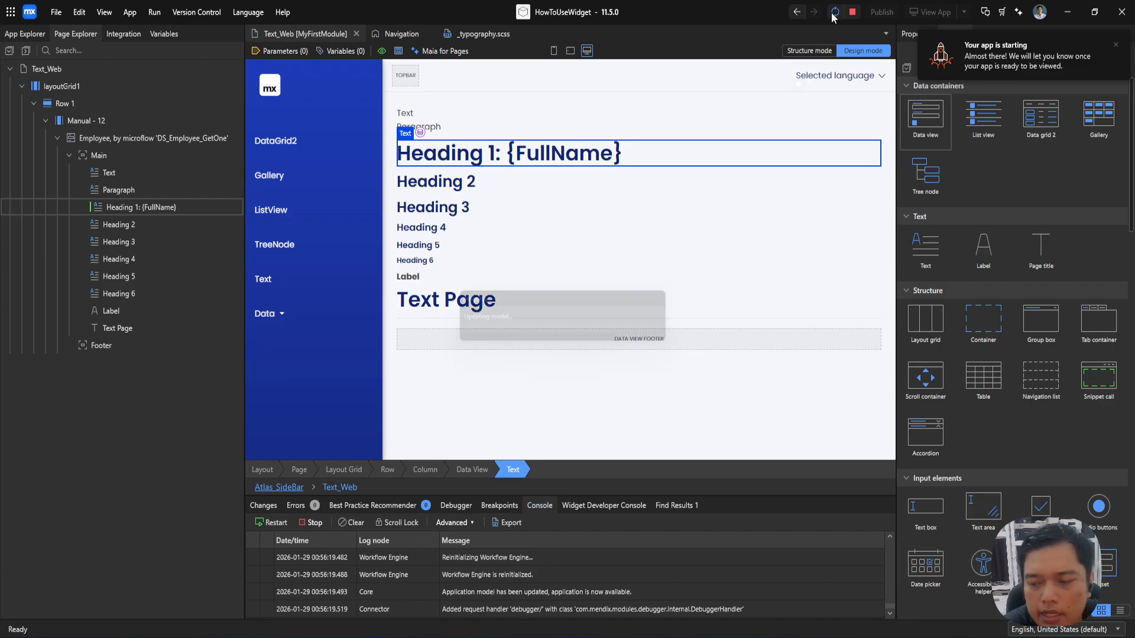
key("alt+Tab")
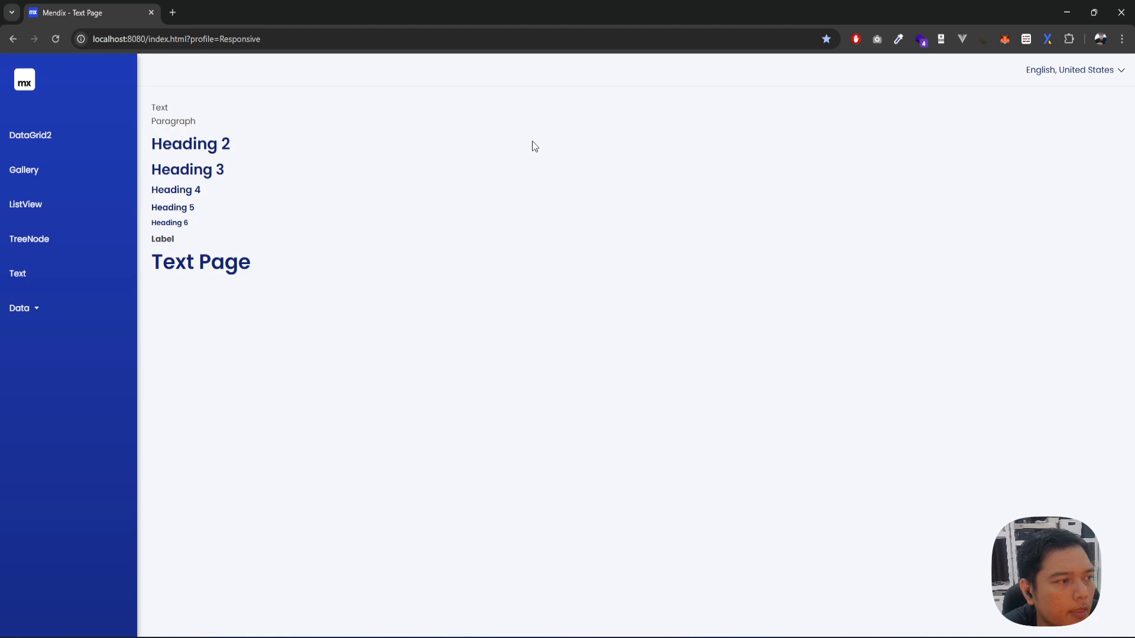
right_click(166, 139)
left_click(201, 420)
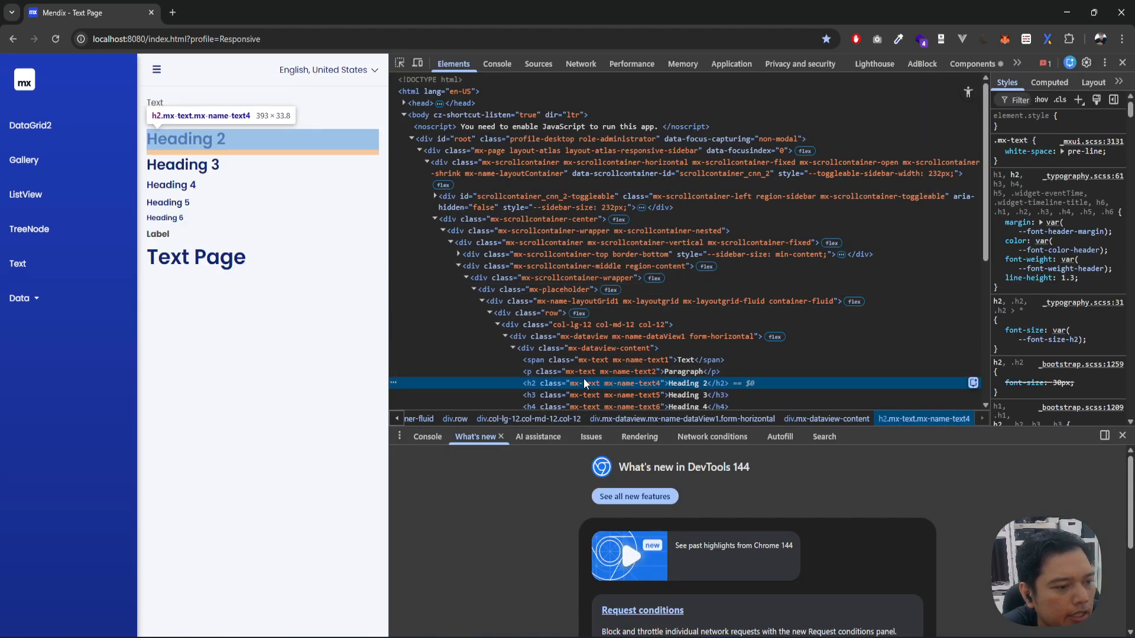
scroll(554, 379, "down", 2)
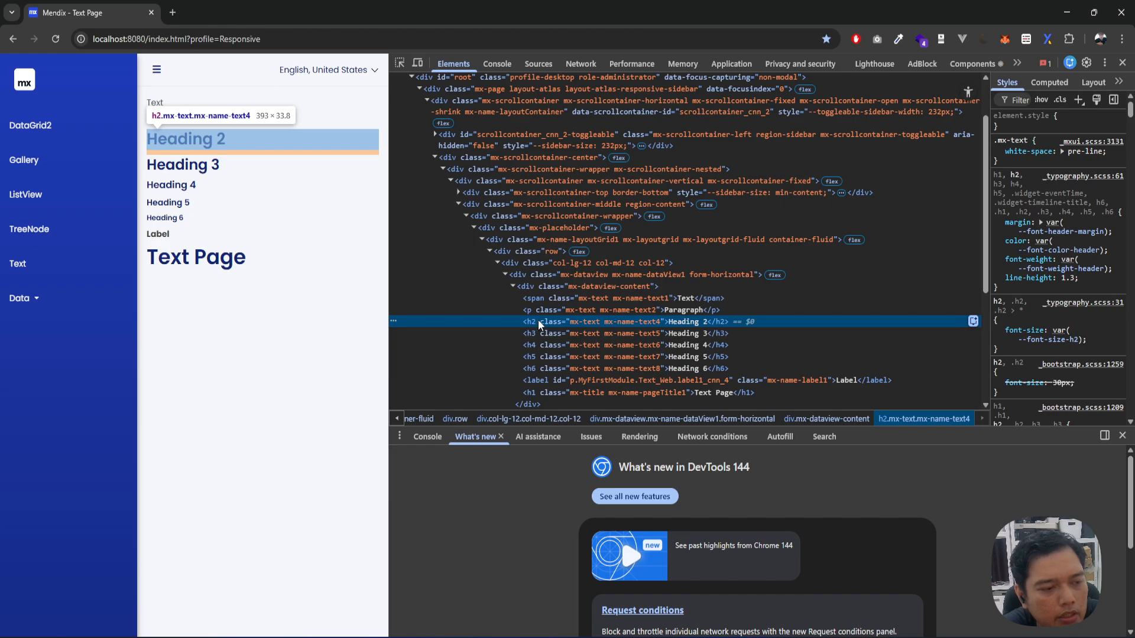
Step: Add the class text-danger to the Heading 2 h2 element in the inspected markup
double_click(576, 320)
left_click(579, 320)
type("text-danger")
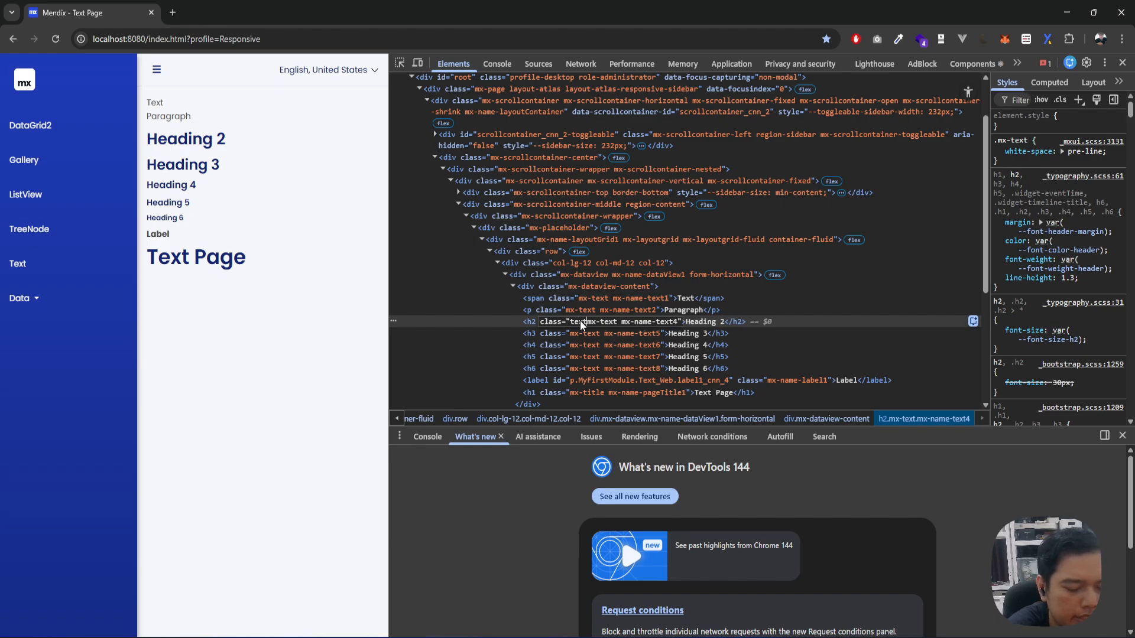
key("Return")
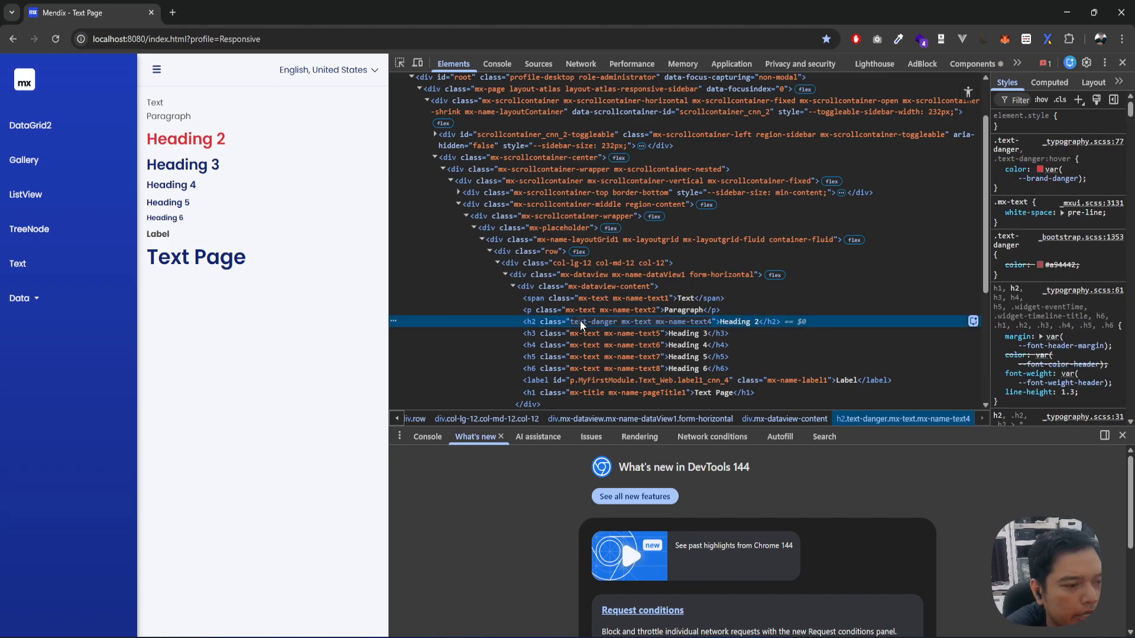
Step: Return to Mendix Studio Pro and set the Heading 1 text's visibility condition to always
key("alt+Tab")
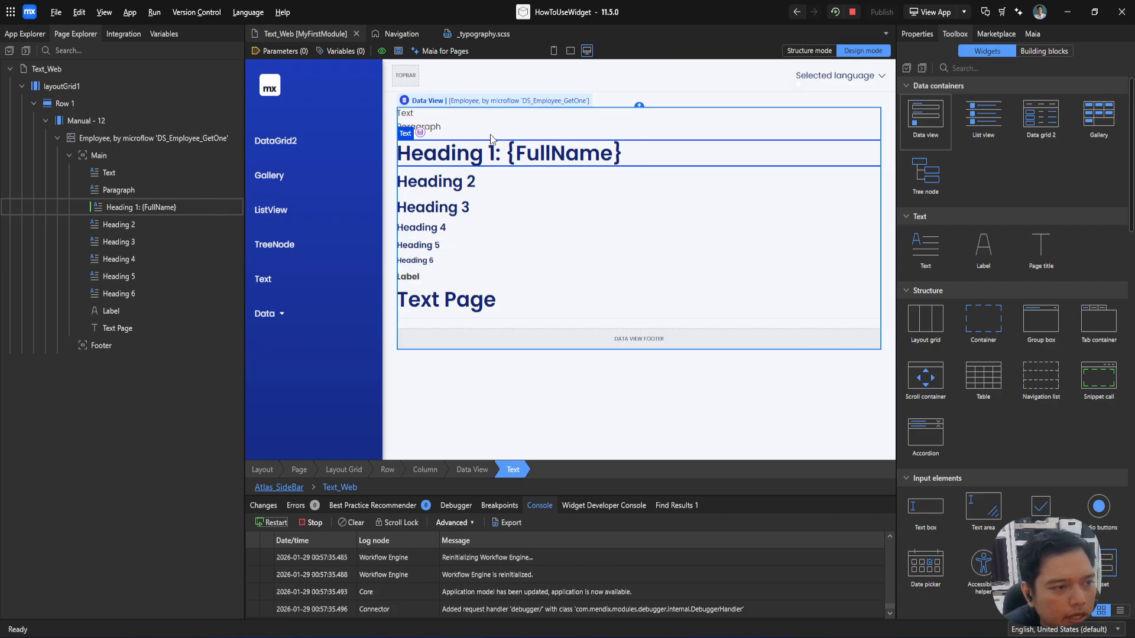
double_click(486, 153)
left_click(753, 290)
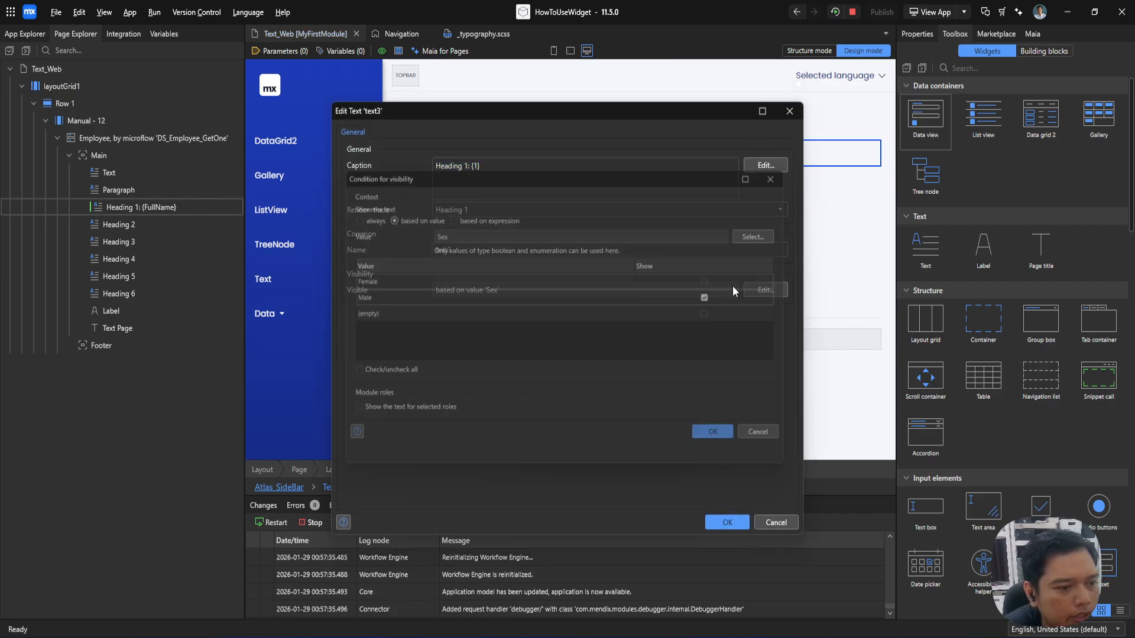
left_click(378, 216)
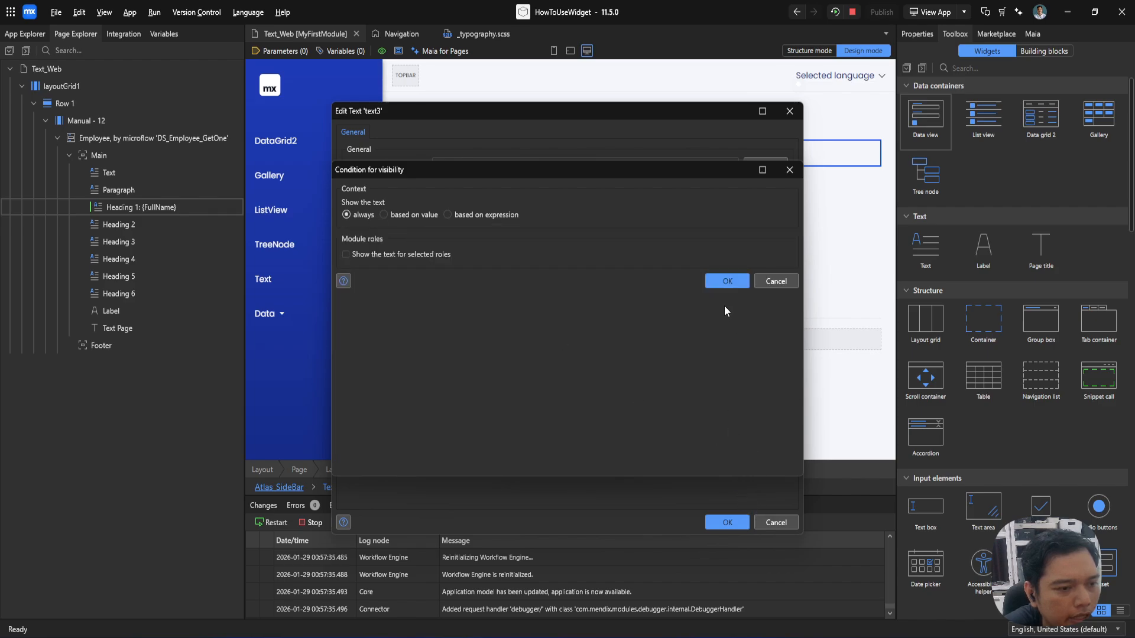
left_click(727, 281)
left_click(727, 523)
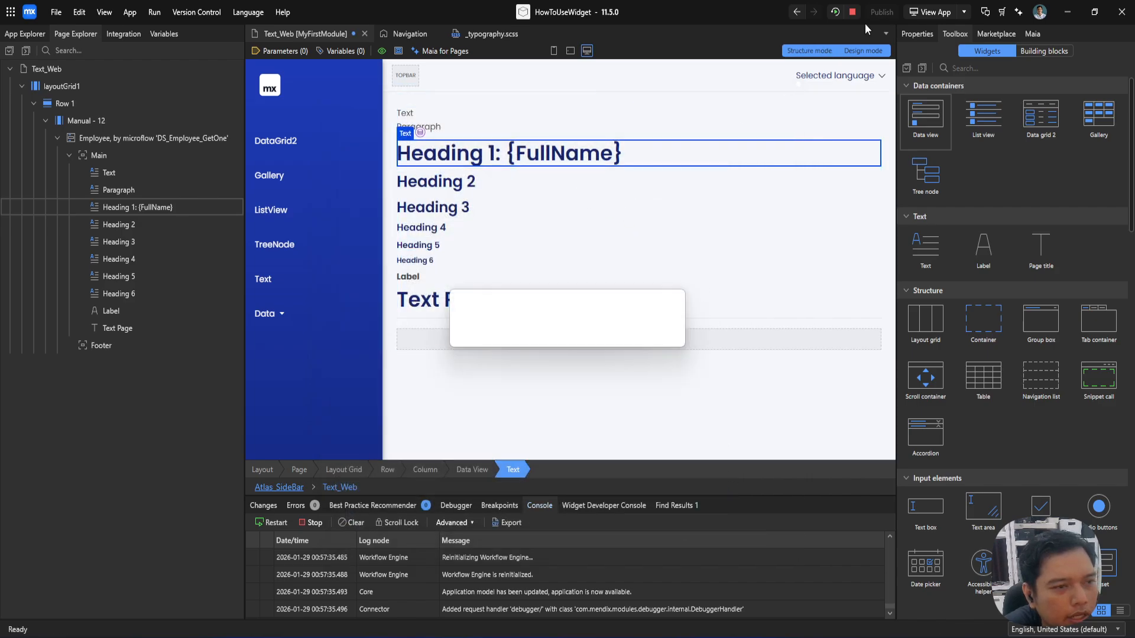
Step: Start a dynamic classes expression for the Heading 1 text with the attribute path $currentObject/Sex
left_click(915, 34)
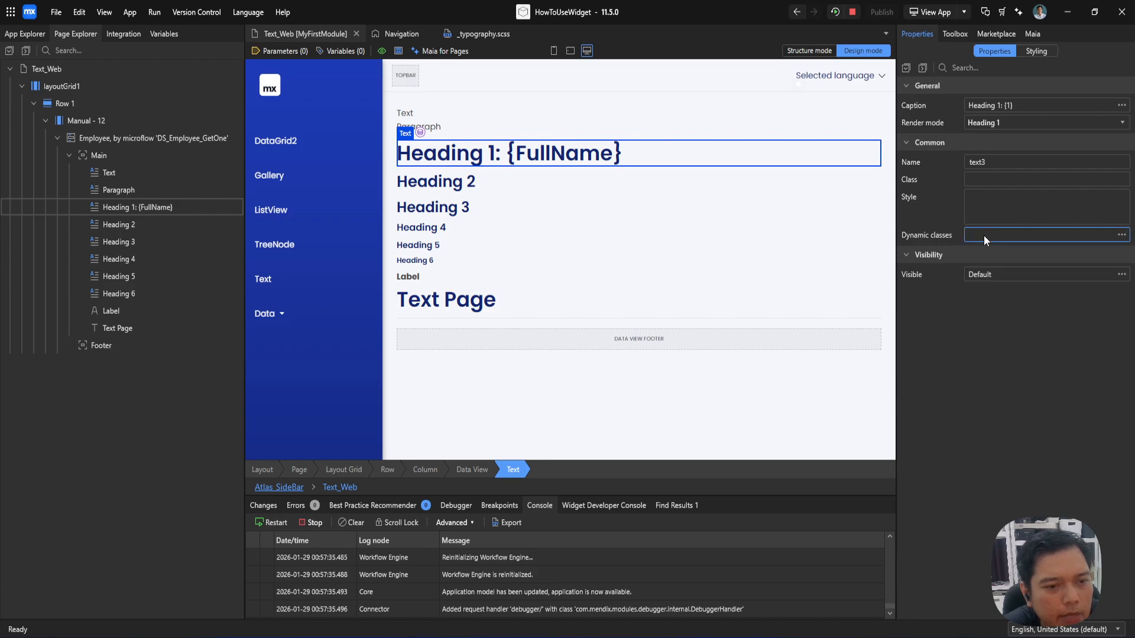
left_click(984, 236)
left_click_drag(640, 131, 910, 218)
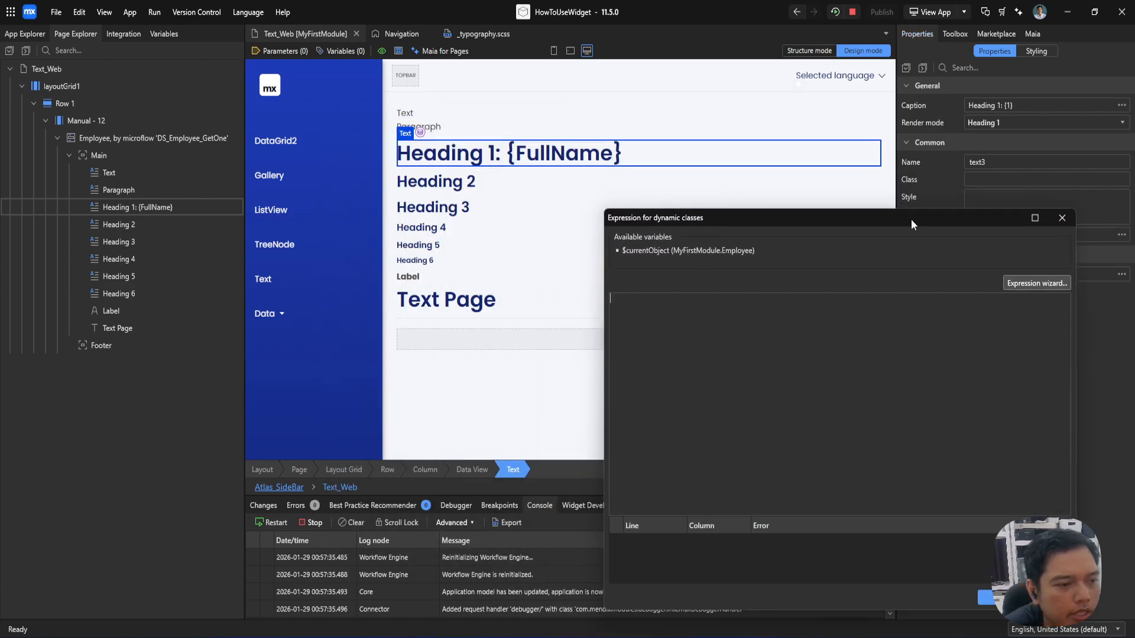
type("$")
key("Return")
type("/")
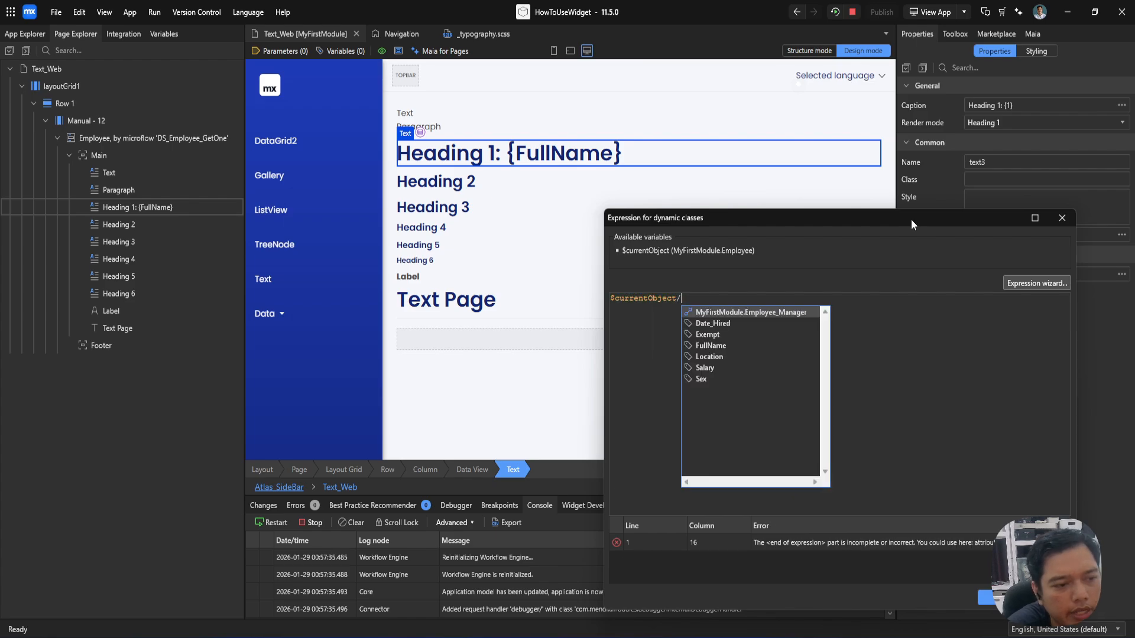
key("Up")
key("Up")
key("Down")
key("Return")
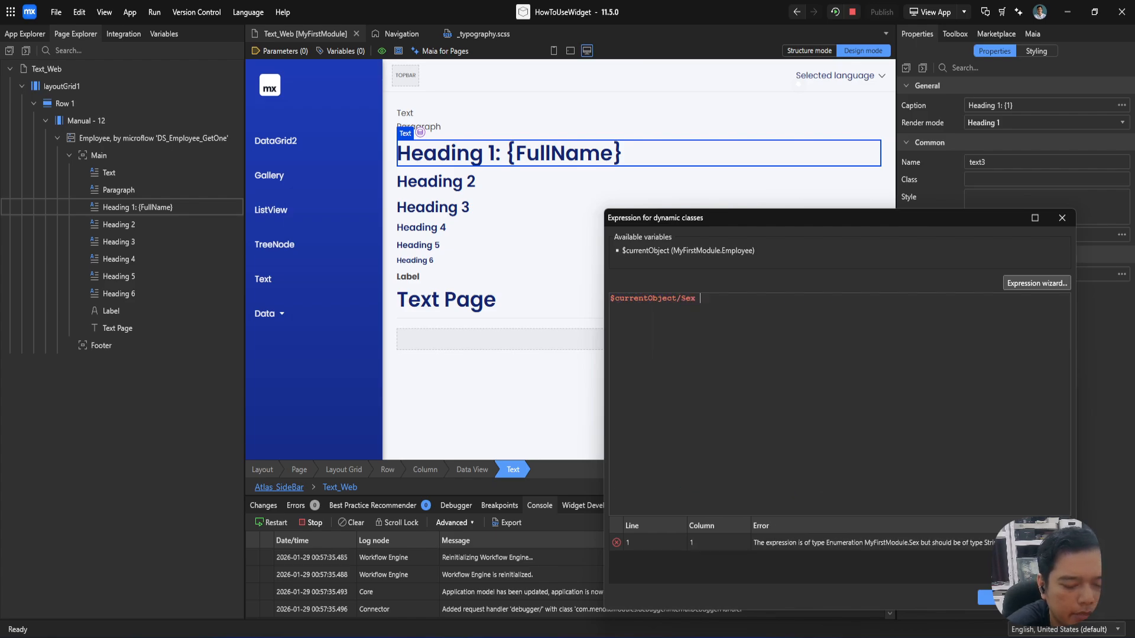
Step: Extend the expression to compare the Sex attribute with the enumeration value MyFirstModule.Sex.Female
type("= ENUM")
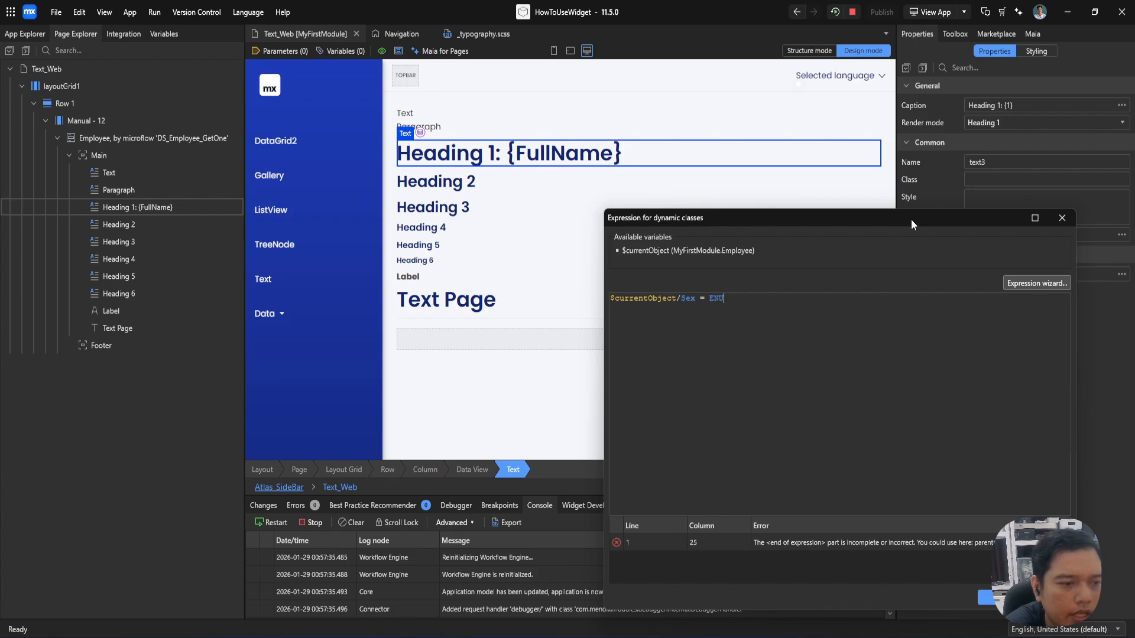
key("BackSpace")
key("BackSpace")
key("BackSpace")
key("BackSpace")
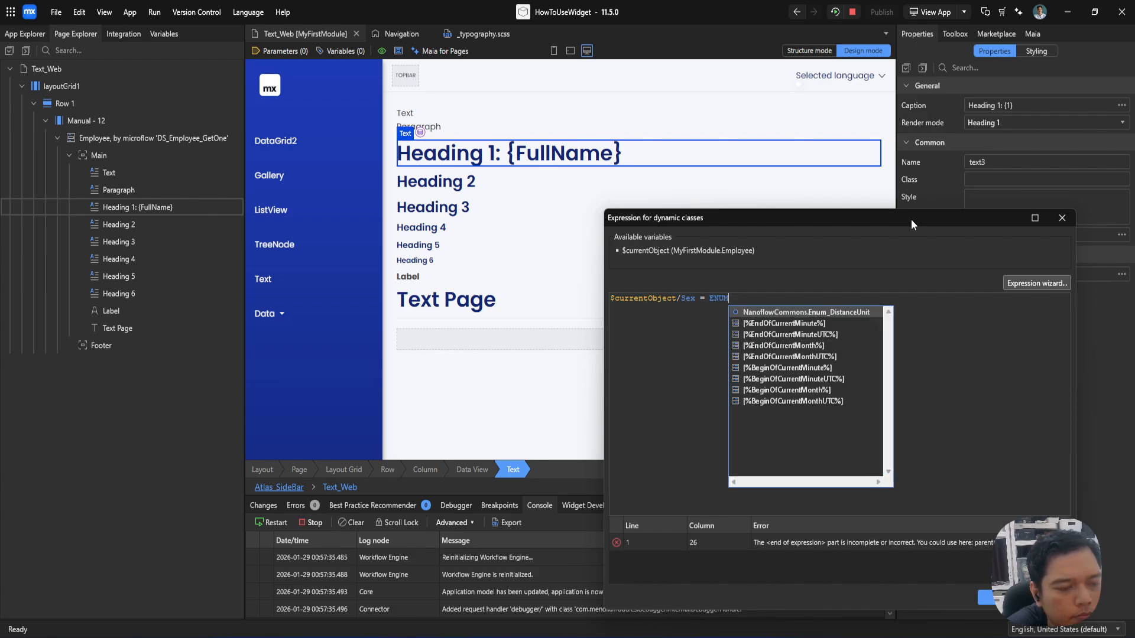
type("Sex")
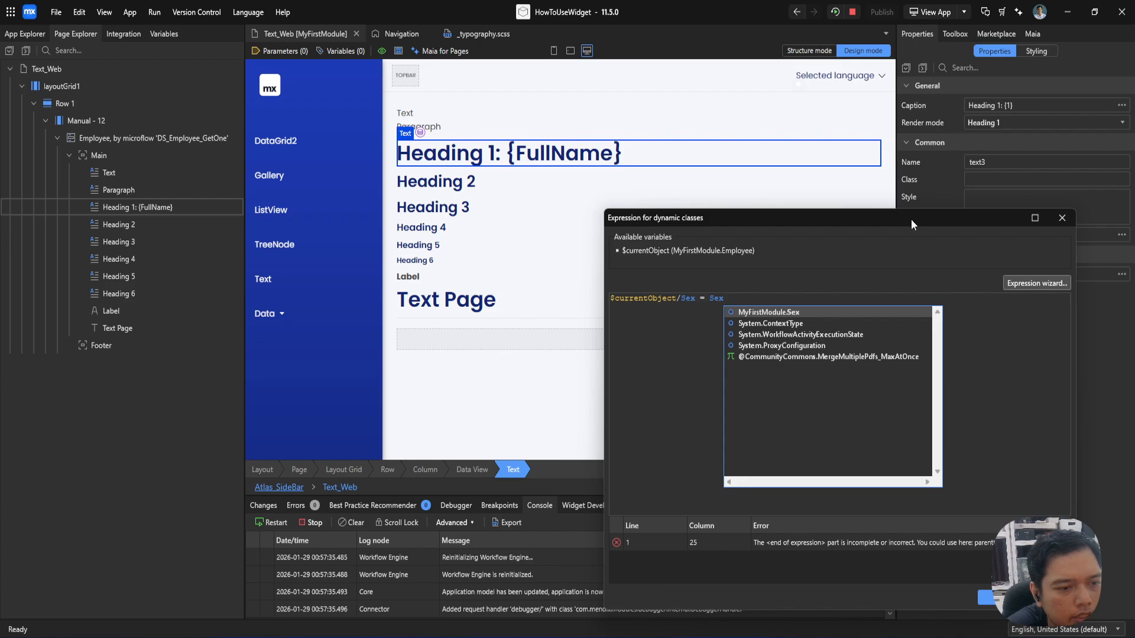
key("Return")
type("/")
key("BackSpace")
type(".F")
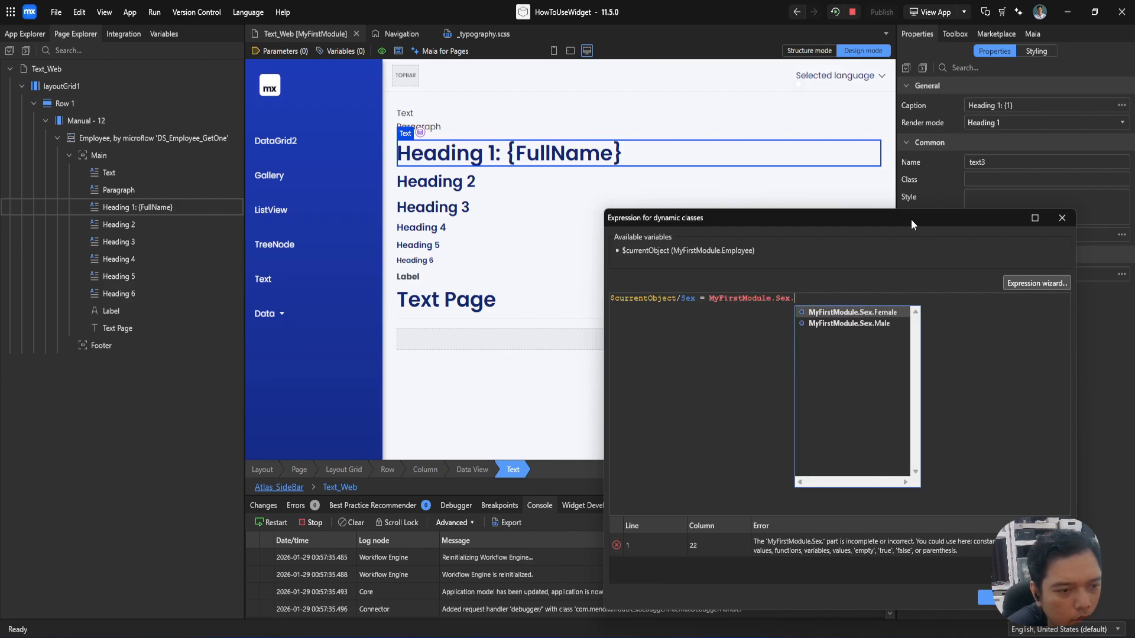
key("Return")
Step: Wrap the Sex comparison in an if( ) condition
key("ctrl+a")
key("BackSpace")
type("if(")
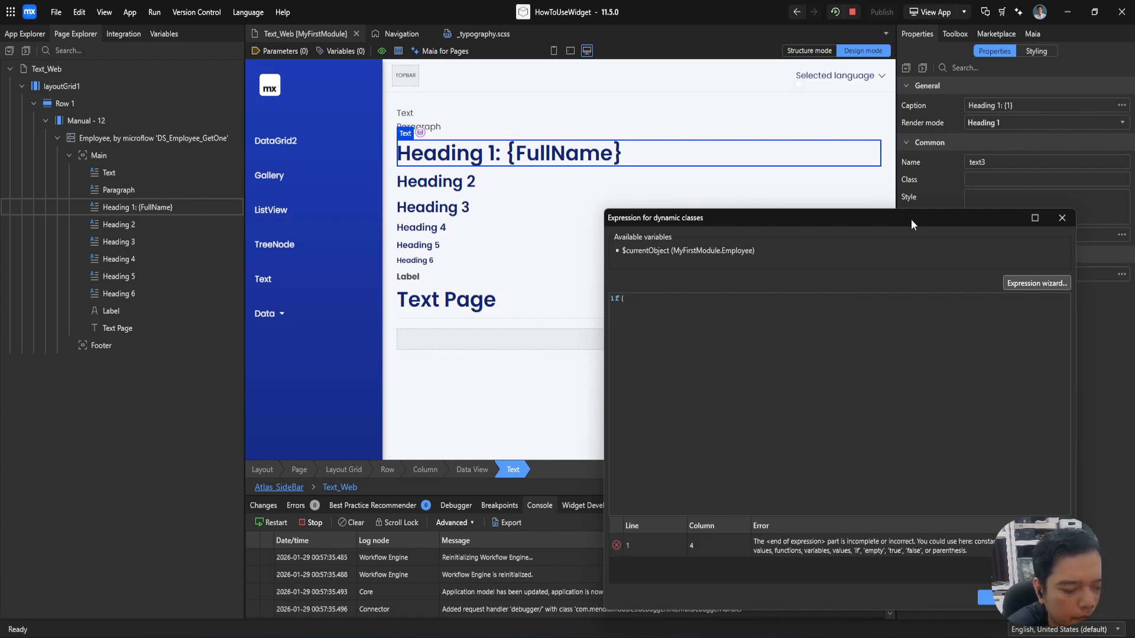
type("$currentObject/Sex = MyFirstModule.Sex.Female")
type(")")
key("Return")
Step: Return 'text-danger' when the condition is true and an empty string '' otherwise, and apply the dynamic classes expression
type("then")
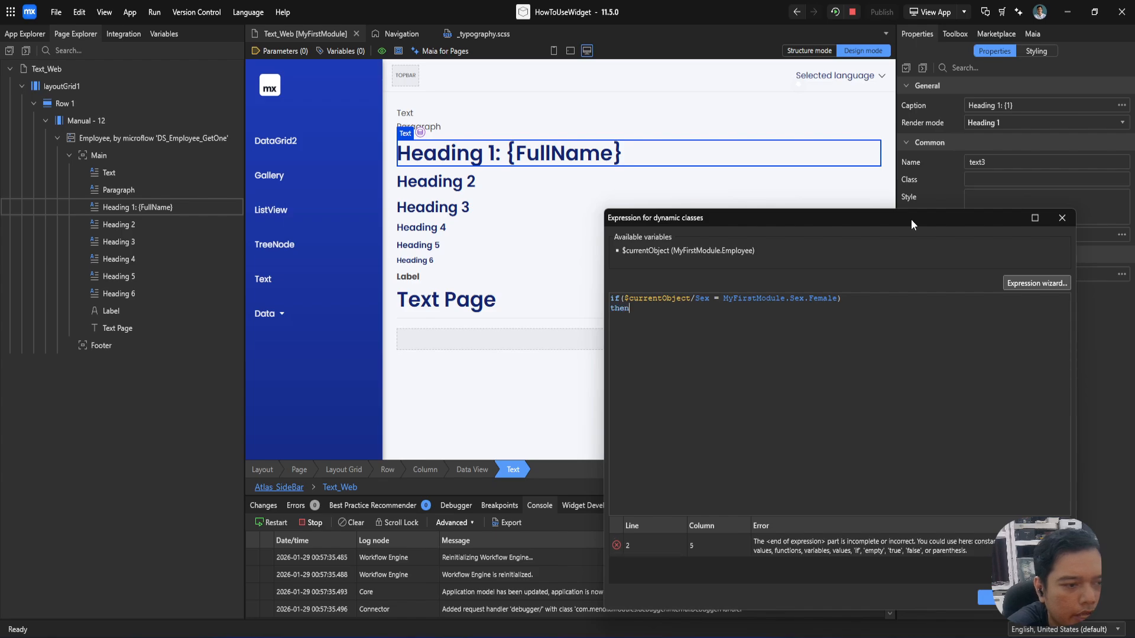
type(" 'text-dag")
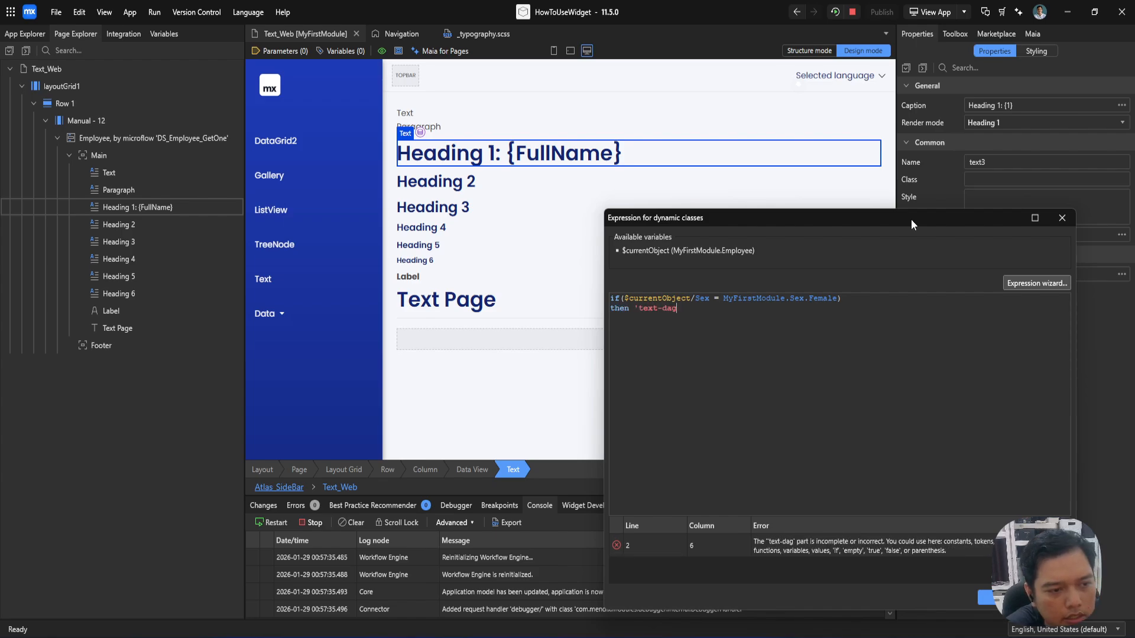
key("BackSpace")
type("nger'")
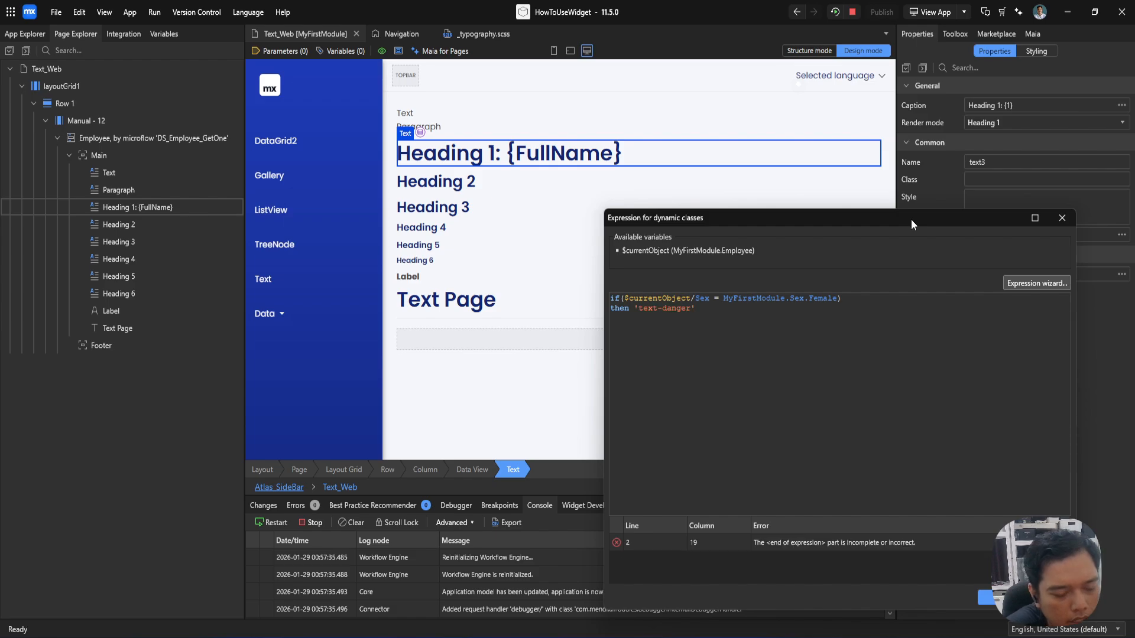
key("Return")
type("else ")
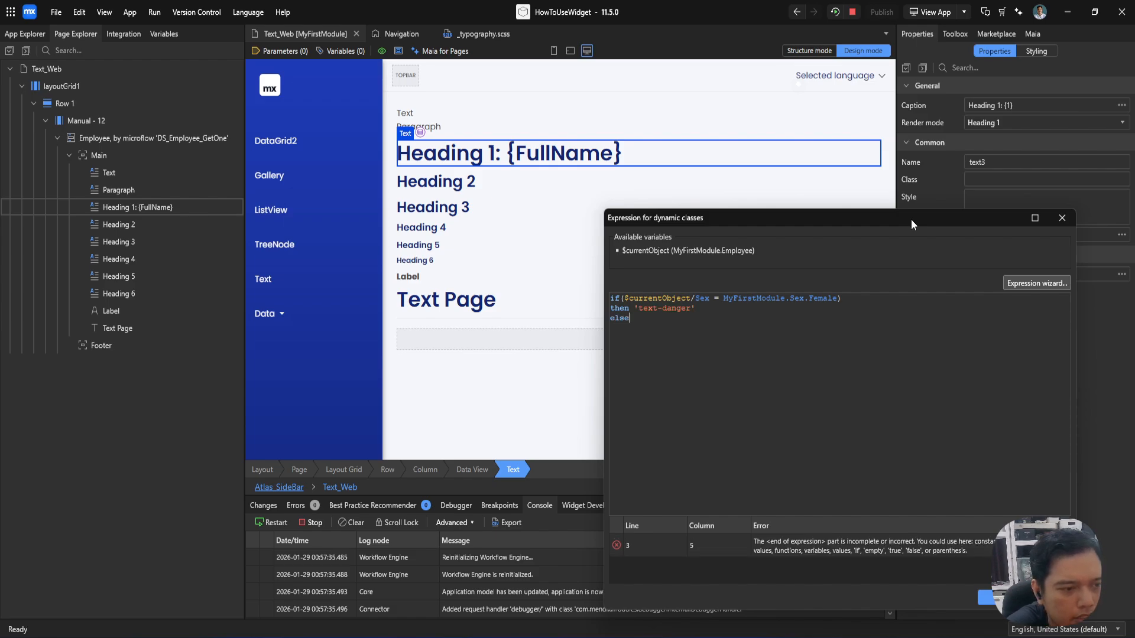
type("''")
key("ctrl+Return")
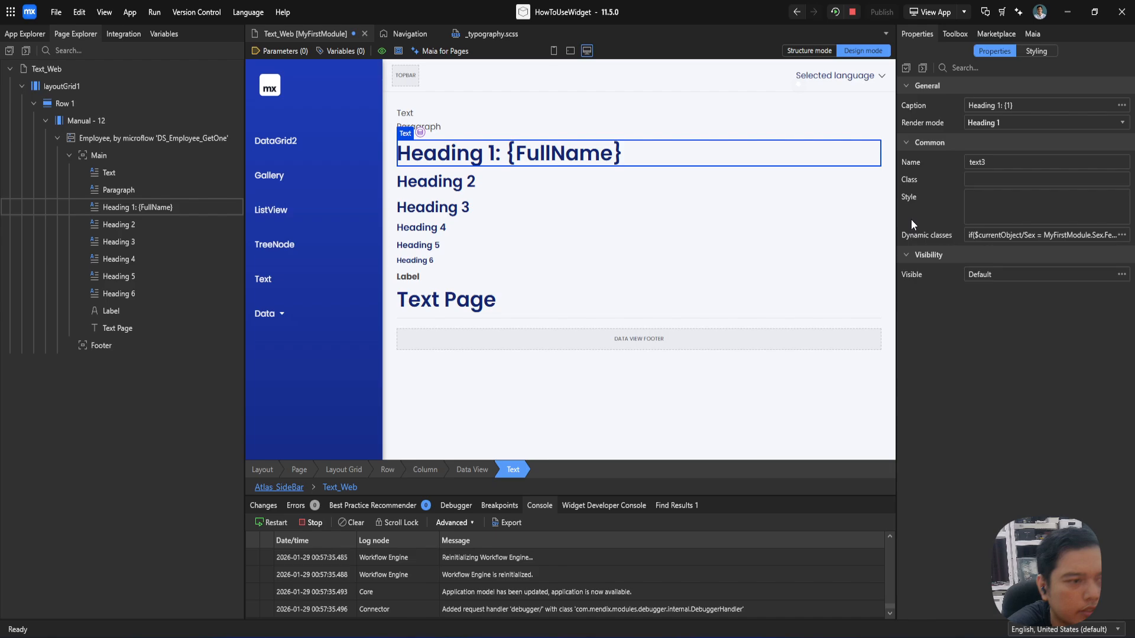
Step: Rerun the app locally and inspect the Heading 1 element with Chrome's developer tools
left_click(840, 15)
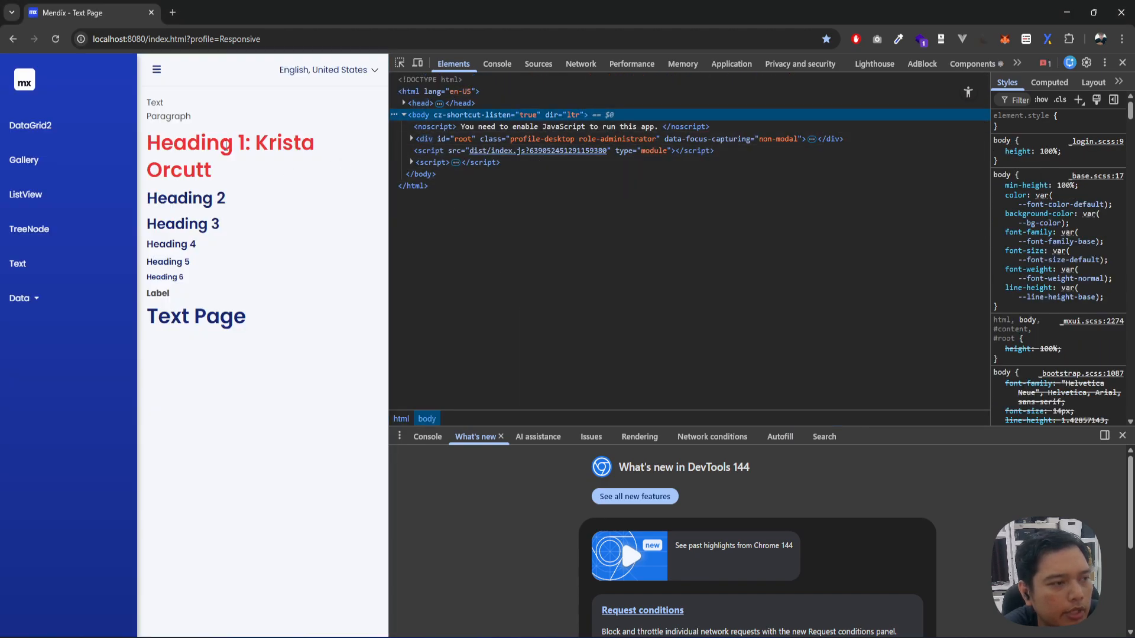
right_click(226, 146)
left_click(327, 442)
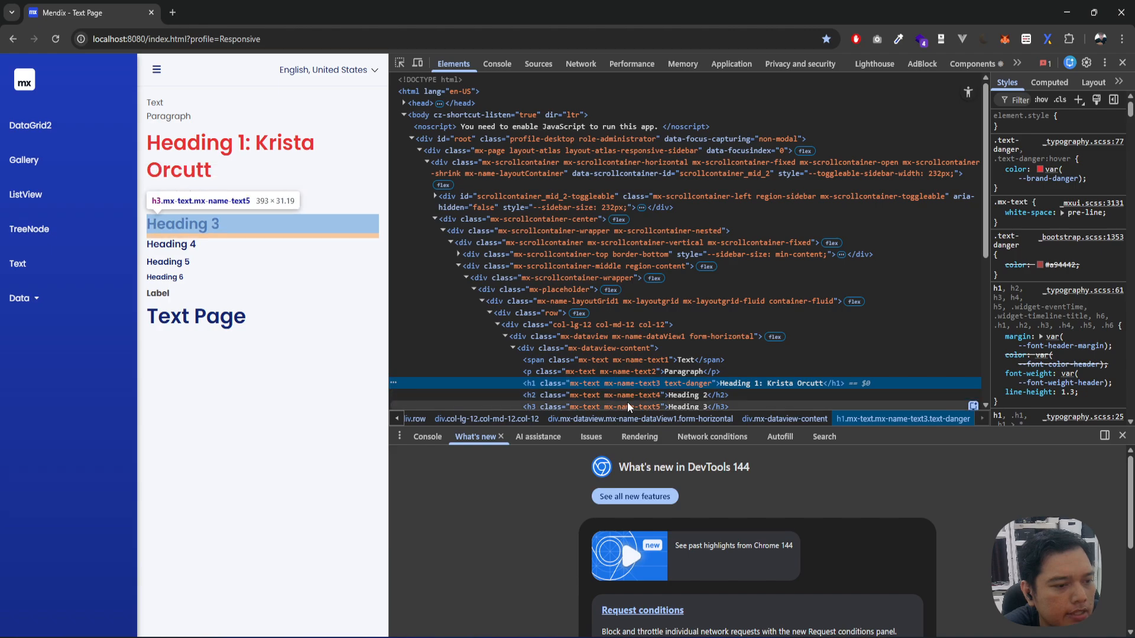
Step: Replace the text-danger class with hidden on the Heading 1 element in the page markup and close the developer tools
double_click(688, 385)
double_click(688, 384)
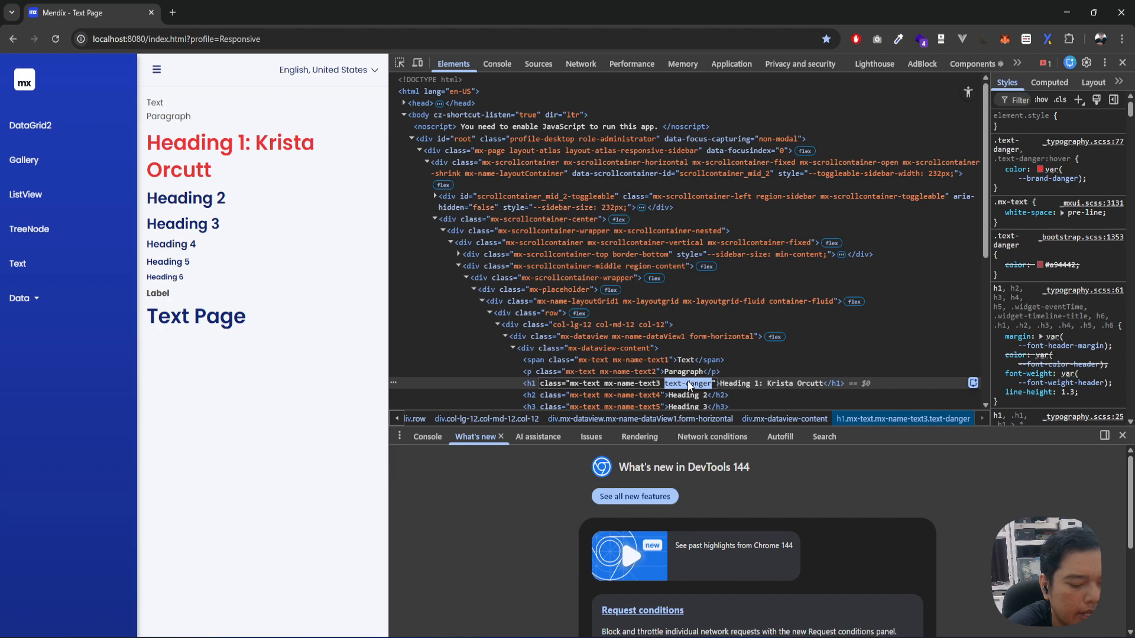
type("hidden")
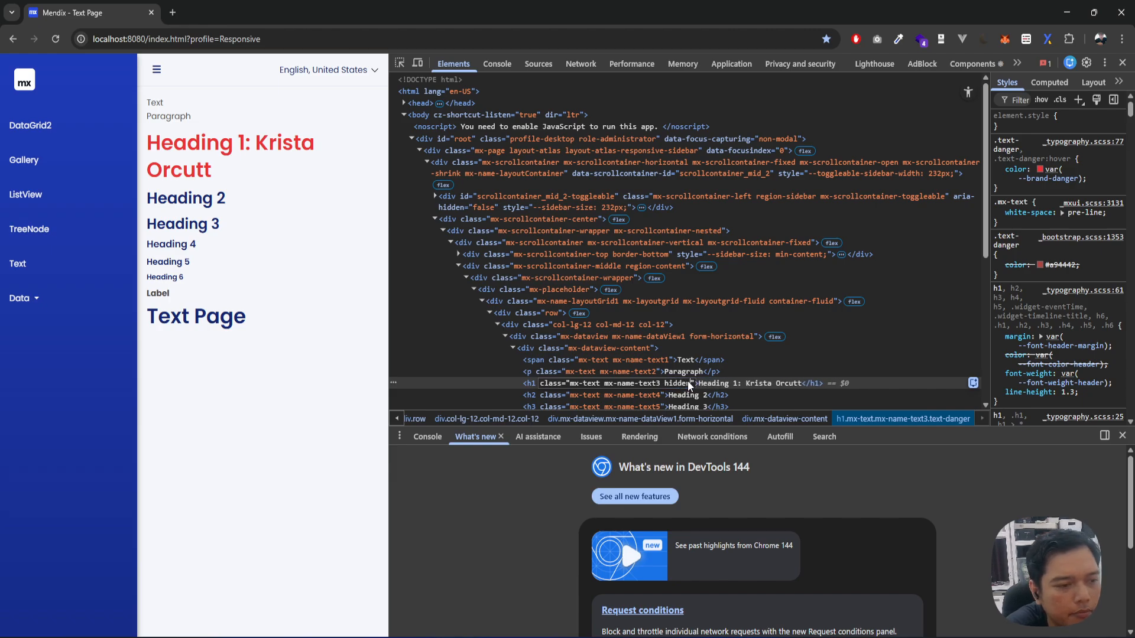
key("Return")
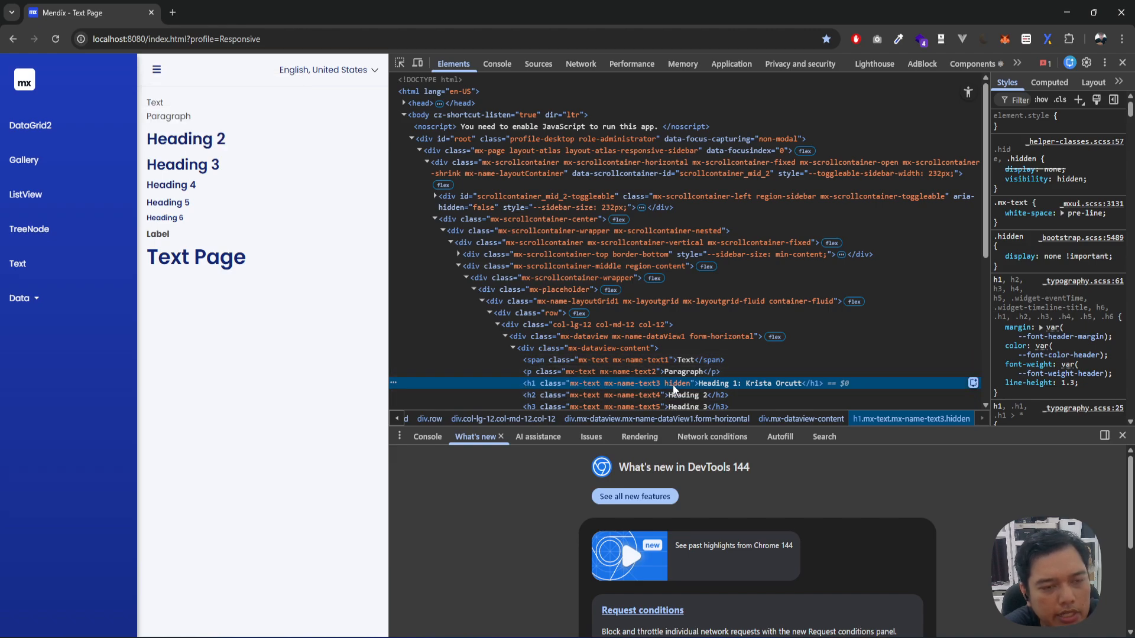
left_click(1122, 63)
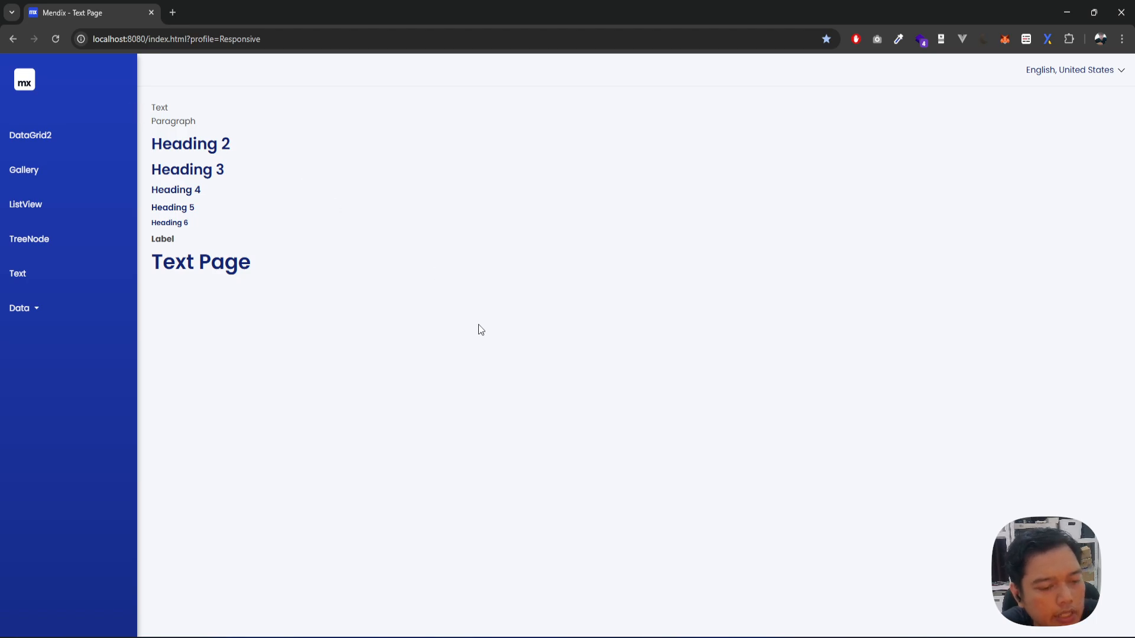
Step: Switch to Mendix Studio Pro and set the application title to AplikasiKita in the responsive web navigation profile
triple_click(185, 271)
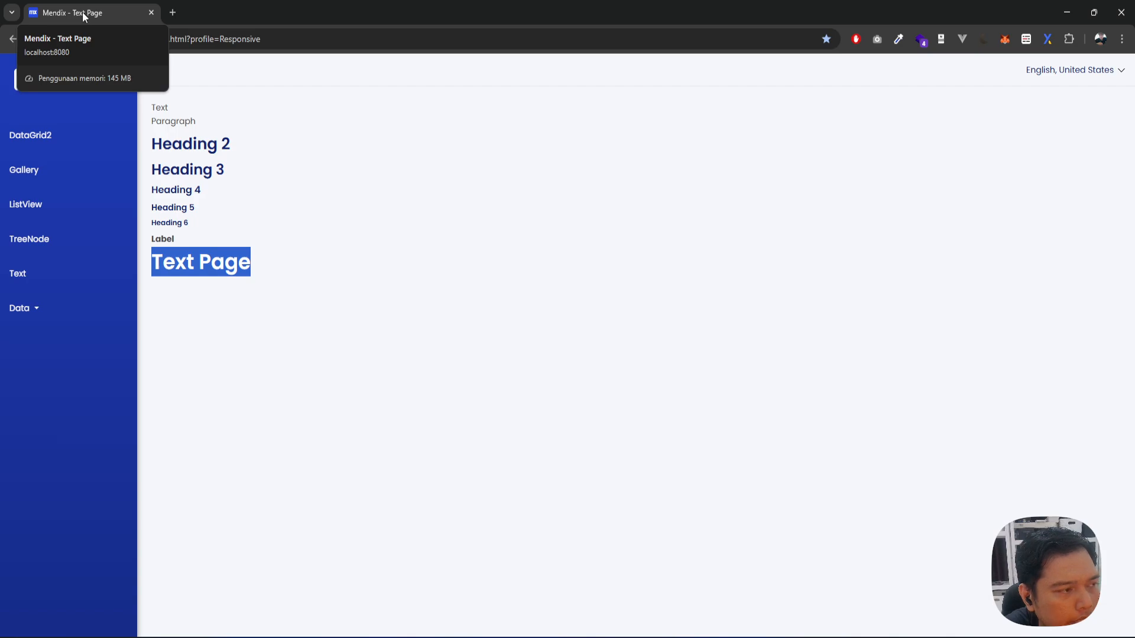
left_click(773, 637)
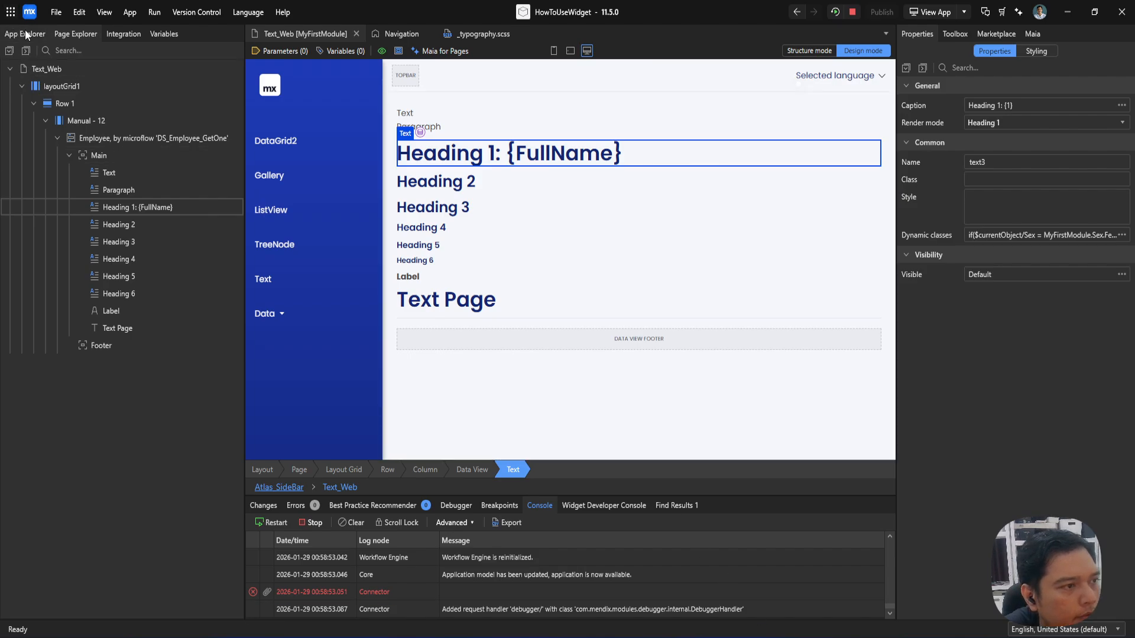
left_click(399, 31)
scroll(417, 126, "up", 2)
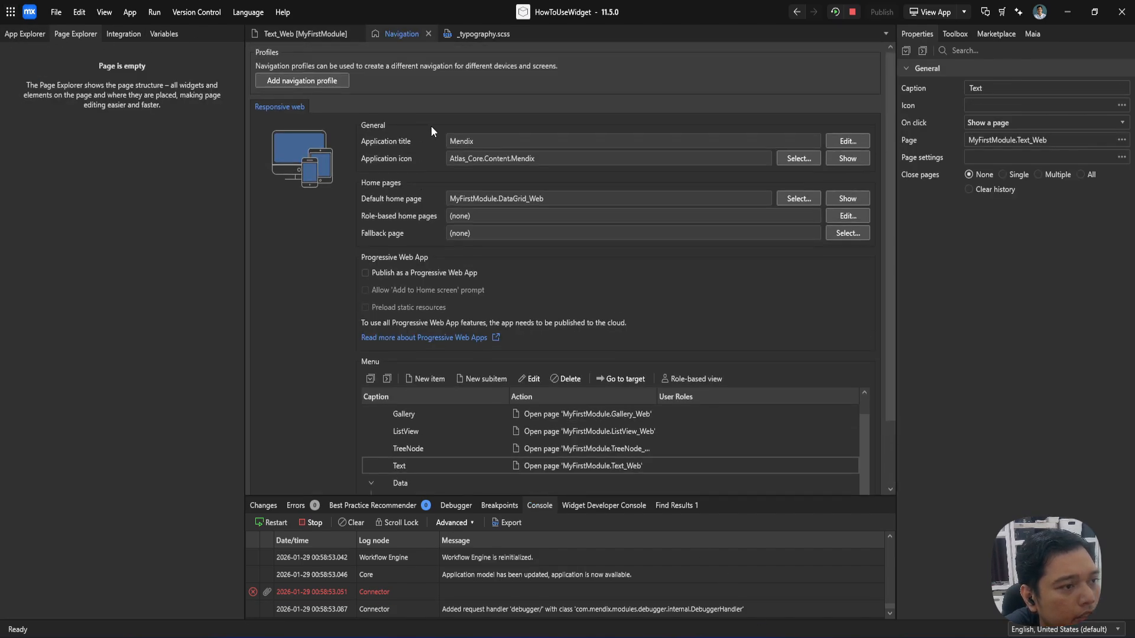
left_click(848, 141)
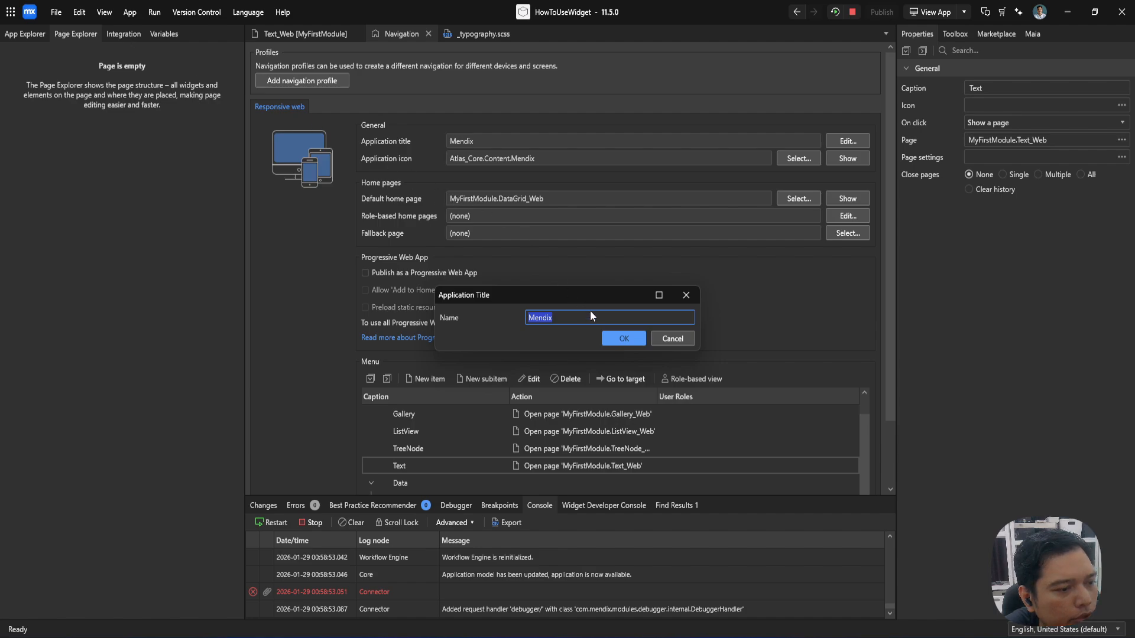
left_click(587, 318)
key("ctrl+a")
type("Apl")
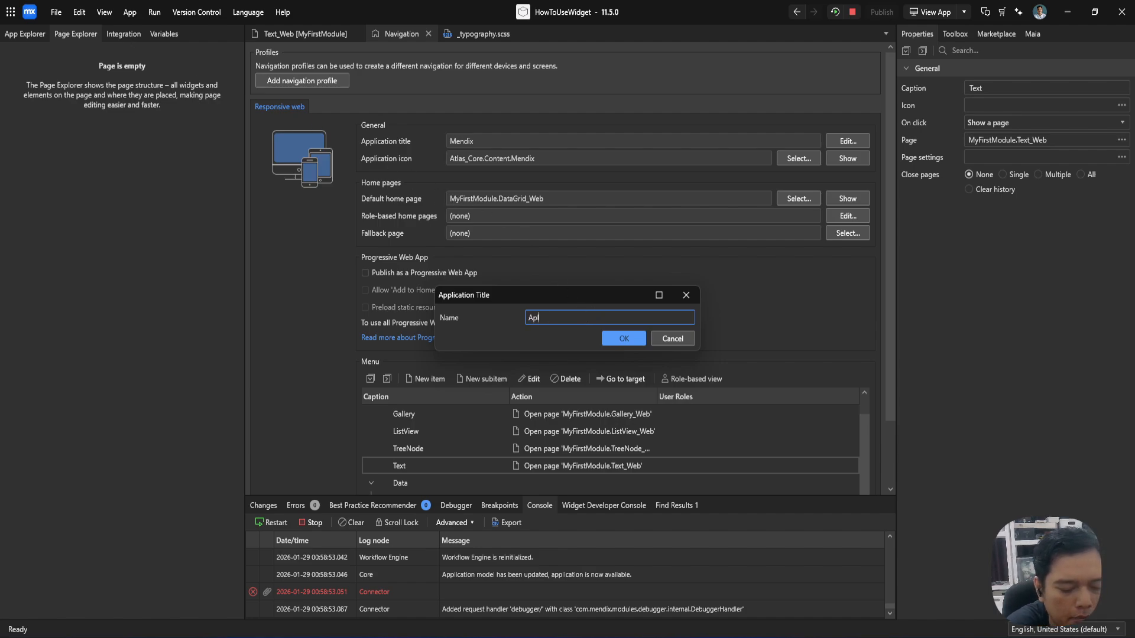
type("ikasiKita")
key("Return")
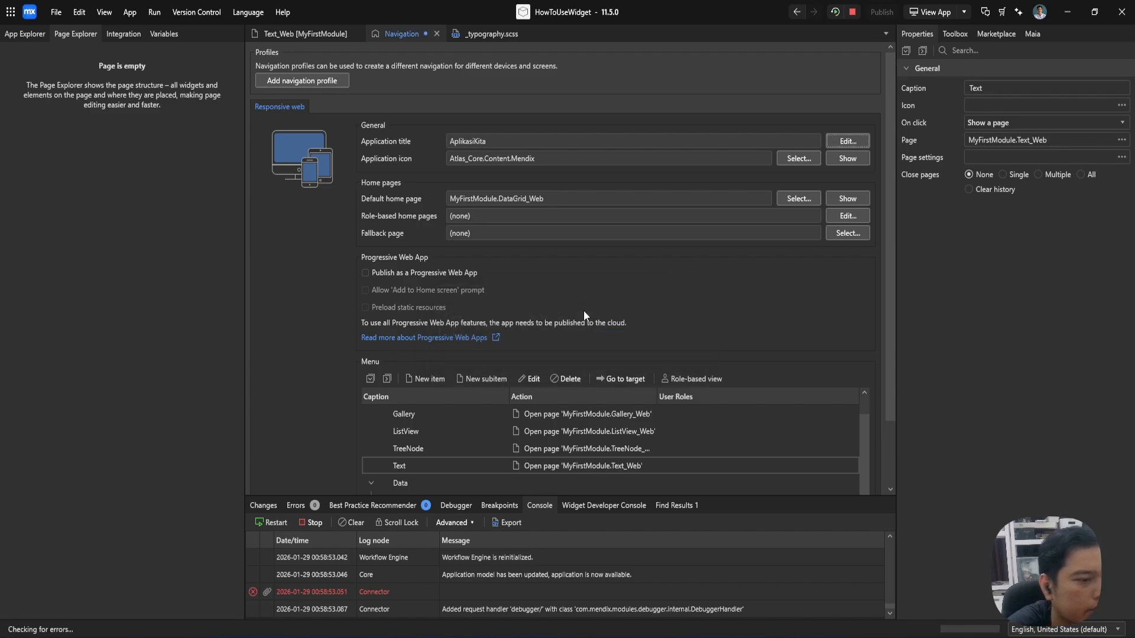
Step: Rerun the app locally and open its Text page in the browser to check the page title
left_click(832, 17)
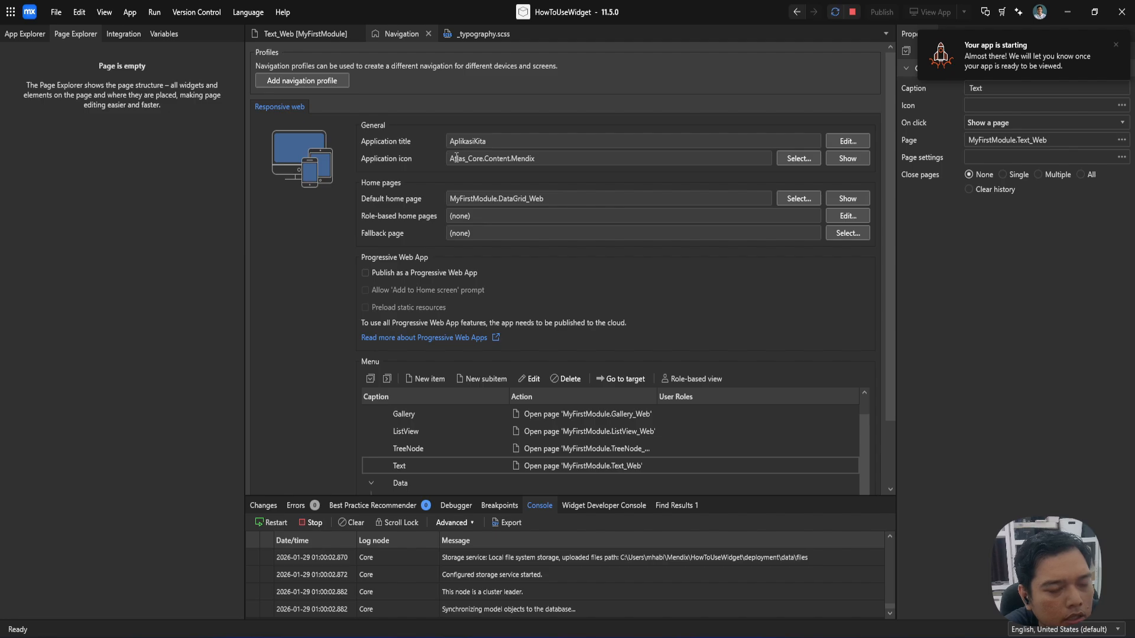
key("F9")
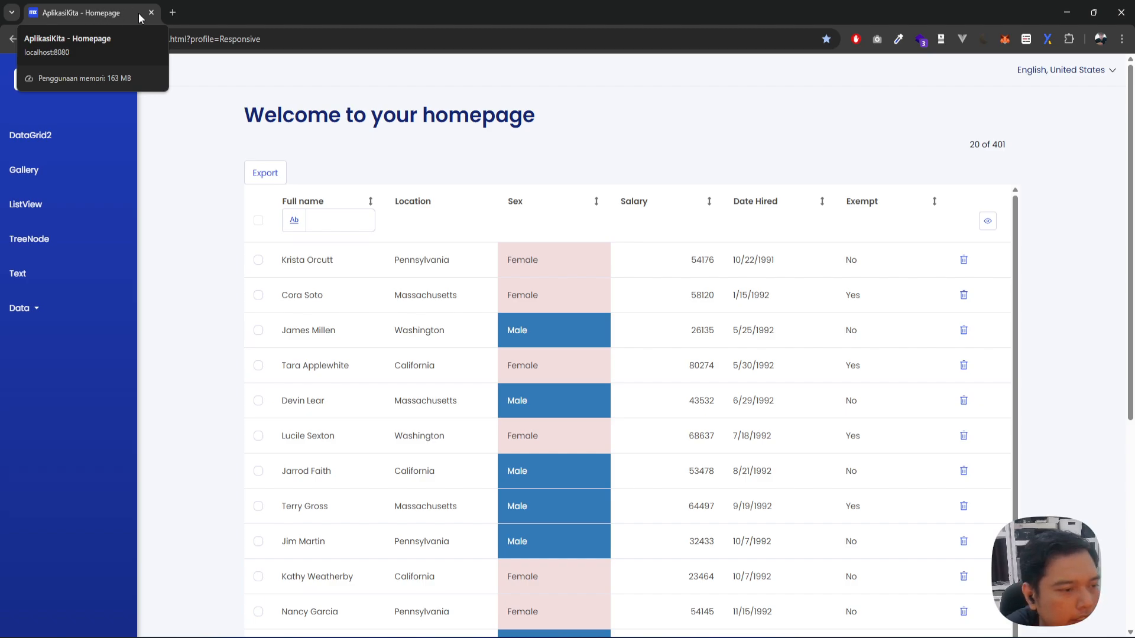
left_click(18, 273)
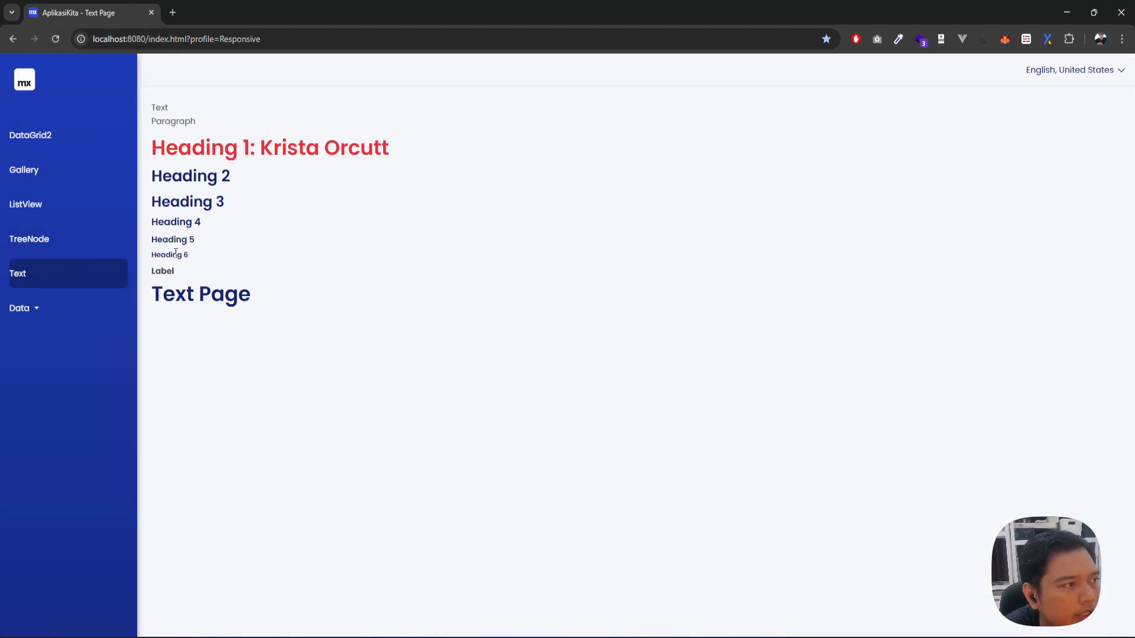
left_click_drag(151, 293, 299, 307)
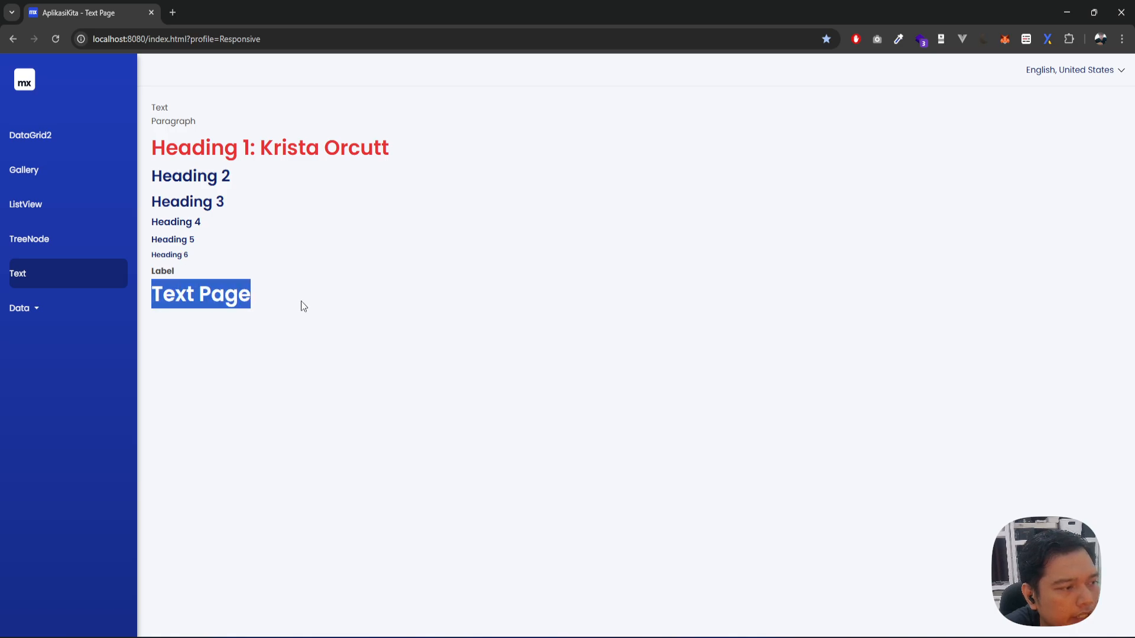
left_click(207, 297)
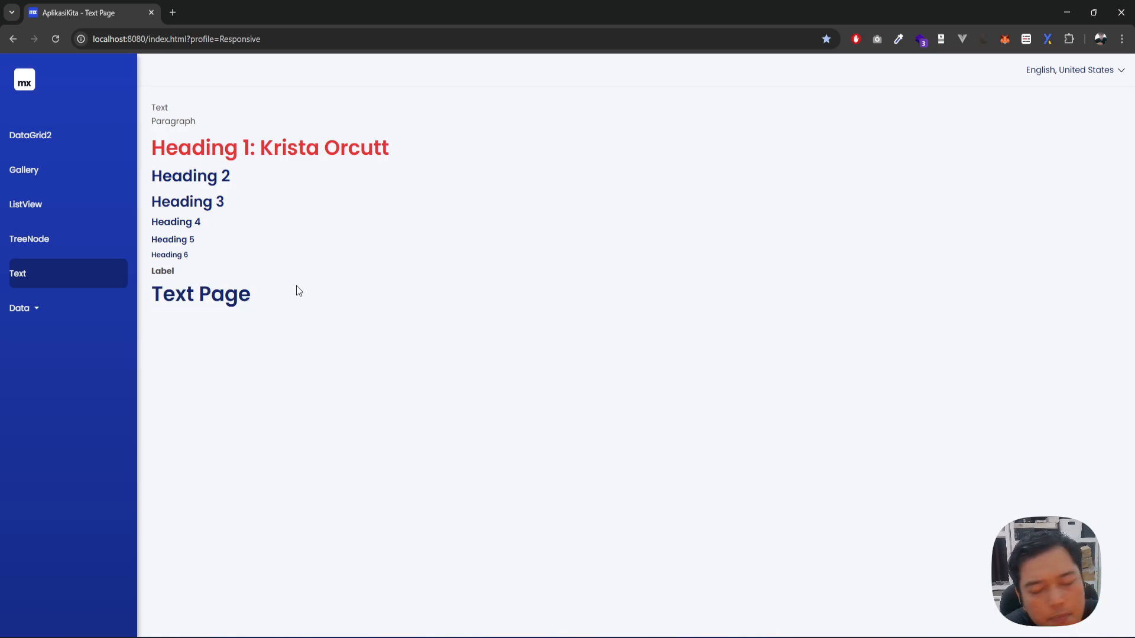
Step: Return to the Text_Web page in Mendix Studio Pro and review the text widgets and the Heading 1 text's styling options
key("alt+Tab")
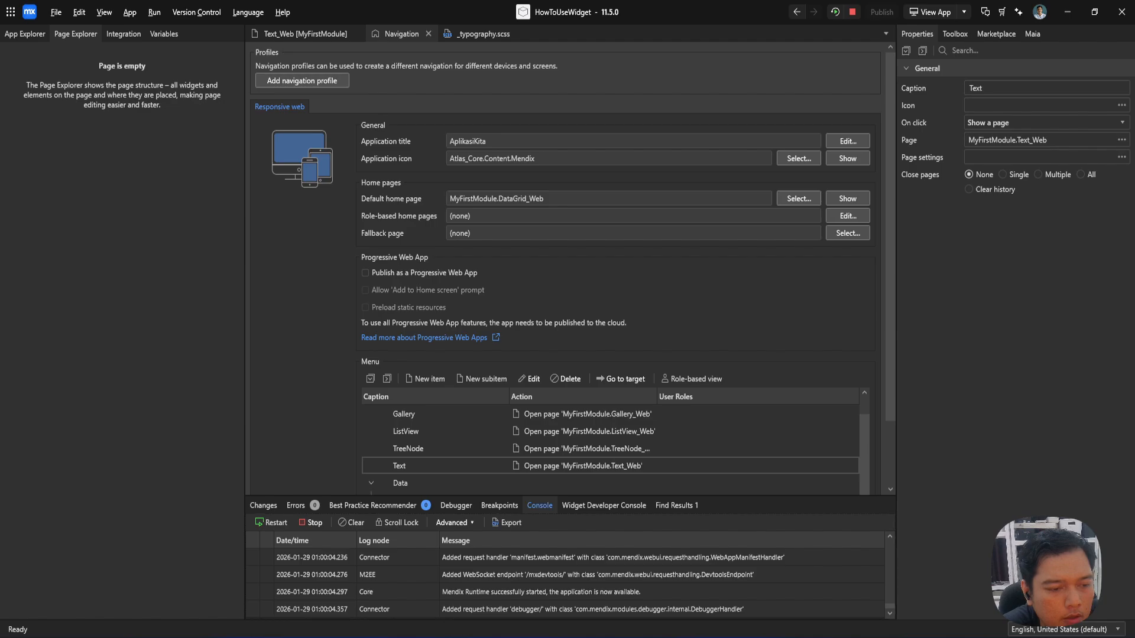
left_click(285, 37)
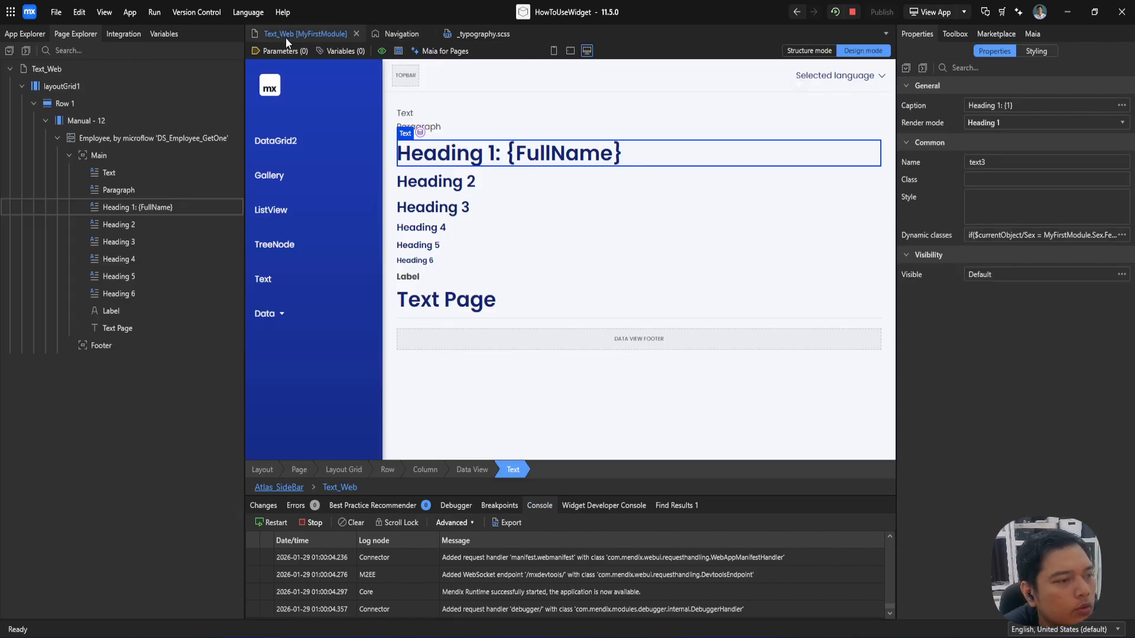
left_click(947, 35)
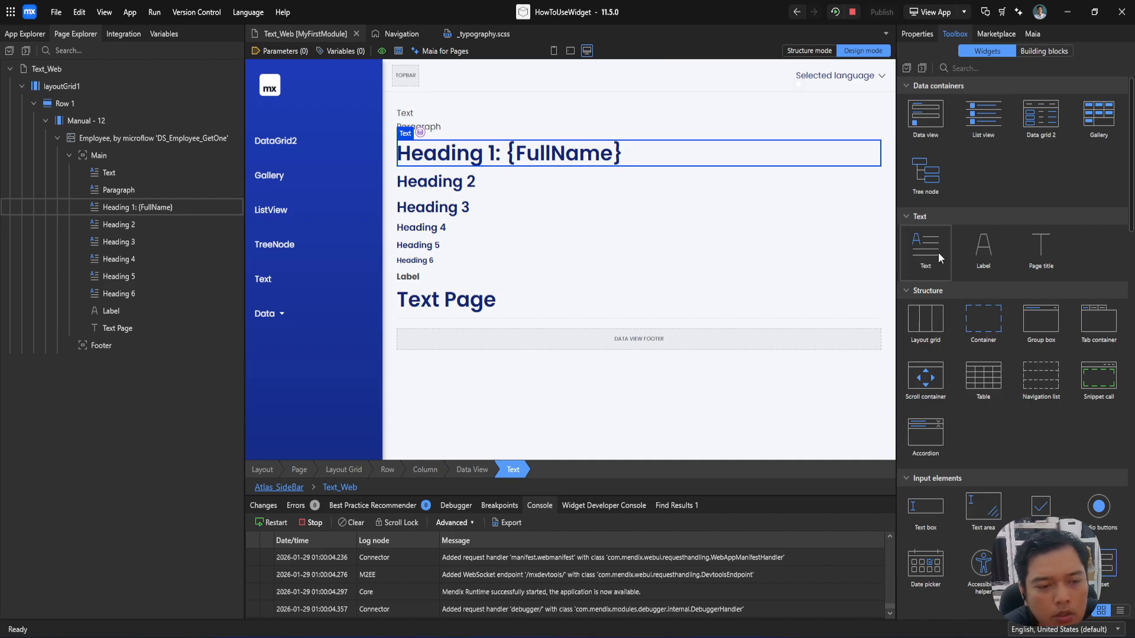
mouse_move(938, 253)
left_mouse_down()
mouse_move(509, 211)
mouse_move(476, 136)
mouse_move(907, 66)
left_mouse_up()
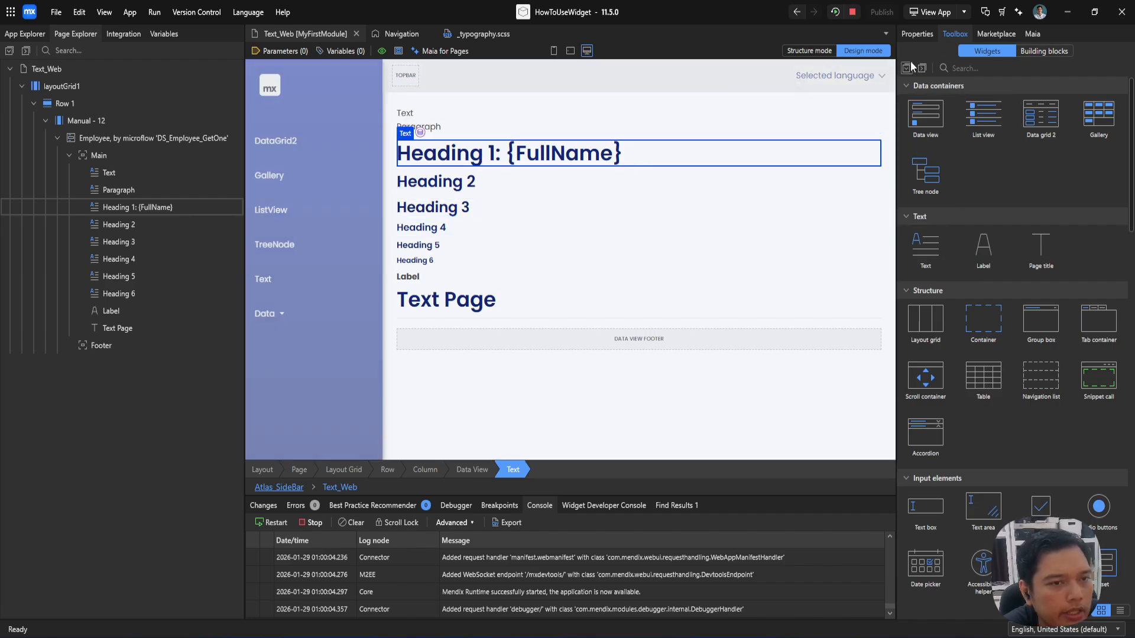
left_click(919, 37)
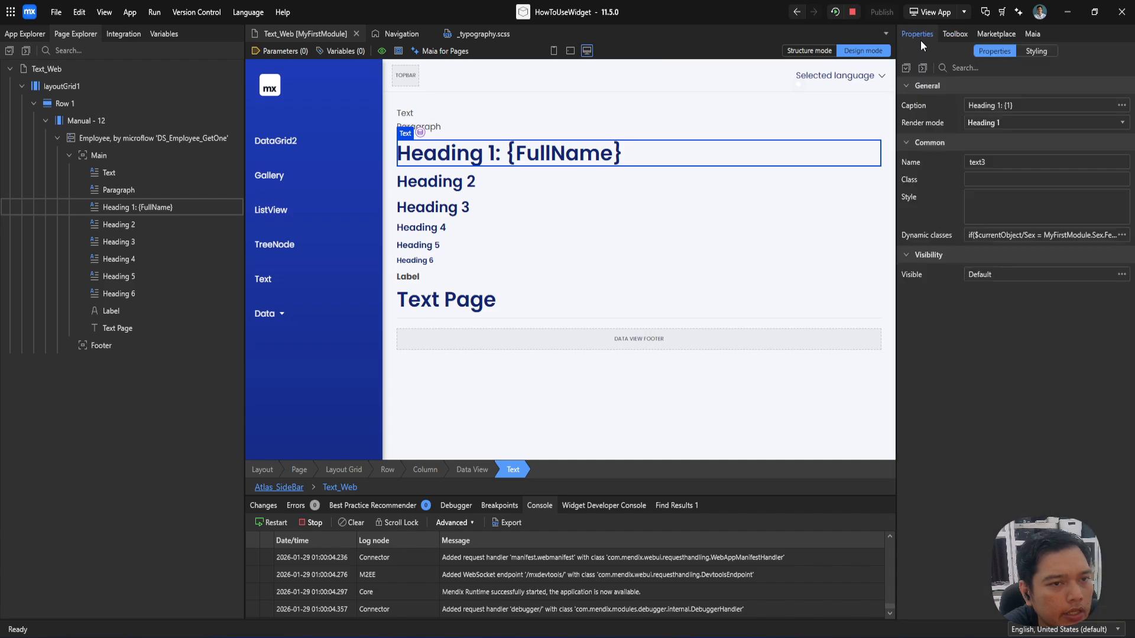
left_click(1032, 50)
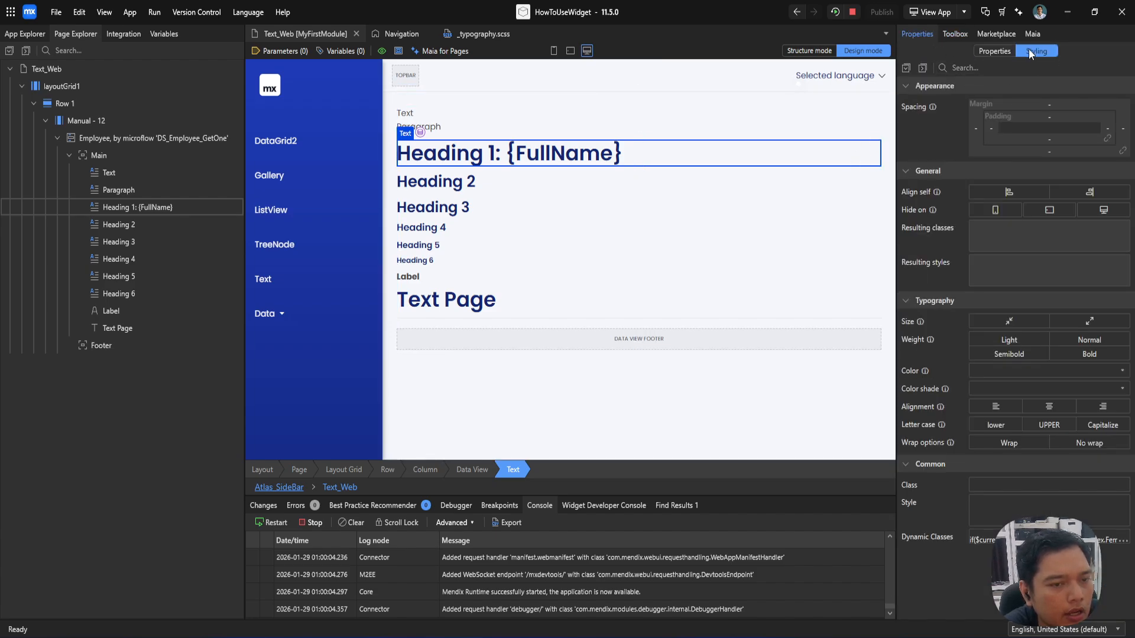